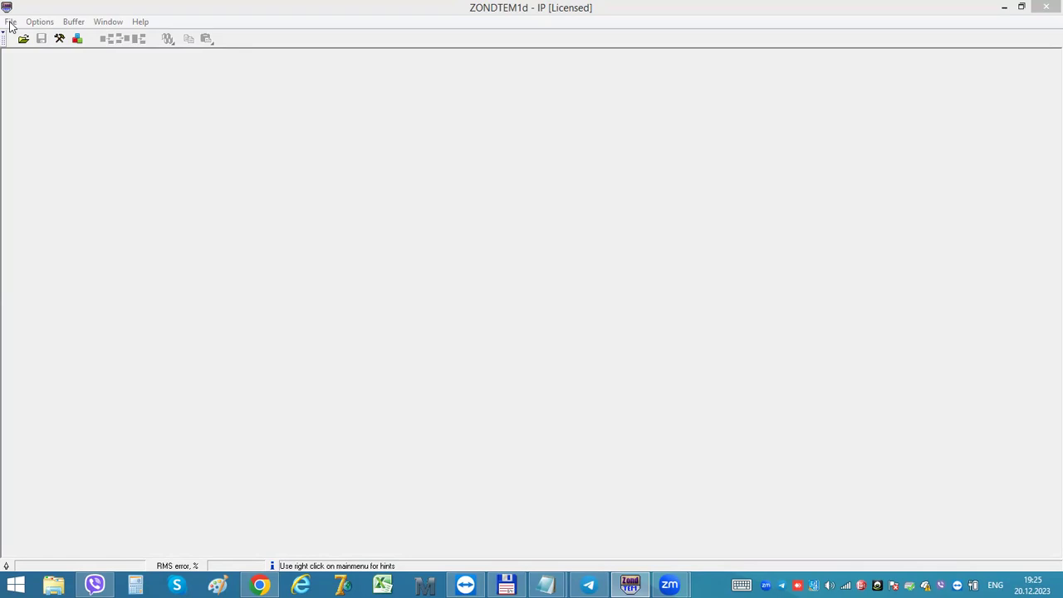
Step: Start the AK-corrector and load geonicsZ.Gx7 from the TDEM_MS folder into the TDEM data import
{"action": "left_click", "coordinate": [10, 22]}
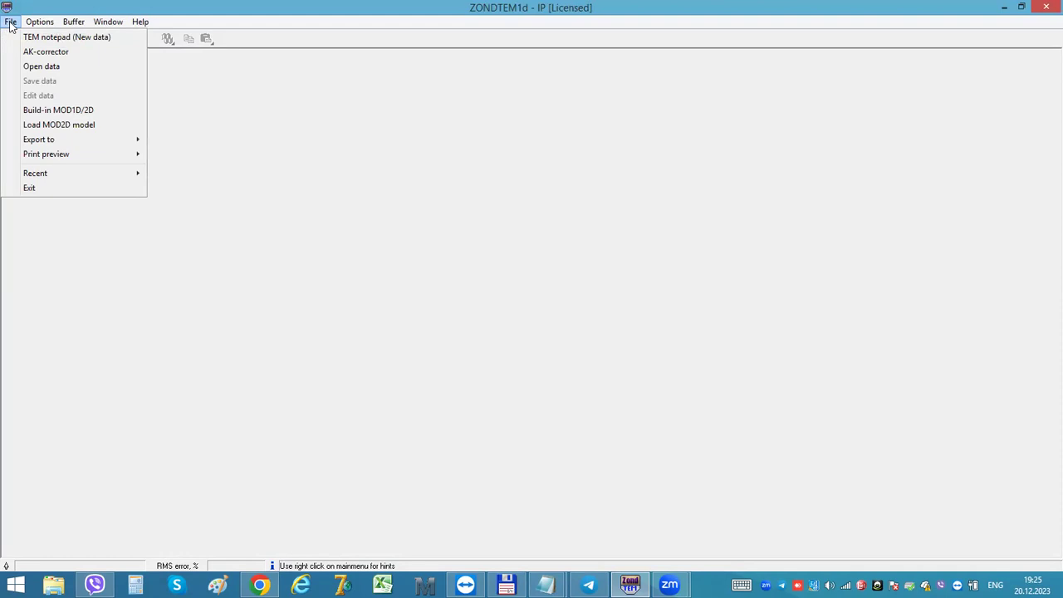
{"action": "left_click", "coordinate": [46, 53]}
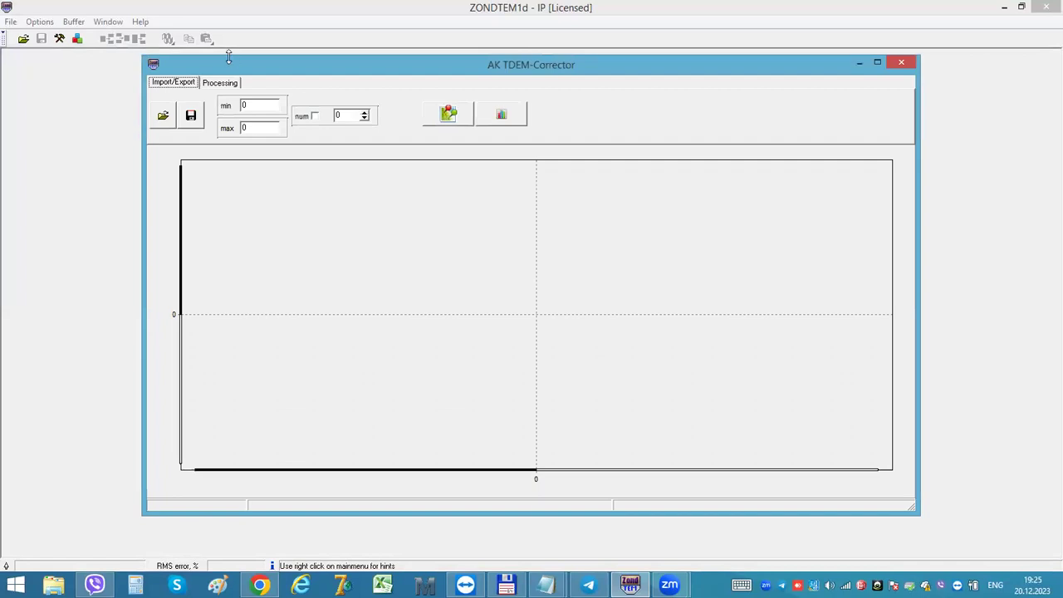
{"action": "left_click", "coordinate": [163, 116]}
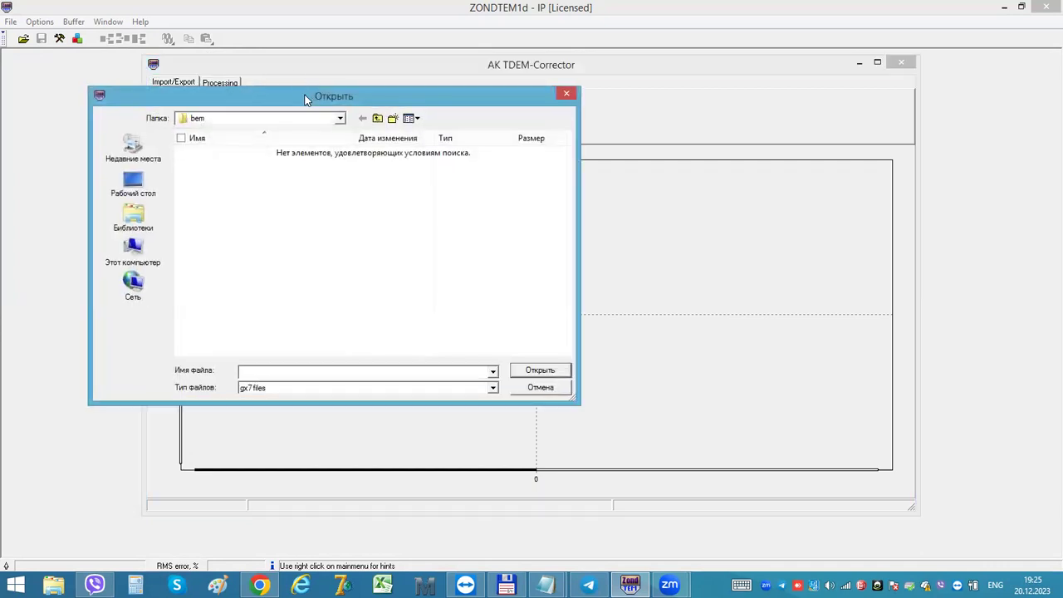
{"action": "left_click", "coordinate": [379, 119]}
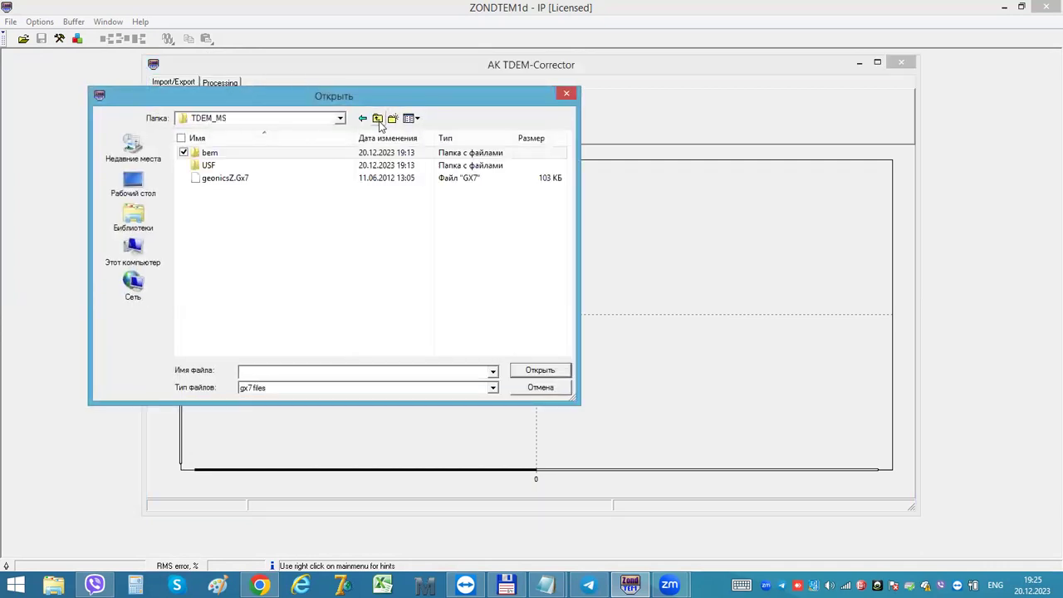
{"action": "double_click", "coordinate": [229, 180]}
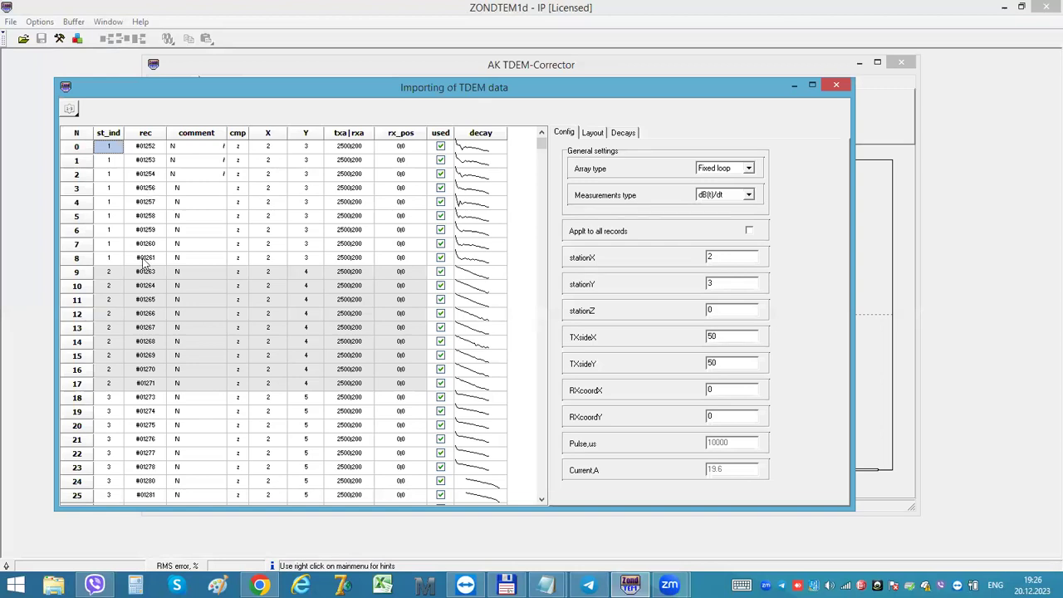
Step: Examine the imported records' station indices, coordinates and loop areas, and look at the available sorting and merging options
{"action": "left_click", "coordinate": [194, 230]}
{"action": "scroll", "coordinate": [195, 230], "scroll_direction": "down", "scroll_amount": 20}
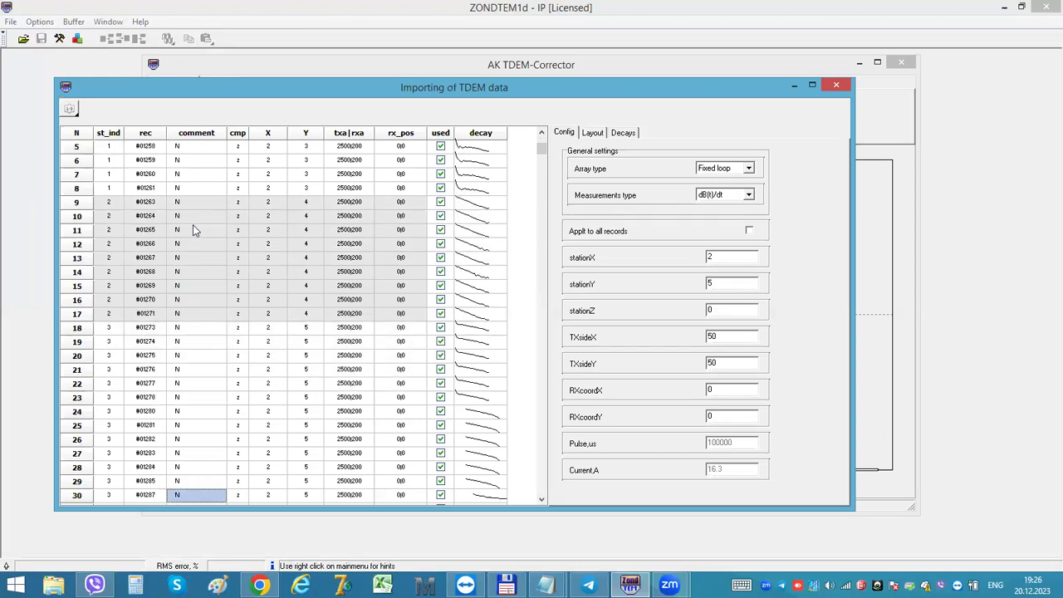
{"action": "scroll", "coordinate": [193, 224], "scroll_direction": "down", "scroll_amount": 12}
{"action": "scroll", "coordinate": [193, 230], "scroll_direction": "down", "scroll_amount": 4}
{"action": "scroll", "coordinate": [193, 230], "scroll_direction": "up", "scroll_amount": 20}
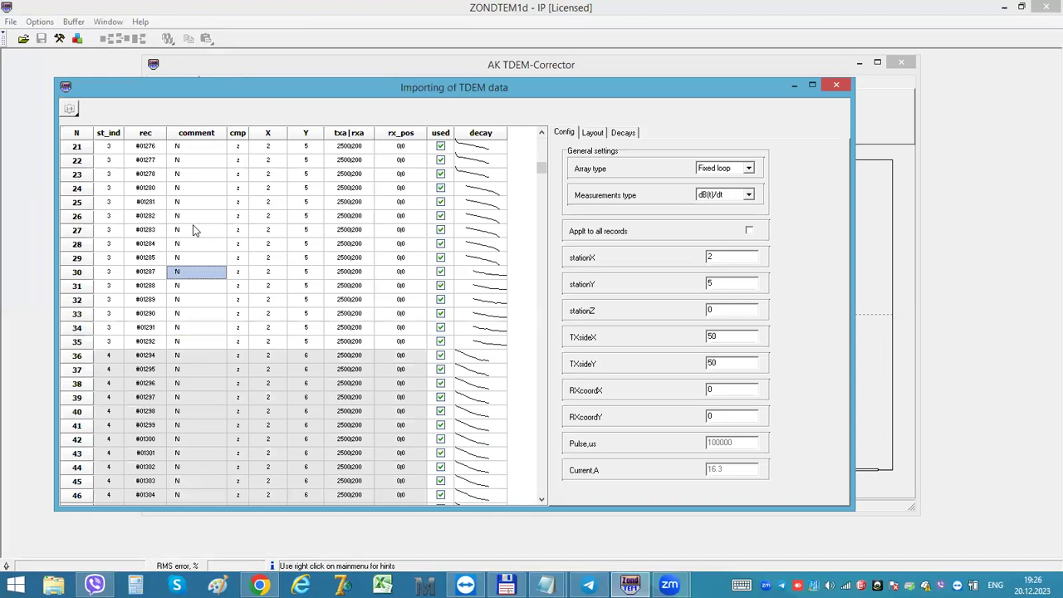
{"action": "scroll", "coordinate": [193, 230], "scroll_direction": "down", "scroll_amount": 16}
{"action": "scroll", "coordinate": [192, 230], "scroll_direction": "down", "scroll_amount": 20}
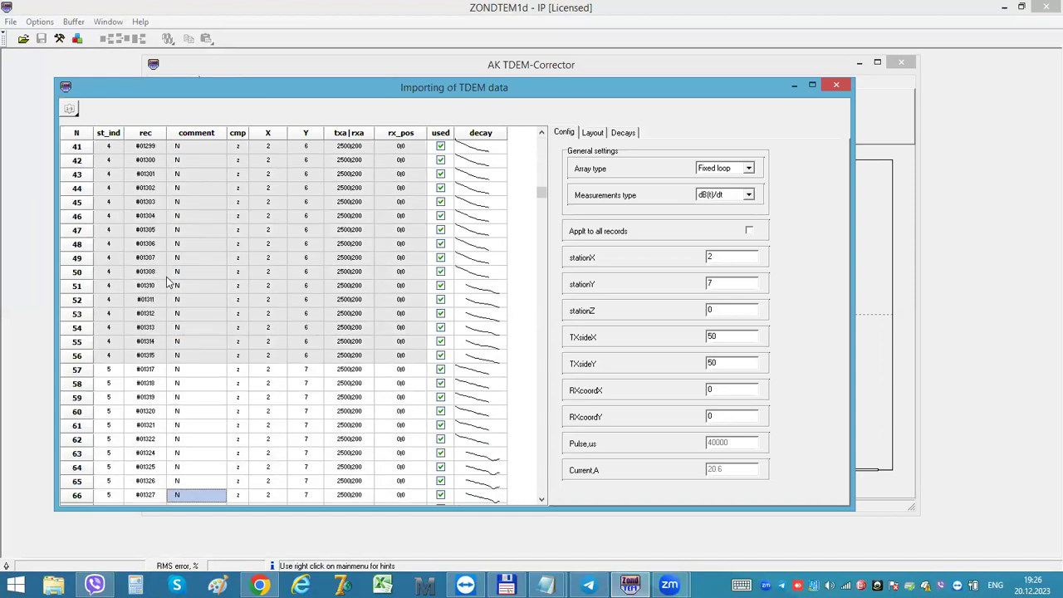
{"action": "scroll", "coordinate": [193, 230], "scroll_direction": "up", "scroll_amount": 20}
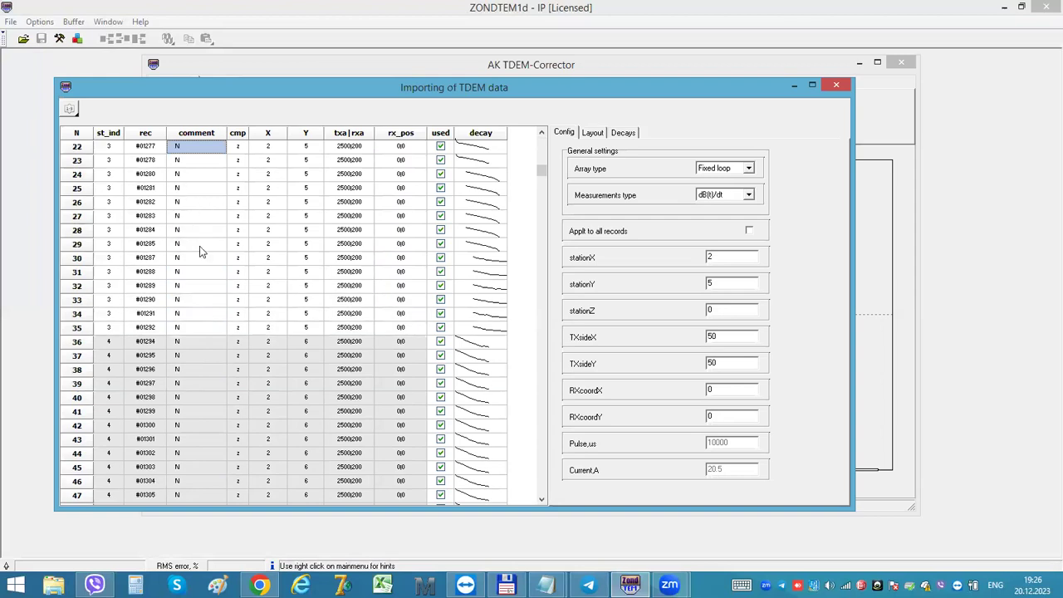
{"action": "scroll", "coordinate": [214, 328], "scroll_direction": "down", "scroll_amount": 12}
{"action": "scroll", "coordinate": [166, 334], "scroll_direction": "down", "scroll_amount": 11}
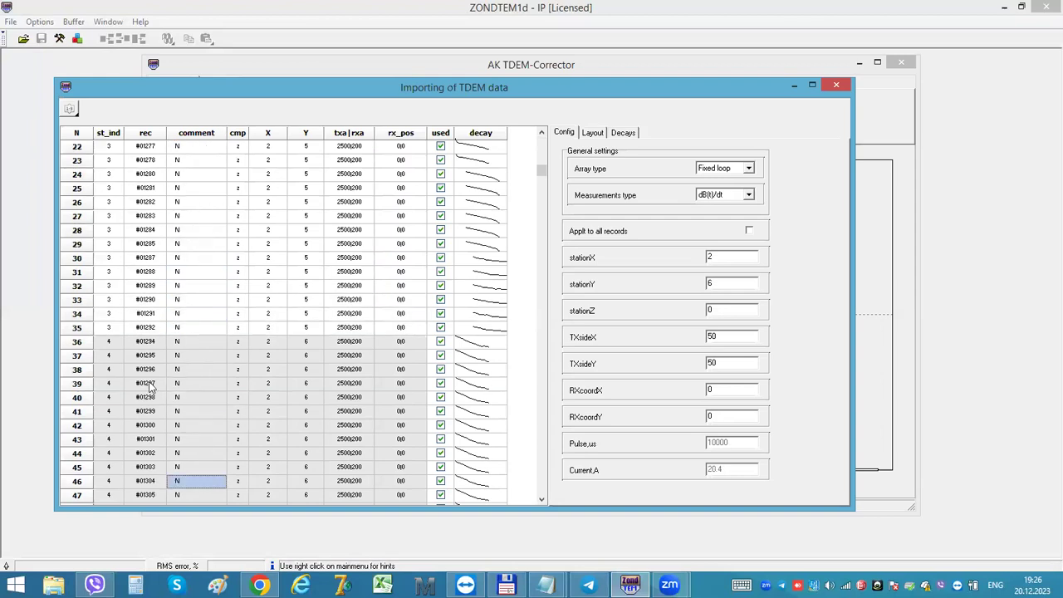
{"action": "scroll", "coordinate": [274, 352], "scroll_direction": "down", "scroll_amount": 20}
{"action": "scroll", "coordinate": [213, 308], "scroll_direction": "down", "scroll_amount": 20}
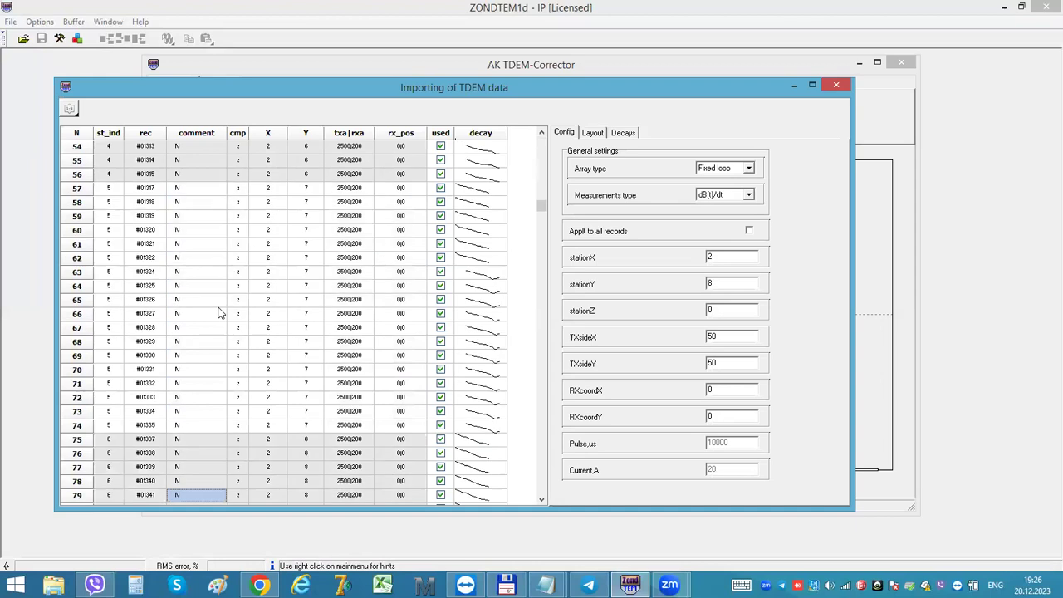
{"action": "left_click", "coordinate": [71, 110]}
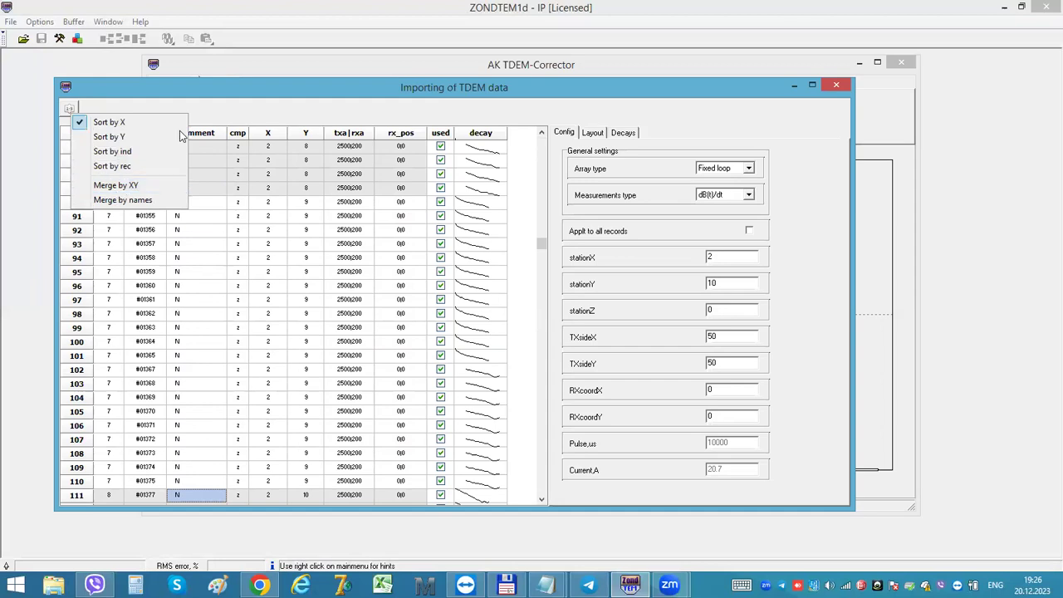
{"action": "left_click", "coordinate": [211, 94]}
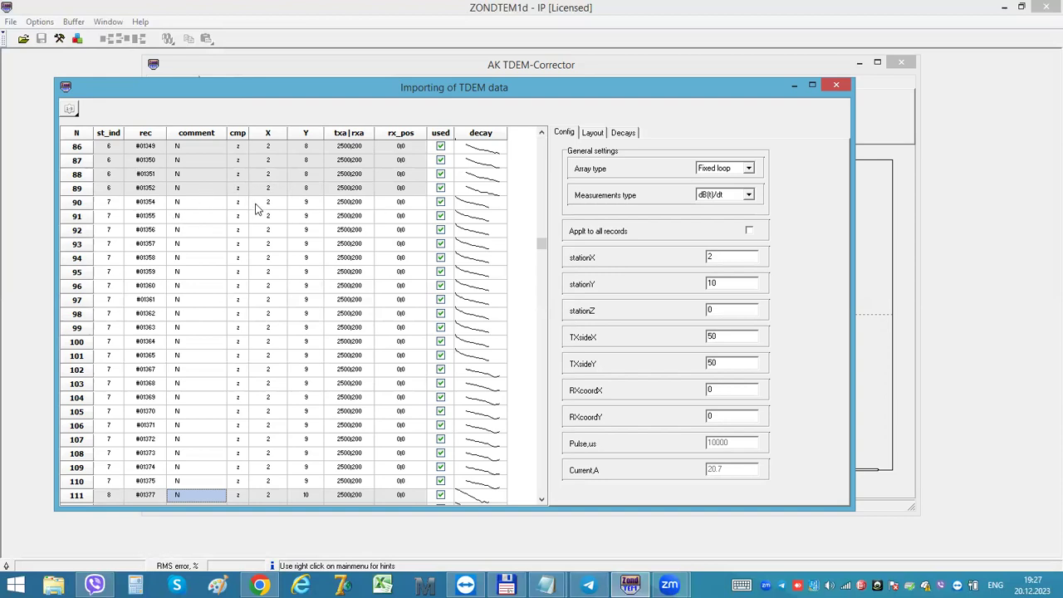
Step: Examine the decay plots record by record, moving forward to station 9 and back to the first record
{"action": "left_click", "coordinate": [622, 134]}
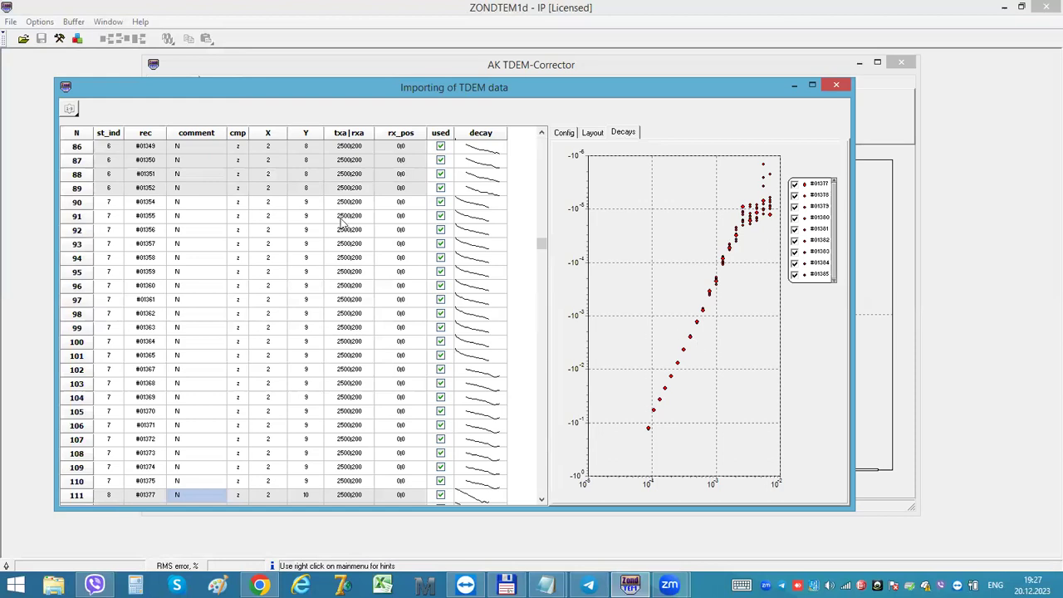
{"action": "left_click", "coordinate": [304, 215]}
{"action": "key", "text": "Down"}
{"action": "key", "text": "Down"}
{"action": "key", "text": "Down"}
{"action": "key", "text": "Down"}
{"action": "key", "text": "Down"}
{"action": "key", "text": "Down"}
{"action": "key", "text": "Down"}
{"action": "key", "text": "Down"}
{"action": "key", "text": "Down"}
{"action": "key", "text": "Down"}
{"action": "key", "text": "Down"}
{"action": "key", "text": "Down"}
{"action": "key", "text": "Down"}
{"action": "key", "text": "Down"}
{"action": "key", "text": "Down"}
{"action": "key", "text": "Down"}
{"action": "key", "text": "Down"}
{"action": "key", "text": "Down"}
{"action": "key", "text": "Down"}
{"action": "key", "text": "Down"}
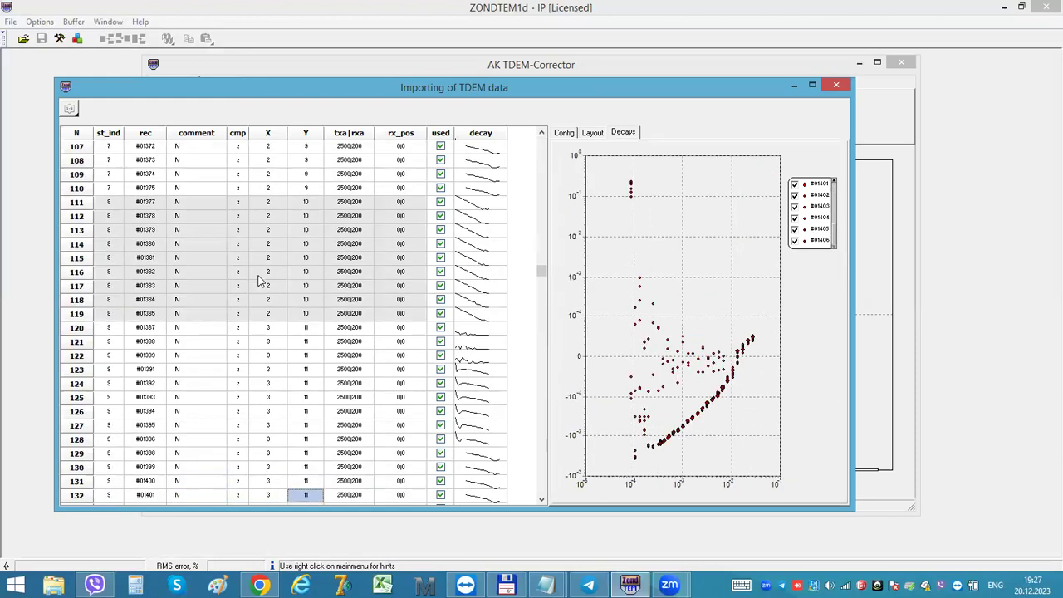
{"action": "key", "text": "Up"}
{"action": "key", "text": "Up"}
{"action": "key", "text": "Up"}
{"action": "key", "text": "Up"}
{"action": "key", "text": "Up"}
{"action": "key", "text": "Up"}
{"action": "key", "text": "Up"}
{"action": "key", "text": "Up"}
{"action": "key", "text": "Up"}
{"action": "key", "text": "Up"}
{"action": "key", "text": "Up"}
{"action": "key", "text": "Up"}
{"action": "key", "text": "Down"}
{"action": "key", "text": "Down"}
{"action": "key", "text": "Down"}
{"action": "key", "text": "Down"}
{"action": "key", "text": "Down"}
{"action": "key", "text": "Down"}
{"action": "key", "text": "Down"}
{"action": "key", "text": "Down"}
{"action": "key", "text": "Down"}
{"action": "key", "text": "Down"}
{"action": "key", "text": "Down"}
{"action": "key", "text": "Down"}
{"action": "key", "text": "Down"}
{"action": "key", "text": "Down"}
{"action": "key", "text": "Down"}
{"action": "key", "text": "Down"}
{"action": "key", "text": "Up"}
{"action": "key", "text": "Up"}
{"action": "key", "text": "Up"}
{"action": "key", "text": "Up"}
{"action": "key", "text": "Up"}
{"action": "key", "text": "Up"}
{"action": "key", "text": "Up"}
{"action": "key", "text": "Up"}
{"action": "key", "text": "Up"}
{"action": "key", "text": "Up"}
{"action": "key", "text": "Up"}
{"action": "key", "text": "Up"}
{"action": "key", "text": "Up"}
{"action": "key", "text": "Up"}
{"action": "key", "text": "Up"}
{"action": "key", "text": "Up"}
{"action": "key", "text": "Up"}
{"action": "key", "text": "Up"}
{"action": "key", "text": "Up"}
{"action": "key", "text": "Up"}
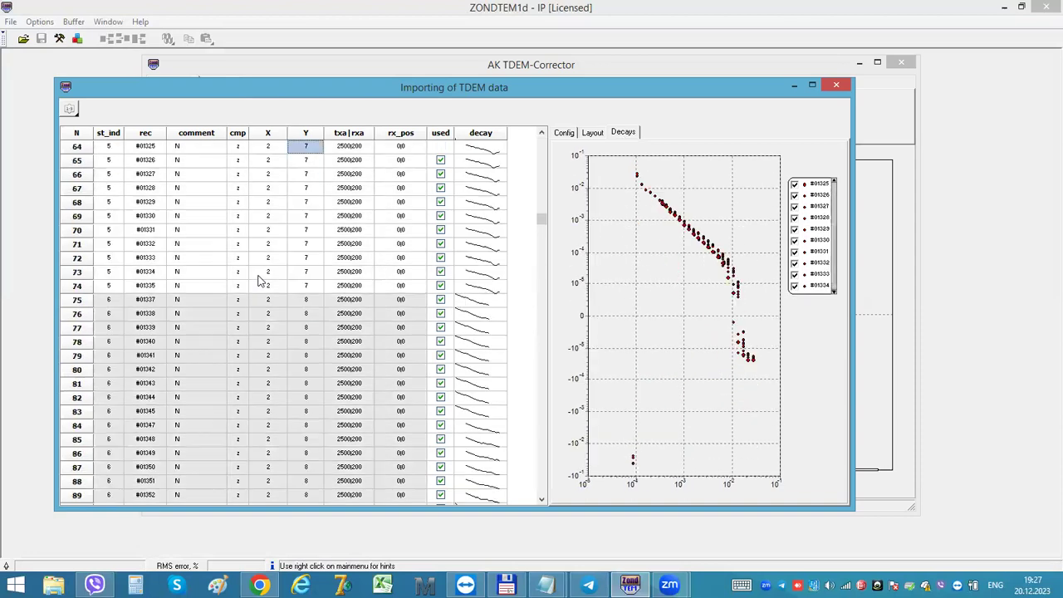
{"action": "key", "text": "Up"}
{"action": "key", "text": "Up"}
{"action": "key", "text": "Up"}
{"action": "key", "text": "Up"}
{"action": "key", "text": "Up"}
{"action": "key", "text": "Up"}
{"action": "key", "text": "Up"}
{"action": "key", "text": "Up"}
{"action": "key", "text": "Up"}
{"action": "key", "text": "Up"}
{"action": "key", "text": "Up"}
{"action": "key", "text": "Up"}
{"action": "key", "text": "Up"}
{"action": "key", "text": "Up"}
{"action": "key", "text": "Up"}
{"action": "key", "text": "Up"}
{"action": "key", "text": "Up"}
{"action": "key", "text": "Up"}
{"action": "key", "text": "Up"}
{"action": "key", "text": "Up"}
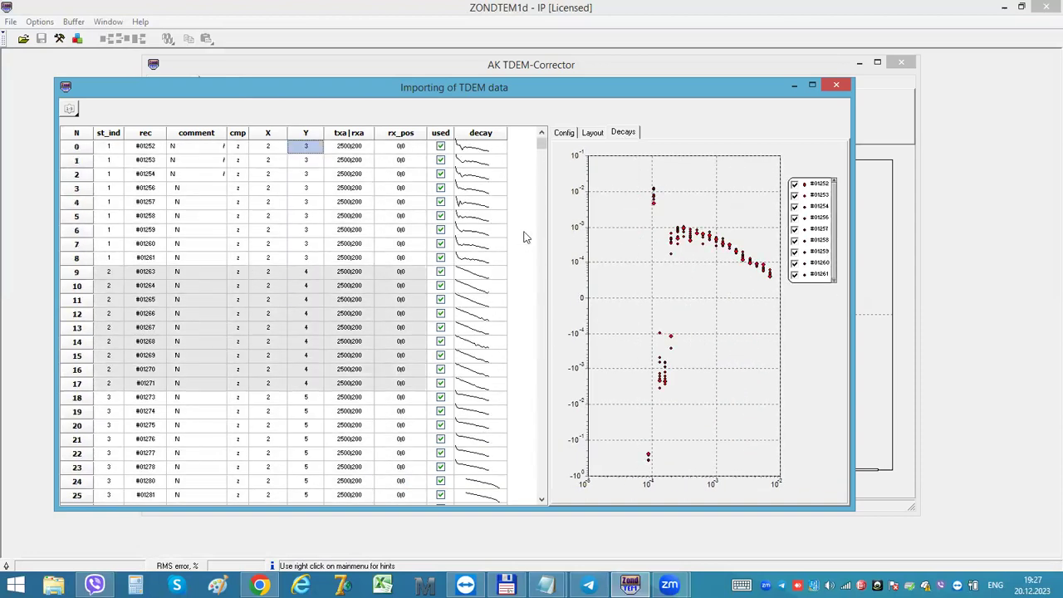
Step: View the survey layout and the decay plot of the first station, and return to its configuration settings
{"action": "left_click", "coordinate": [564, 136]}
{"action": "left_click", "coordinate": [594, 135]}
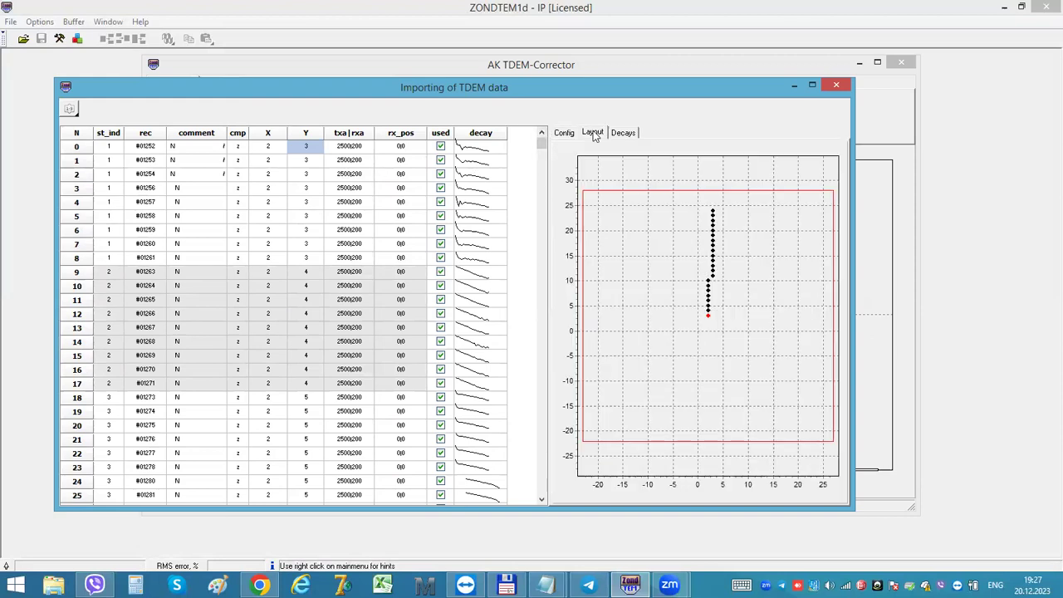
{"action": "left_click", "coordinate": [617, 135]}
{"action": "left_click", "coordinate": [593, 137]}
{"action": "left_click", "coordinate": [562, 133]}
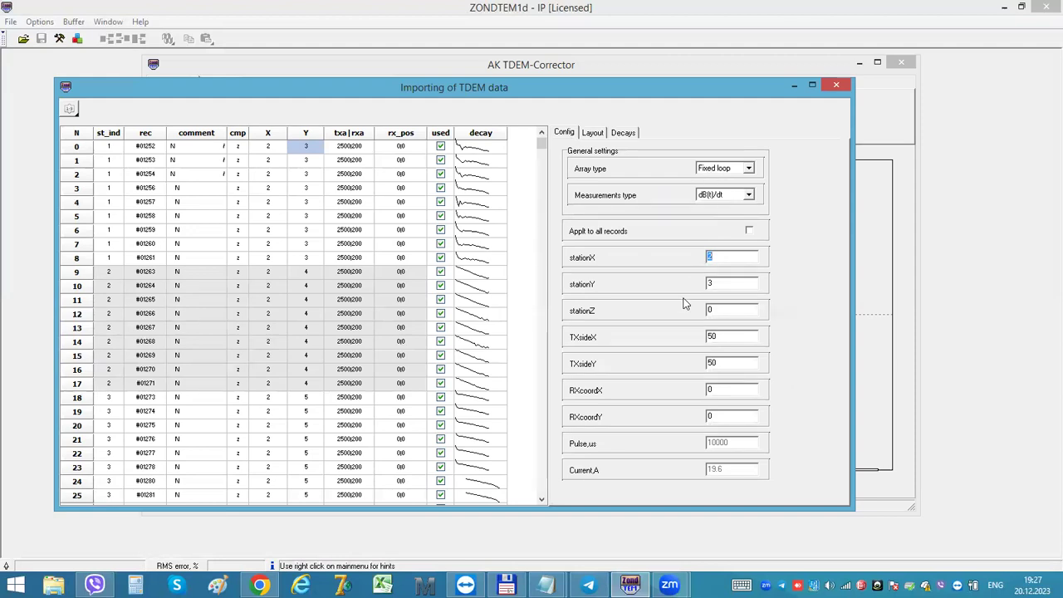
Step: Set the first station's Y coordinate to 0 and its X coordinate to 1
{"action": "left_click", "coordinate": [269, 149]}
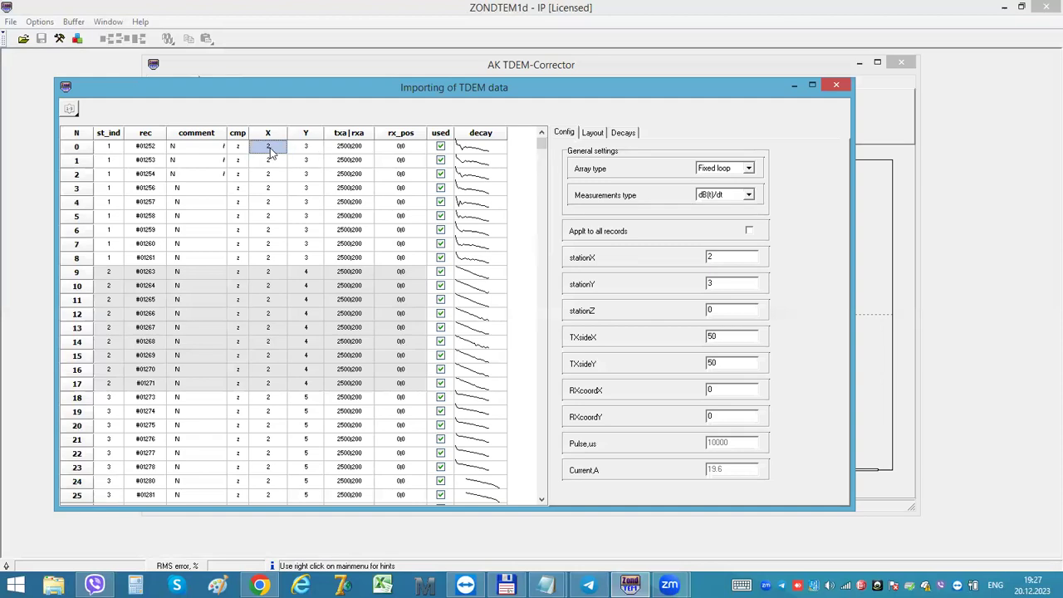
{"action": "left_click", "coordinate": [712, 284]}
{"action": "type", "text": "0"}
{"action": "left_click", "coordinate": [278, 218]}
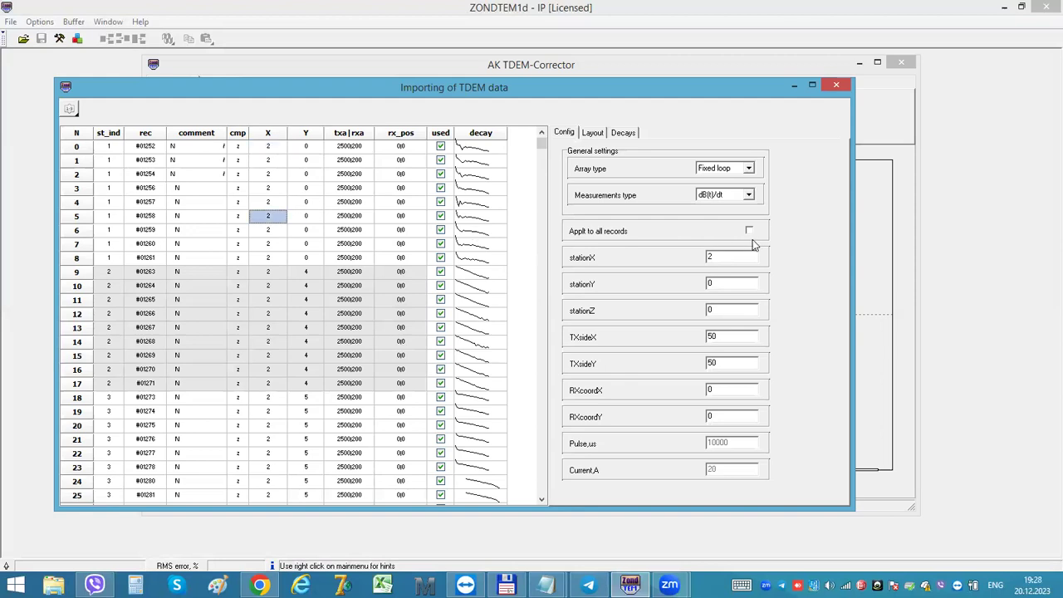
{"action": "left_click", "coordinate": [721, 257]}
{"action": "type", "text": "1"}
Step: Set the first station's X coordinate to 2 and its Y coordinate to 3
{"action": "left_click_drag", "start_coordinate": [695, 256], "coordinate": [681, 260]}
{"action": "type", "text": "2"}
{"action": "left_click_drag", "start_coordinate": [718, 284], "coordinate": [686, 284]}
{"action": "type", "text": "3"}
Step: Change the sign of one decay curve in the first station's decay plot and change it back
{"action": "left_click", "coordinate": [591, 132]}
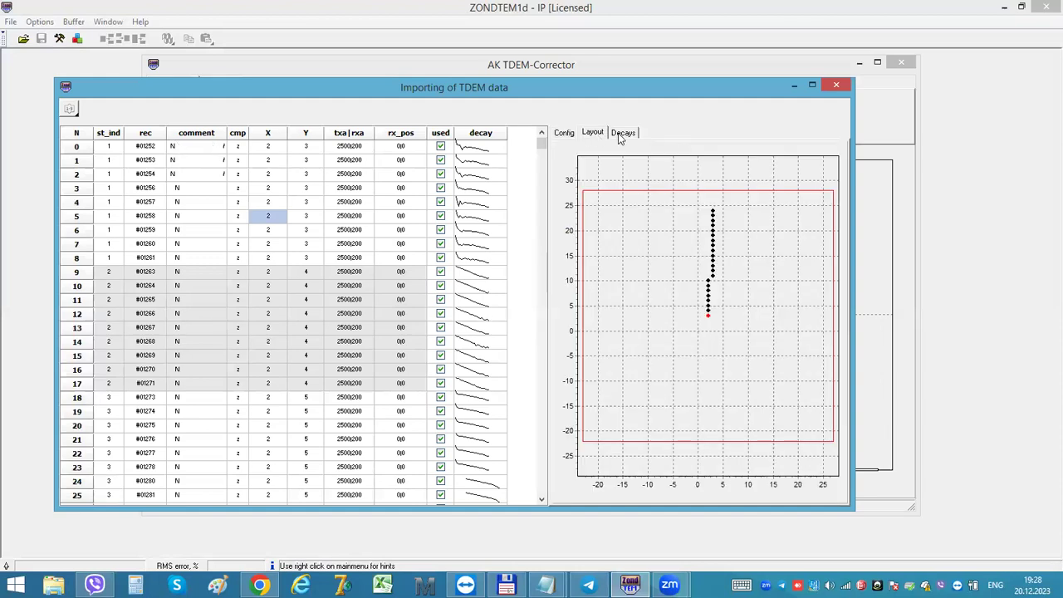
{"action": "left_click", "coordinate": [623, 133]}
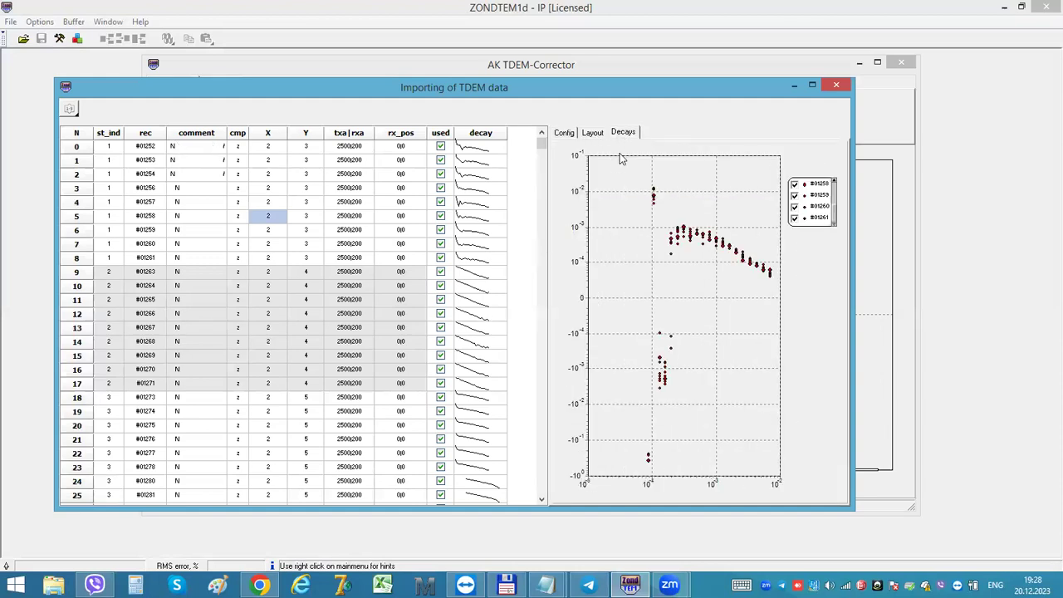
{"action": "right_click", "coordinate": [679, 247]}
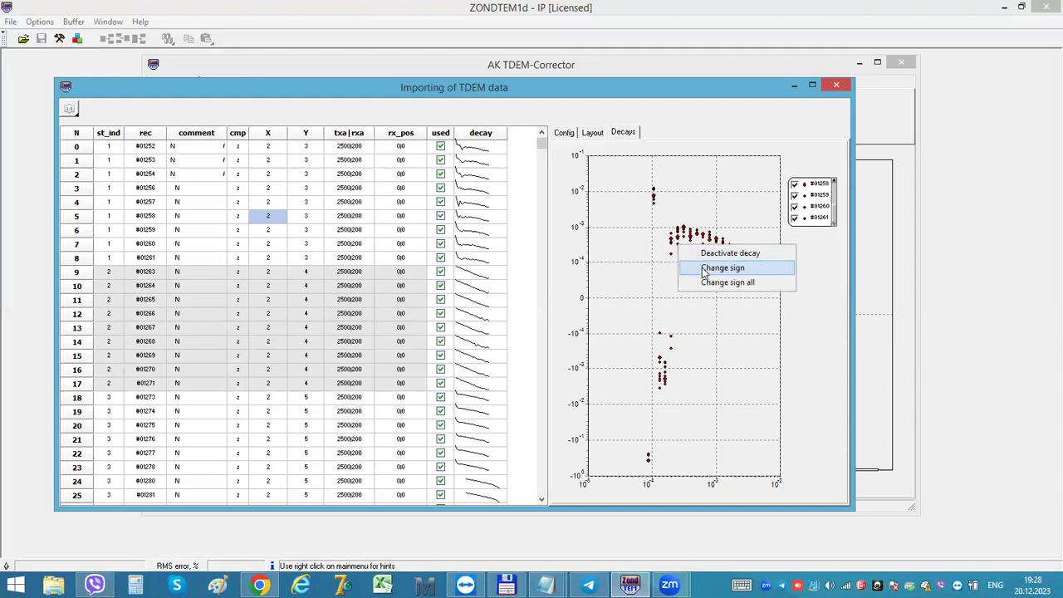
{"action": "left_click", "coordinate": [705, 271]}
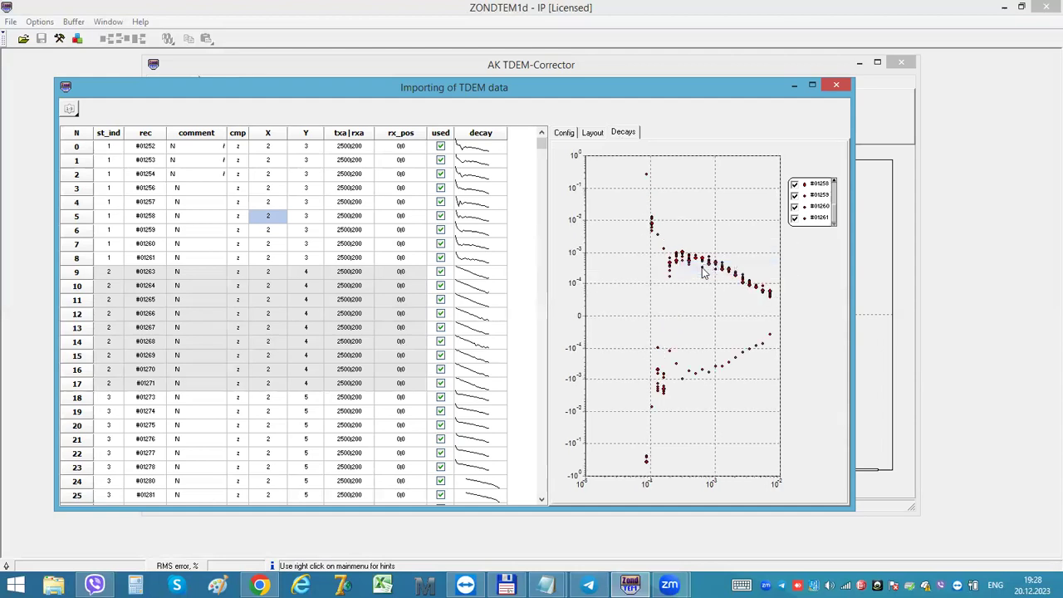
{"action": "right_click", "coordinate": [698, 378]}
{"action": "left_click", "coordinate": [706, 397]}
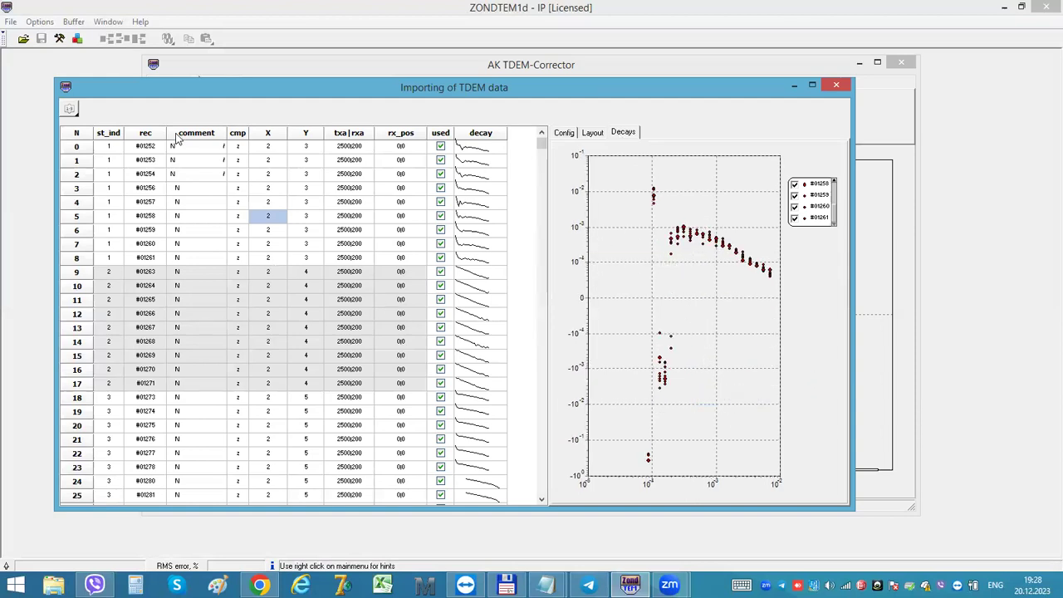
Step: Return to the configuration settings and examine the decay thumbnails of the records through station 20
{"action": "left_click", "coordinate": [562, 136]}
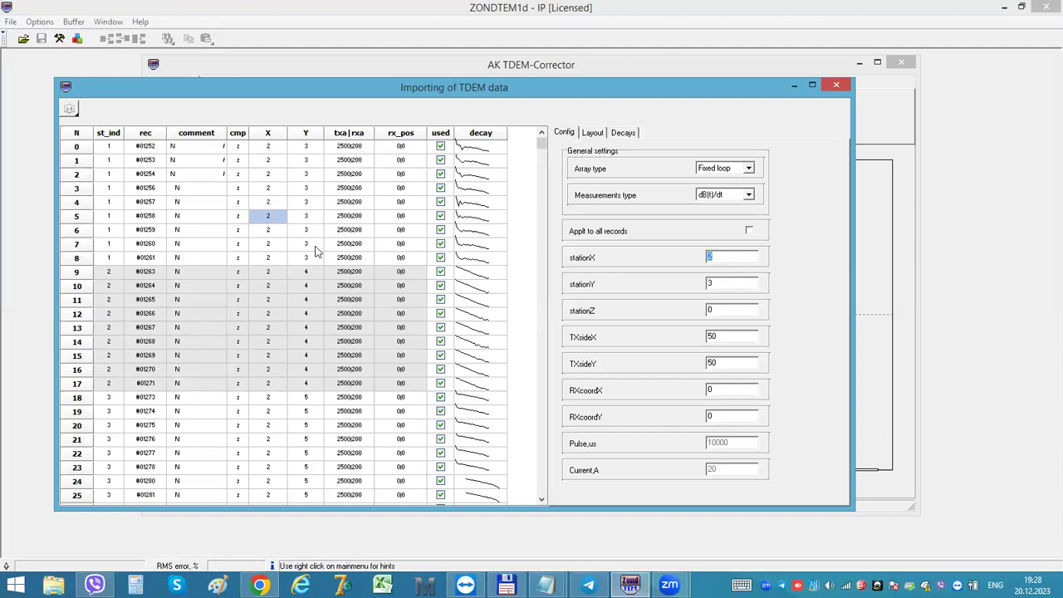
{"action": "left_click", "coordinate": [472, 301]}
{"action": "scroll", "coordinate": [471, 302], "scroll_direction": "down", "scroll_amount": 20}
{"action": "scroll", "coordinate": [471, 301], "scroll_direction": "down", "scroll_amount": 8}
{"action": "scroll", "coordinate": [470, 249], "scroll_direction": "up", "scroll_amount": 20}
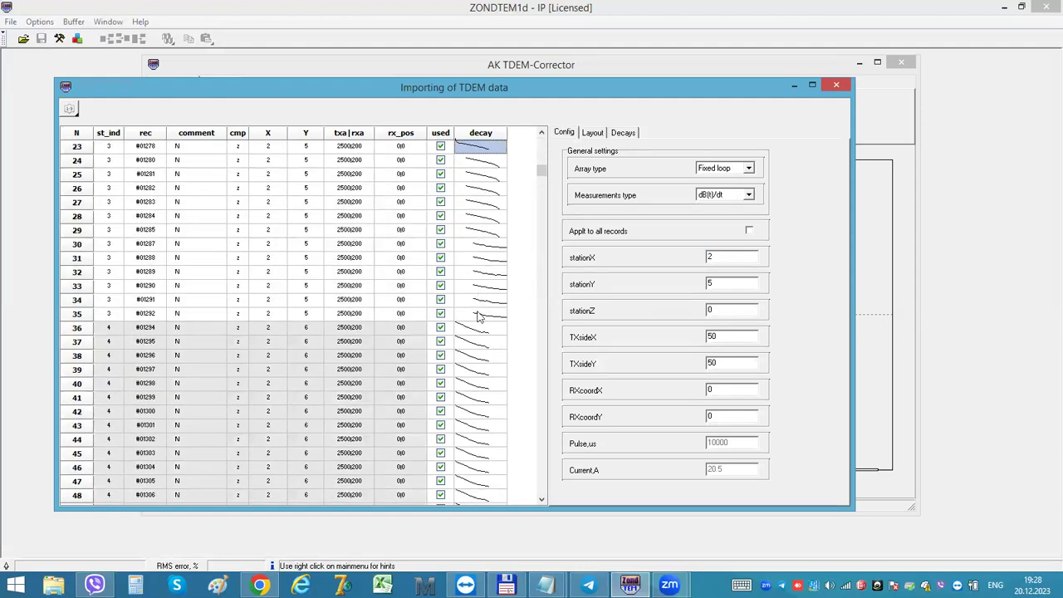
{"action": "scroll", "coordinate": [473, 335], "scroll_direction": "down", "scroll_amount": 20}
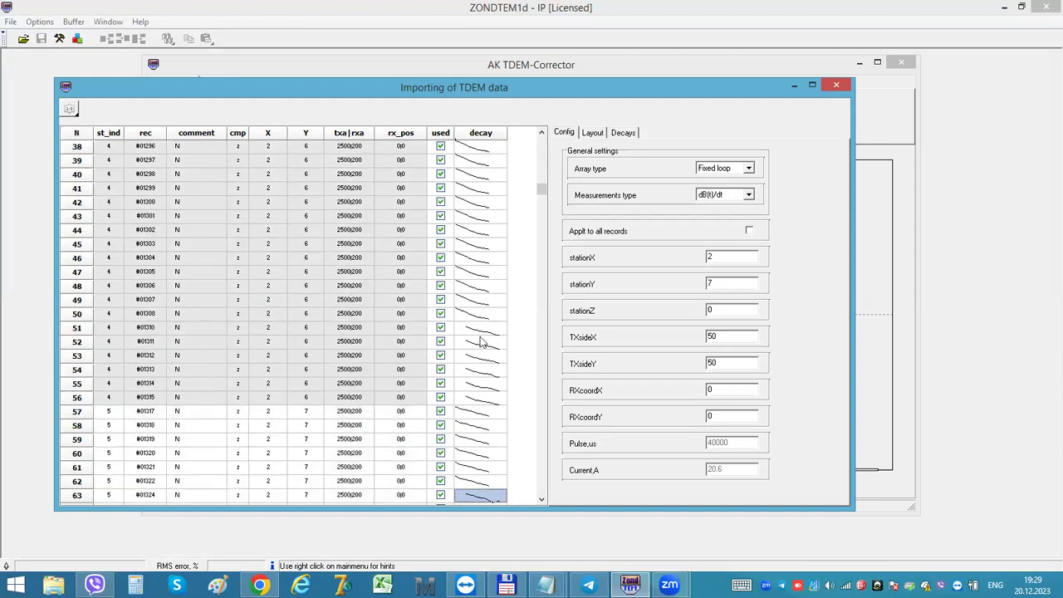
{"action": "scroll", "coordinate": [479, 341], "scroll_direction": "down", "scroll_amount": 20}
{"action": "scroll", "coordinate": [471, 397], "scroll_direction": "down", "scroll_amount": 20}
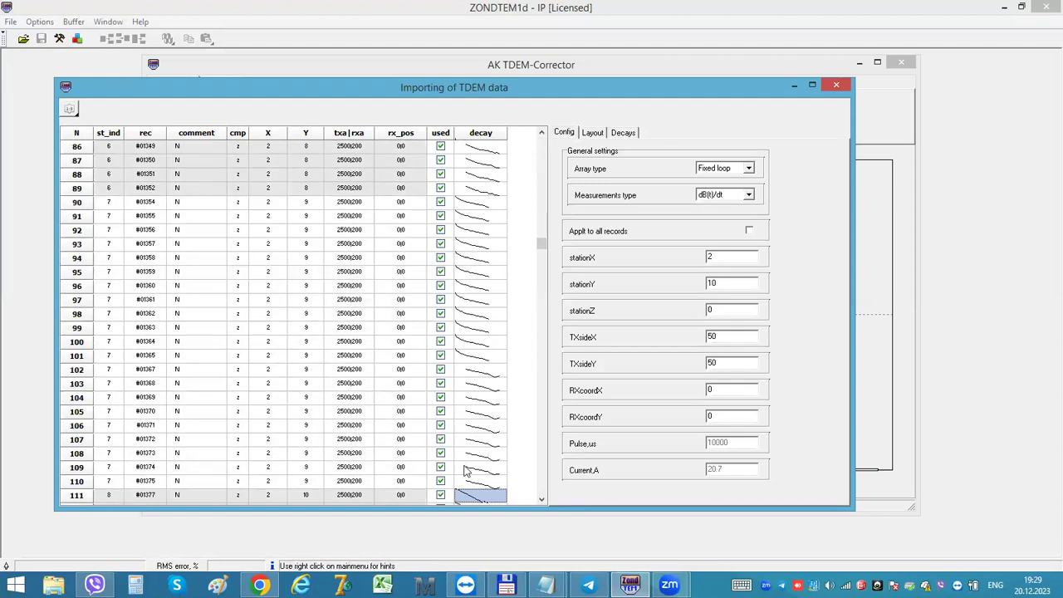
{"action": "scroll", "coordinate": [467, 351], "scroll_direction": "down", "scroll_amount": 20}
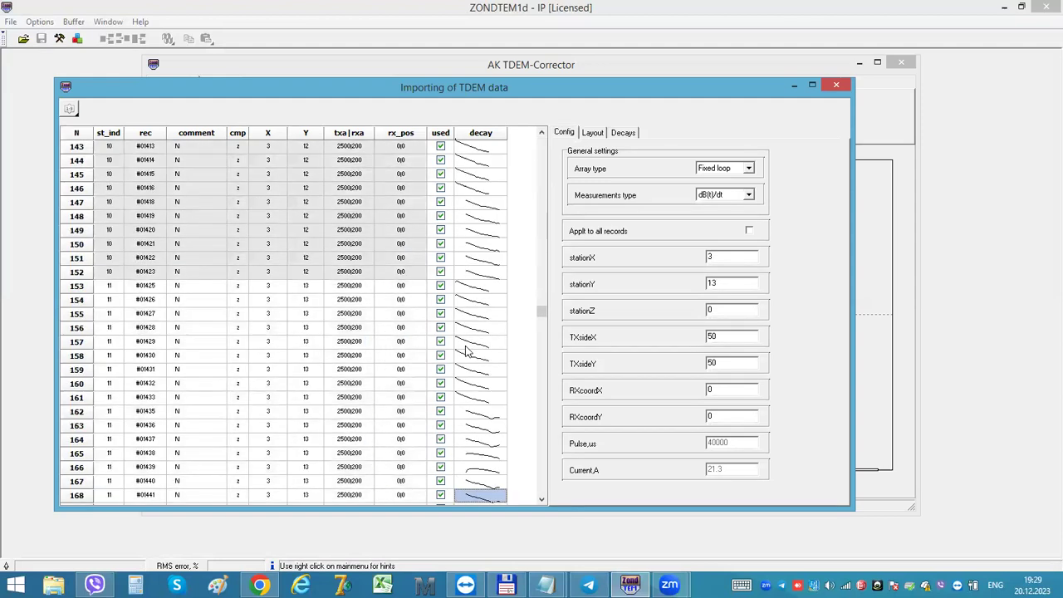
{"action": "scroll", "coordinate": [466, 351], "scroll_direction": "down", "scroll_amount": 20}
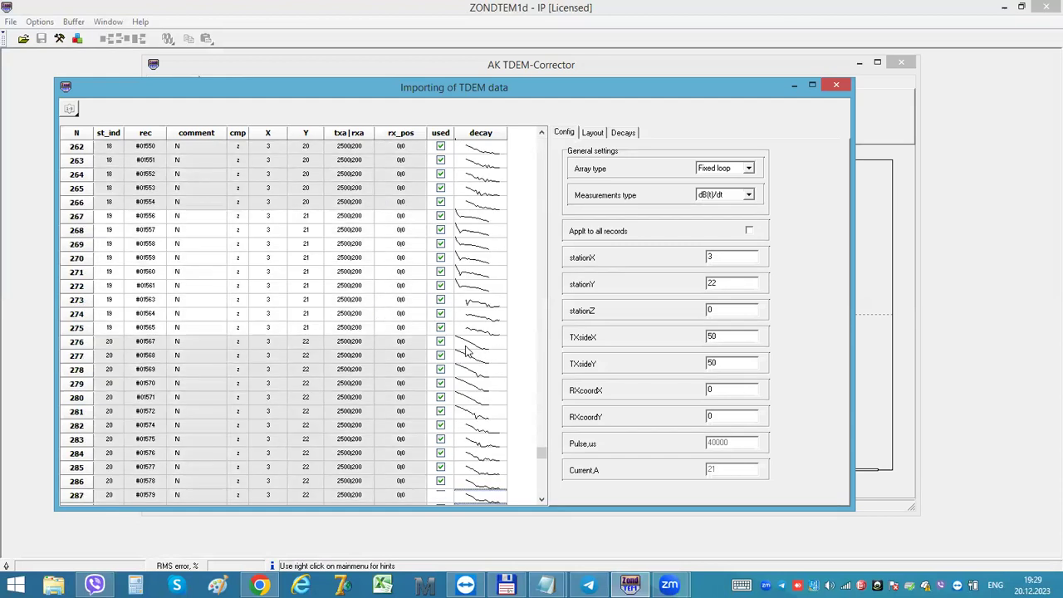
Step: Exclude record 305 (#01600) of station 21 from the records used for import
{"action": "scroll", "coordinate": [467, 351], "scroll_direction": "up", "scroll_amount": 20}
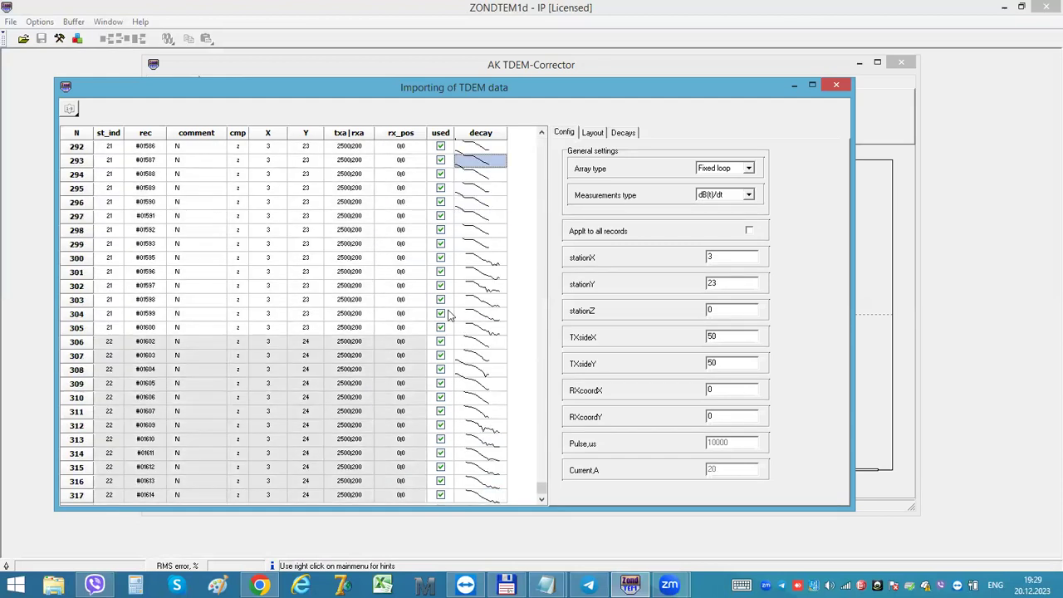
{"action": "scroll", "coordinate": [453, 324], "scroll_direction": "down", "scroll_amount": 8}
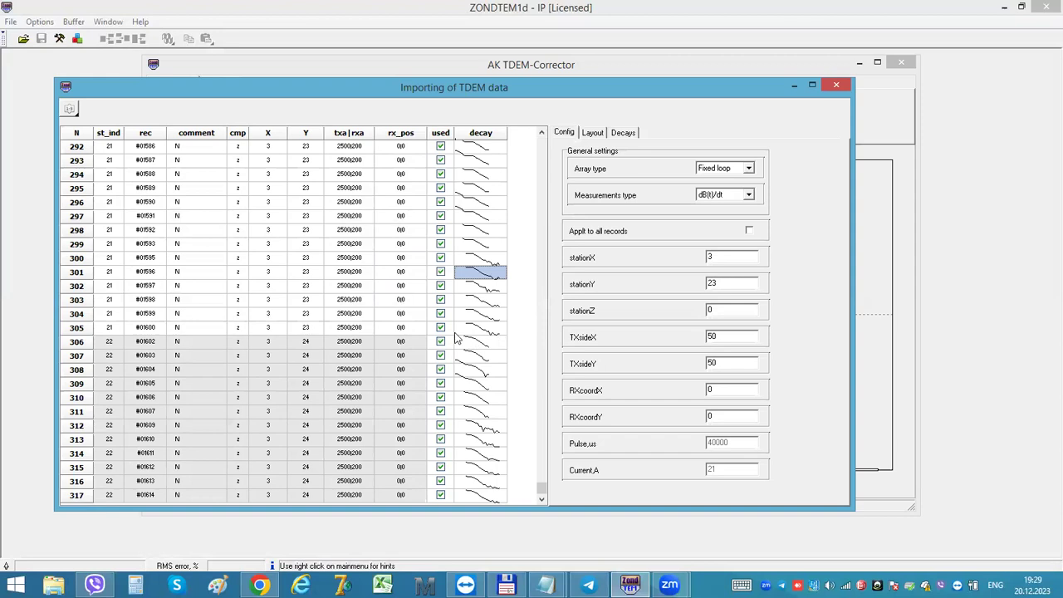
{"action": "left_click", "coordinate": [441, 328]}
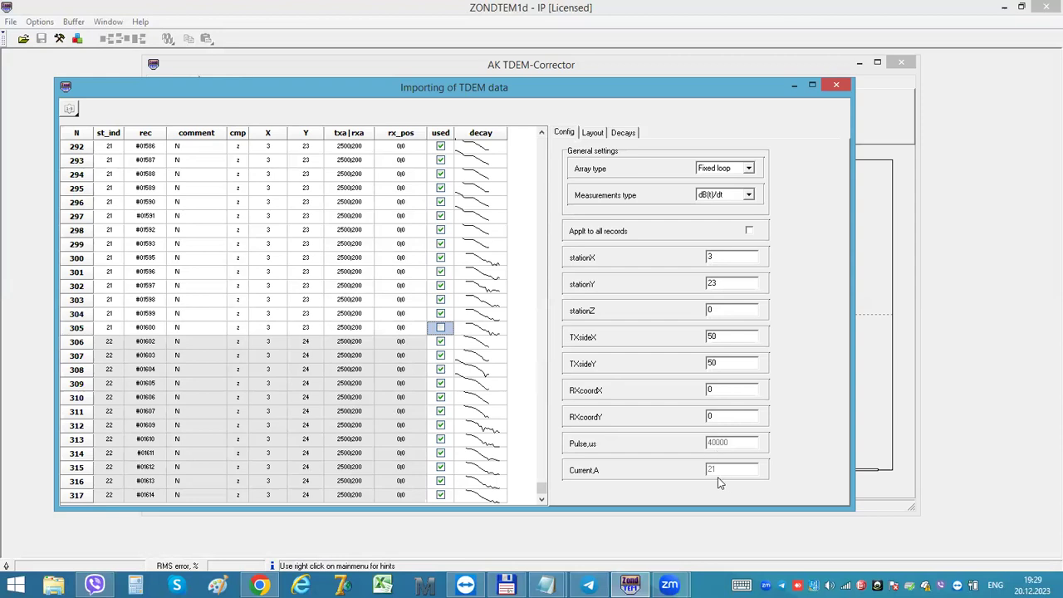
Step: Set the receiver's Y coordinate to 0 and close the import table to place the stations on the map
{"action": "left_click", "coordinate": [709, 415]}
{"action": "type", "text": "0"}
{"action": "left_click", "coordinate": [835, 85]}
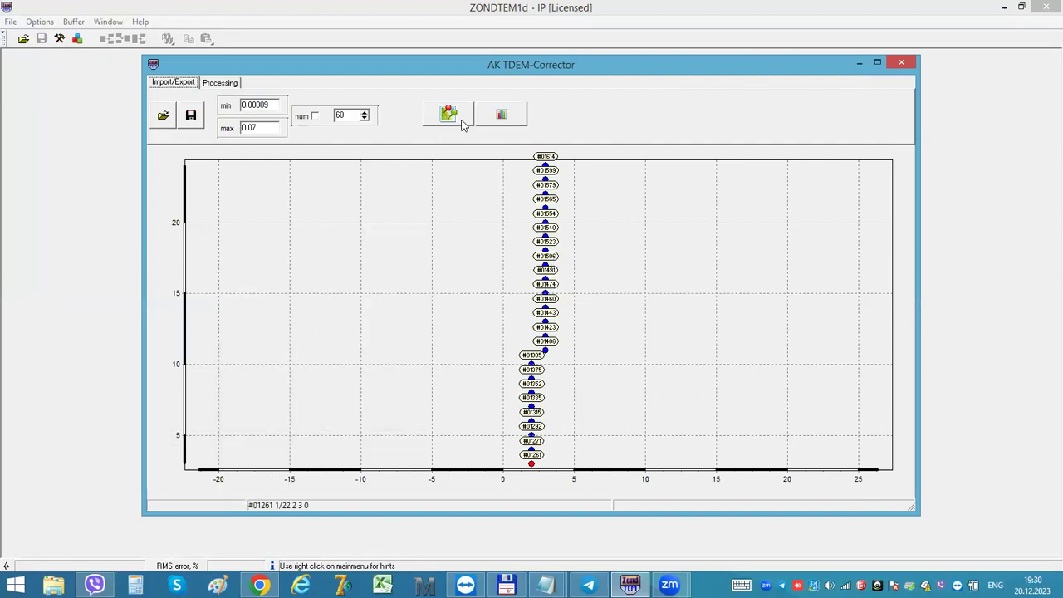
Step: In the processing view, exclude the first station's scattered early-time points in the dB(t)/dt plot and fit a 1D spline
{"action": "left_click", "coordinate": [228, 86]}
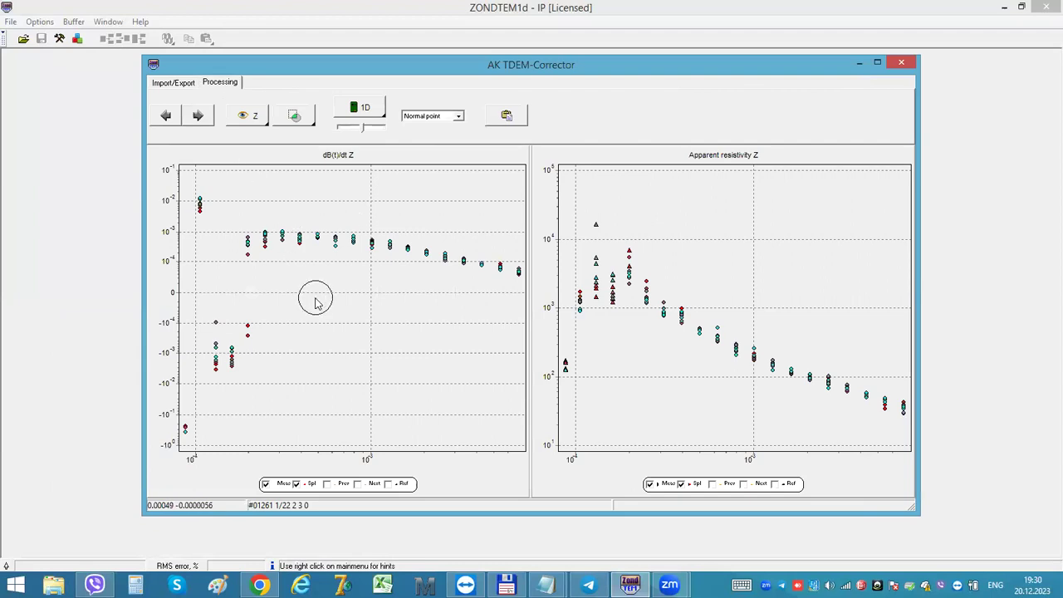
{"action": "left_click", "coordinate": [193, 425]}
{"action": "left_click", "coordinate": [218, 357]}
{"action": "left_click", "coordinate": [248, 331]}
{"action": "left_click", "coordinate": [215, 322]}
{"action": "left_click", "coordinate": [200, 204]}
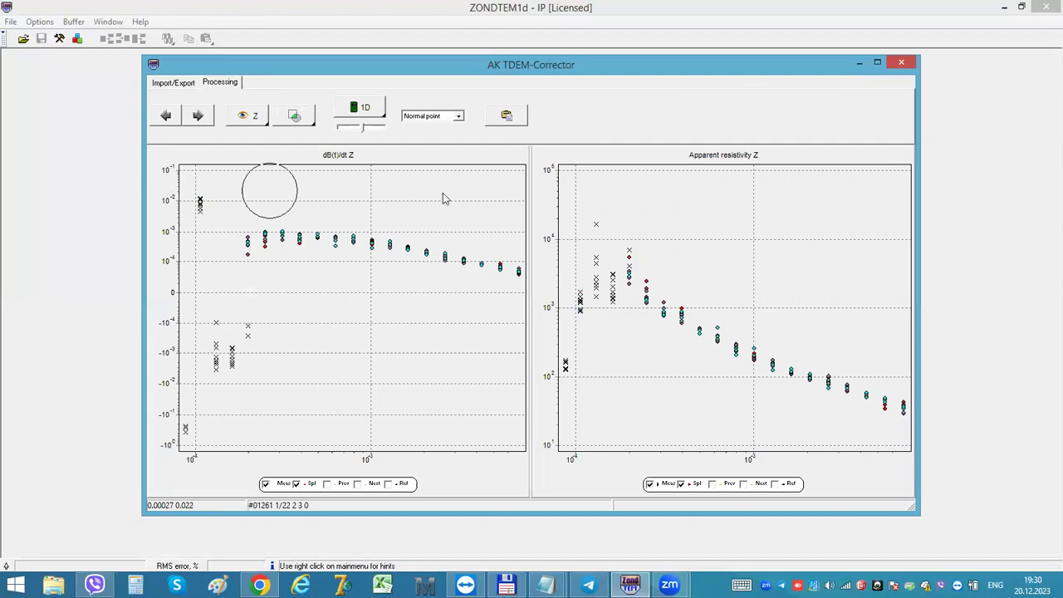
{"action": "left_click", "coordinate": [349, 107]}
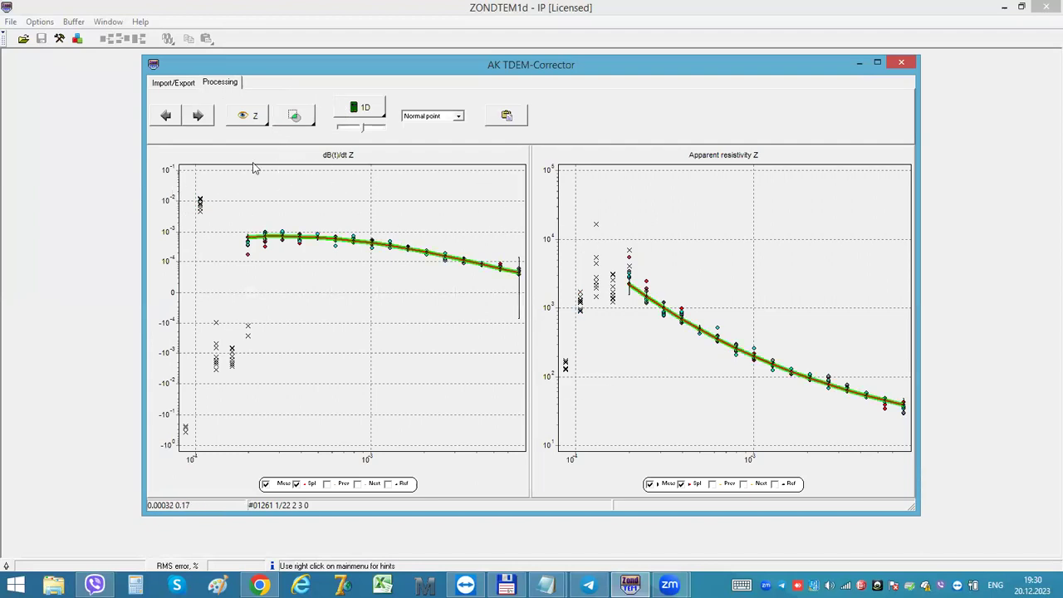
Step: Exclude two high outliers from the first station's apparent resistivity plot, reduce the spline smoothing and refit the 1D spline
{"action": "left_click", "coordinate": [629, 256]}
{"action": "left_click", "coordinate": [646, 282]}
{"action": "left_click", "coordinate": [353, 128]}
{"action": "left_click", "coordinate": [363, 107]}
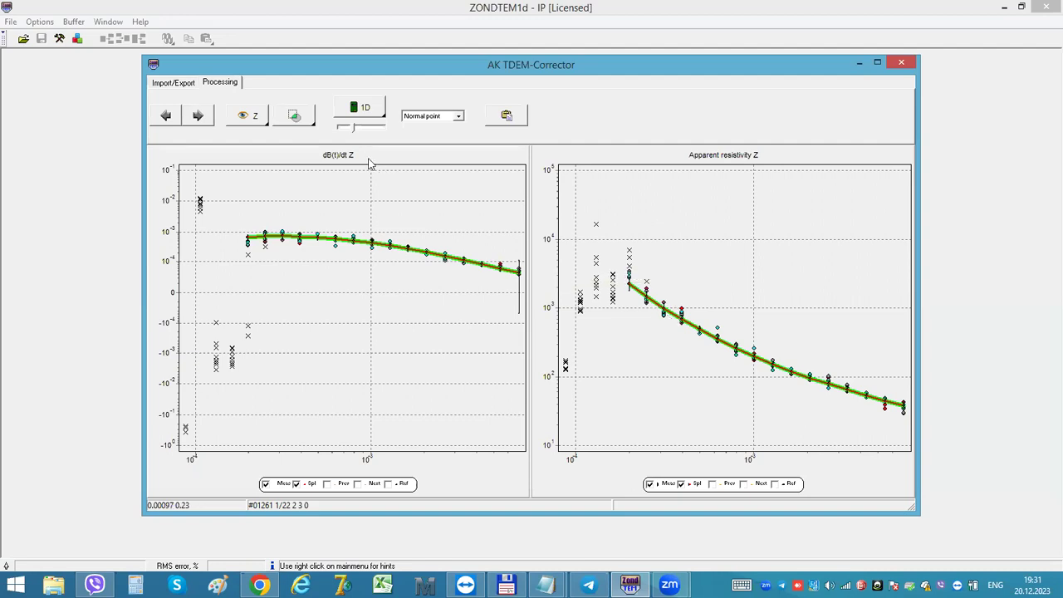
Step: Turn off the Signal|Rho spline option and fit the 1D spline for the second station (#01271)
{"action": "left_click", "coordinate": [347, 115]}
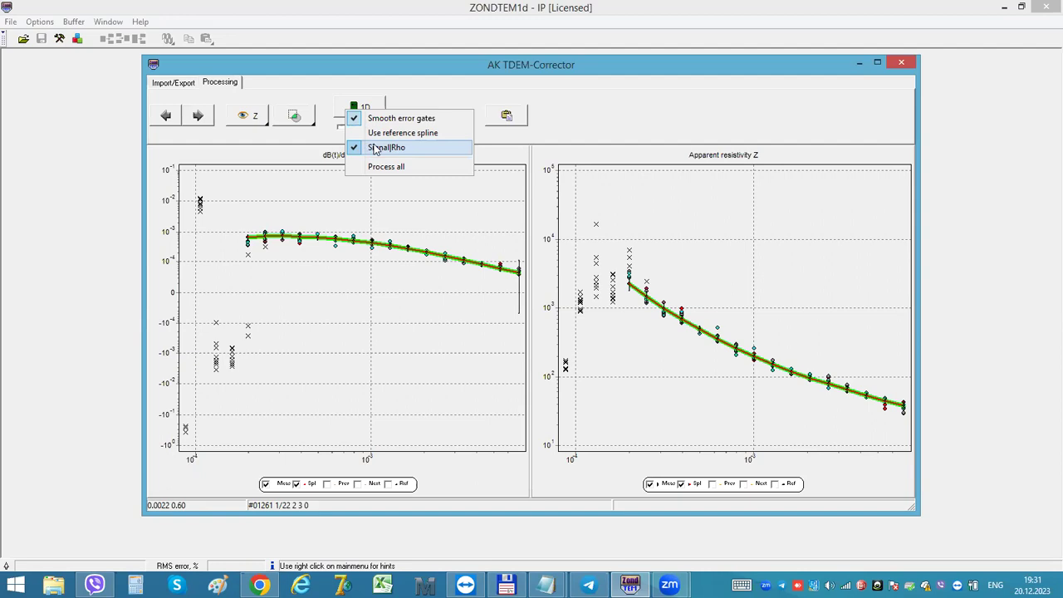
{"action": "left_click", "coordinate": [374, 150]}
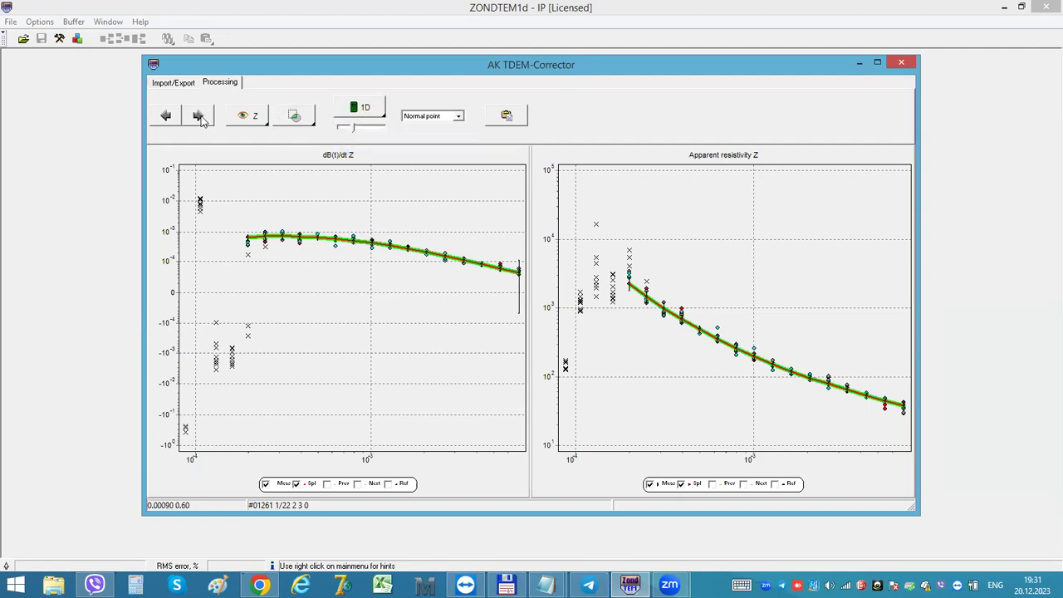
{"action": "left_click", "coordinate": [203, 119]}
{"action": "left_click", "coordinate": [363, 112]}
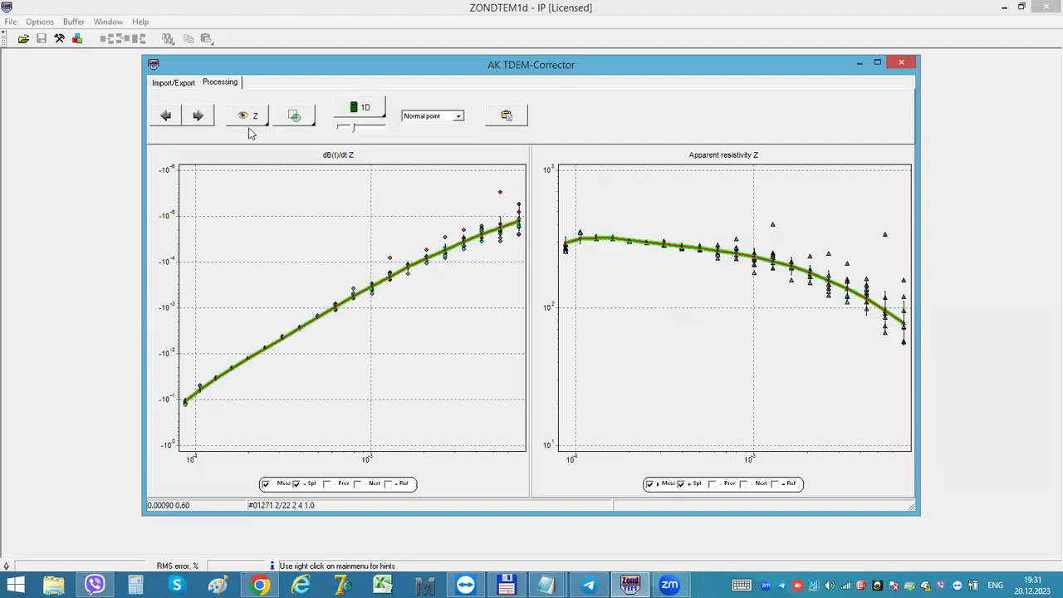
Step: Go to the third station (#01292) and turn the Signal|Rho spline option back on
{"action": "left_click", "coordinate": [202, 119]}
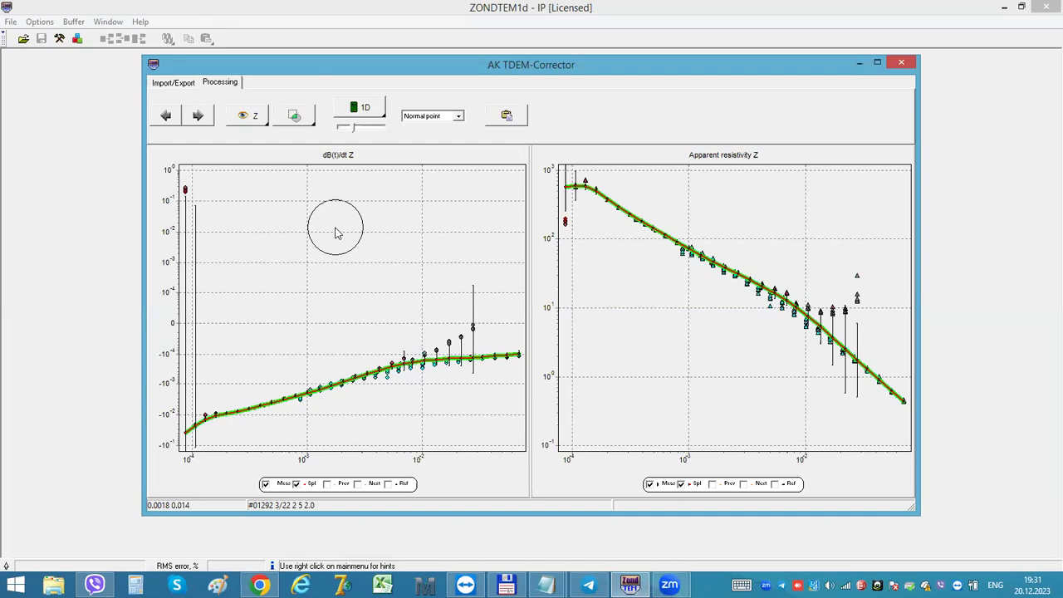
{"action": "left_click", "coordinate": [379, 113]}
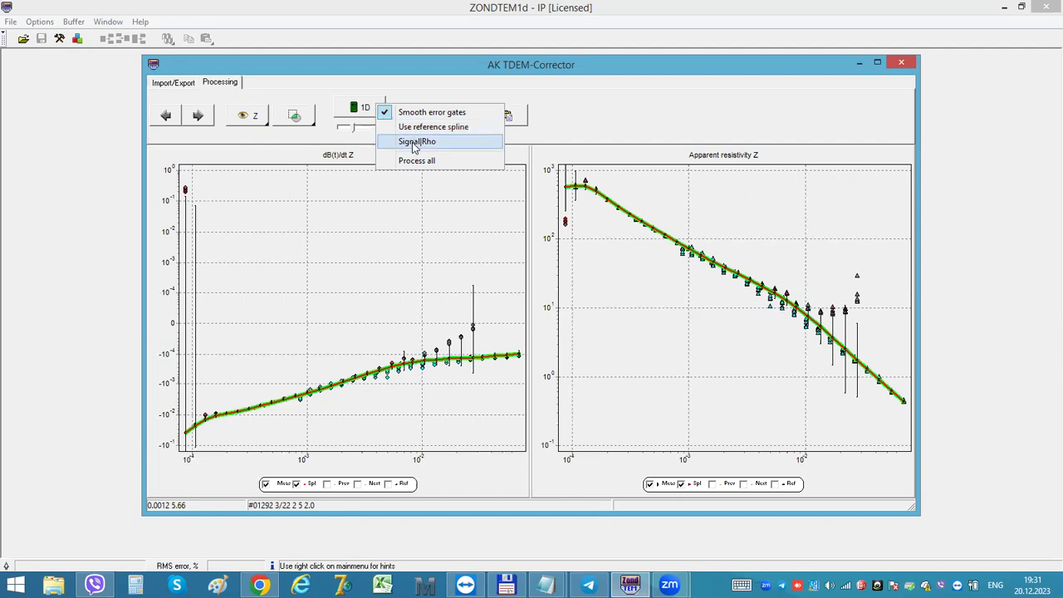
{"action": "left_click", "coordinate": [414, 143]}
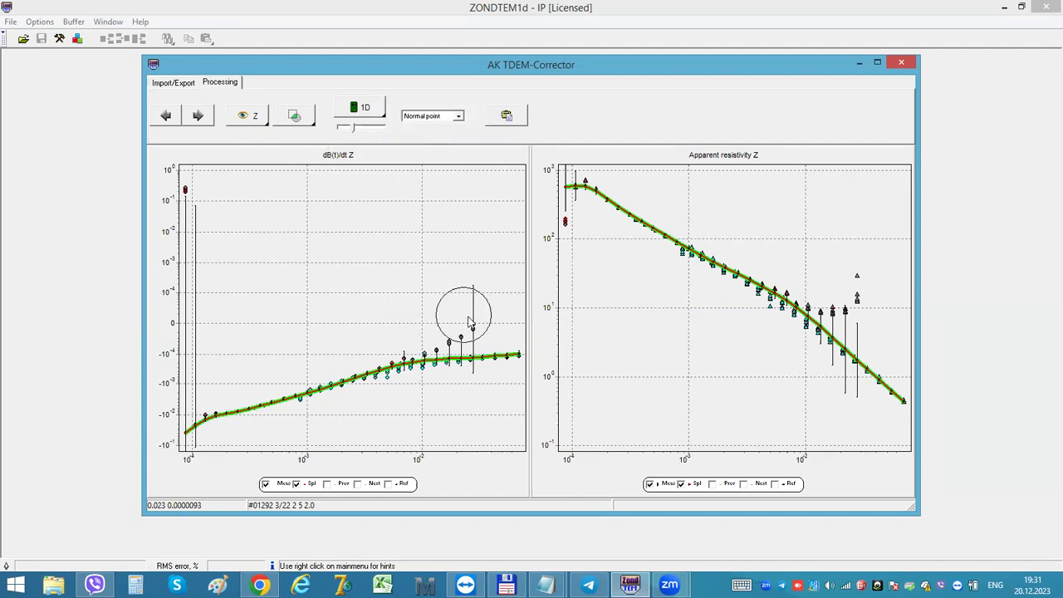
Step: Exclude the third station's first two time gates and the late points rising off the curve, and refit its 1D spline
{"action": "mouse_move", "coordinate": [469, 315]}
{"action": "left_mouse_down"}
{"action": "mouse_move", "coordinate": [441, 326]}
{"action": "mouse_move", "coordinate": [329, 239]}
{"action": "mouse_move", "coordinate": [202, 206]}
{"action": "left_mouse_up"}
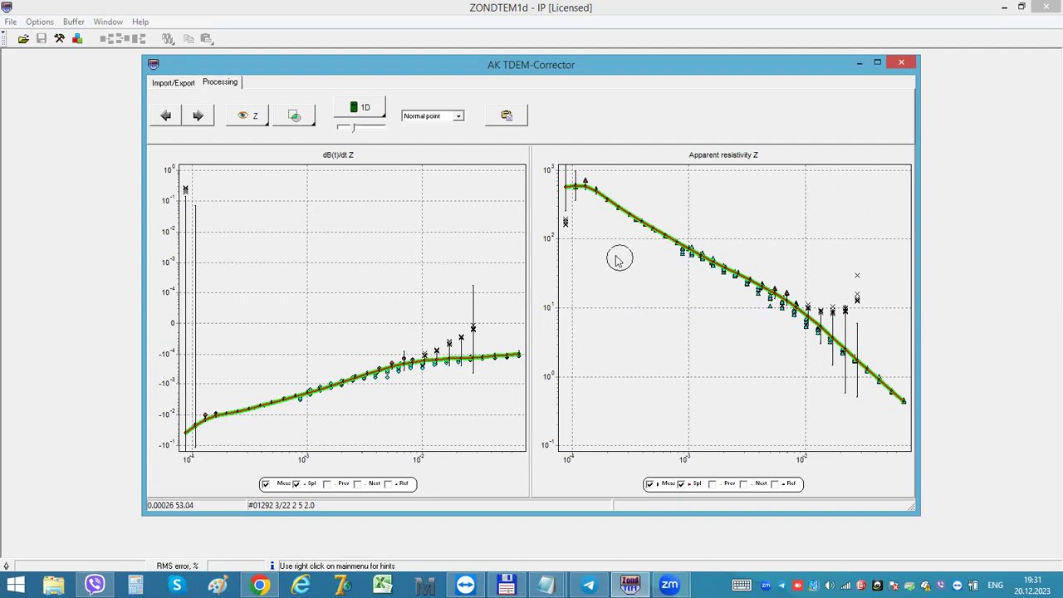
{"action": "left_click", "coordinate": [360, 119]}
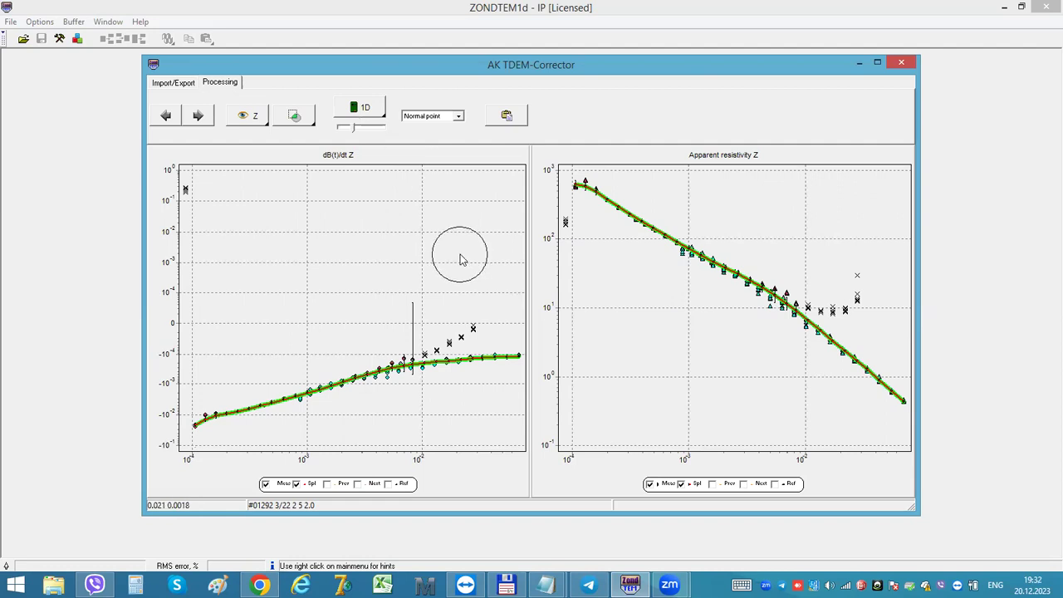
{"action": "left_click", "coordinate": [570, 195]}
{"action": "left_click", "coordinate": [365, 110]}
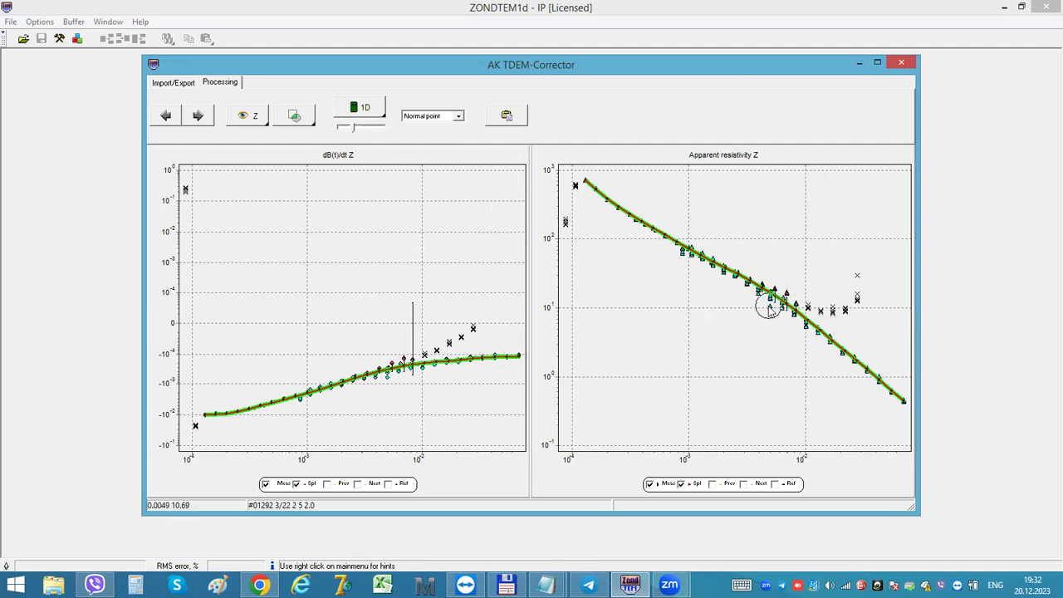
Step: Flip the sign of one decay stack in the third station's dB(t)/dt plot and flip it back
{"action": "right_click", "coordinate": [425, 375]}
{"action": "left_click", "coordinate": [474, 450]}
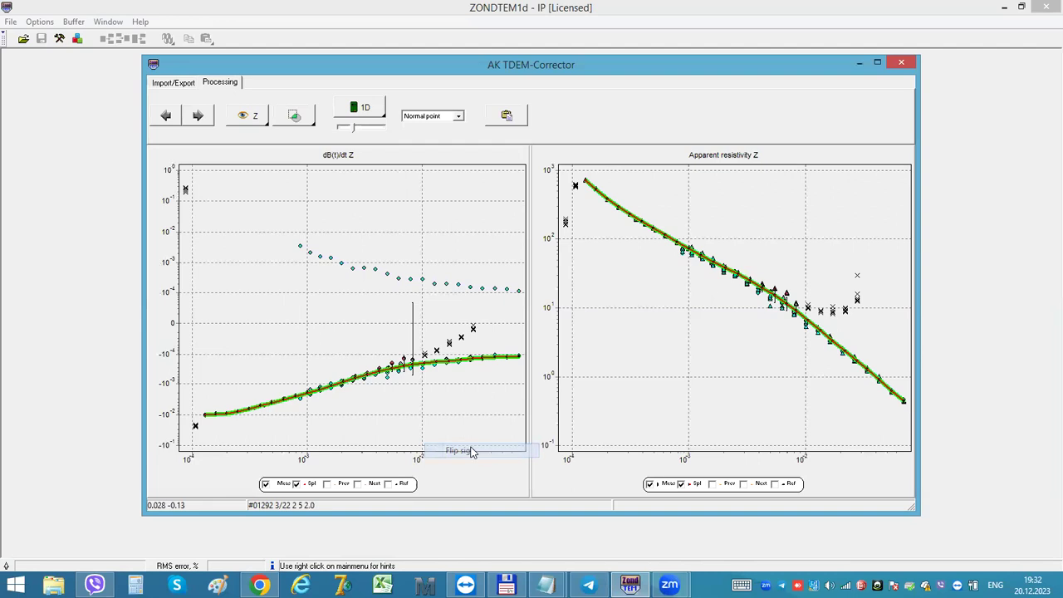
{"action": "right_click", "coordinate": [410, 279]}
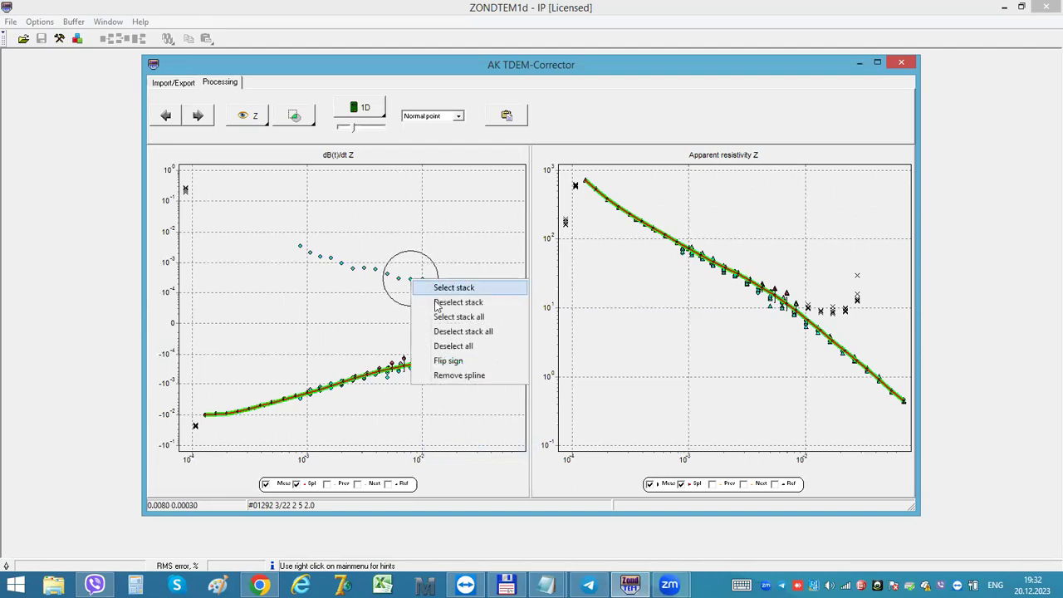
{"action": "left_click", "coordinate": [444, 361]}
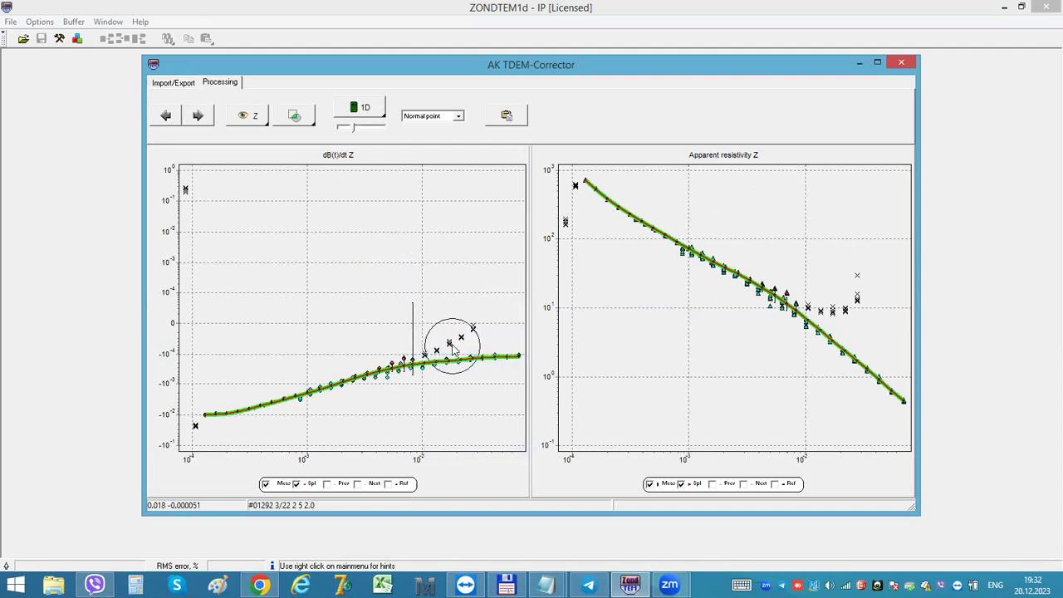
Step: For the fourth station (#01315), exclude the stray late-time points in both plots and fit the 1D spline
{"action": "mouse_move", "coordinate": [435, 371]}
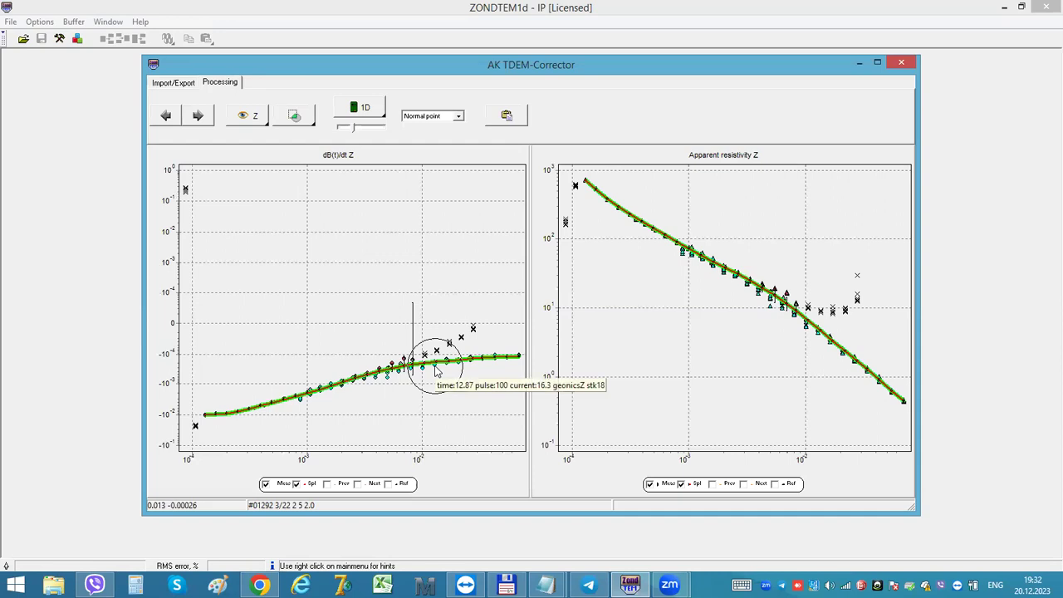
{"action": "mouse_move", "coordinate": [387, 380]}
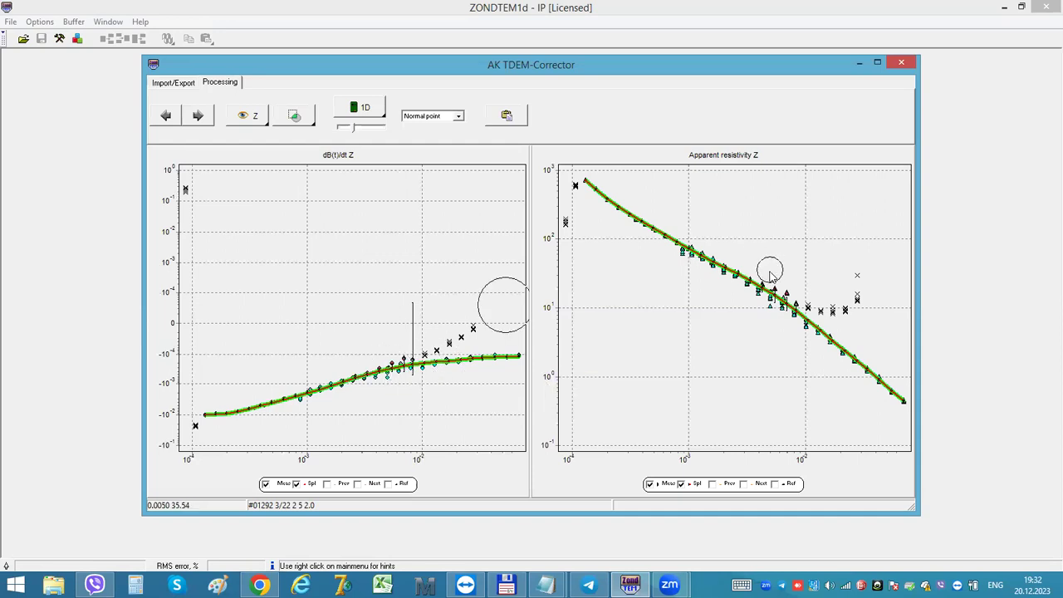
{"action": "mouse_move", "coordinate": [769, 312]}
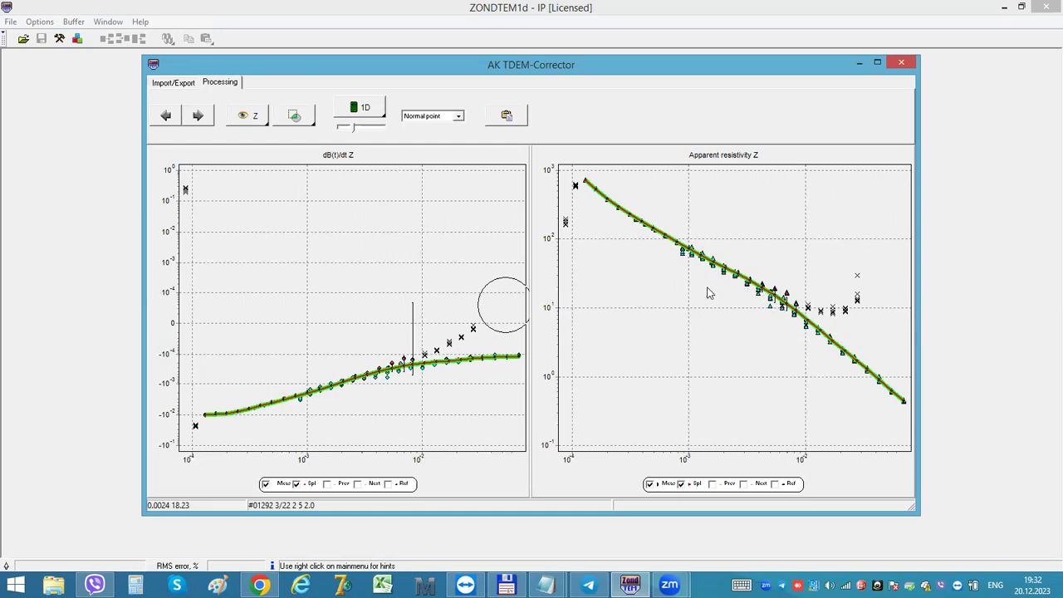
{"action": "left_click", "coordinate": [196, 118]}
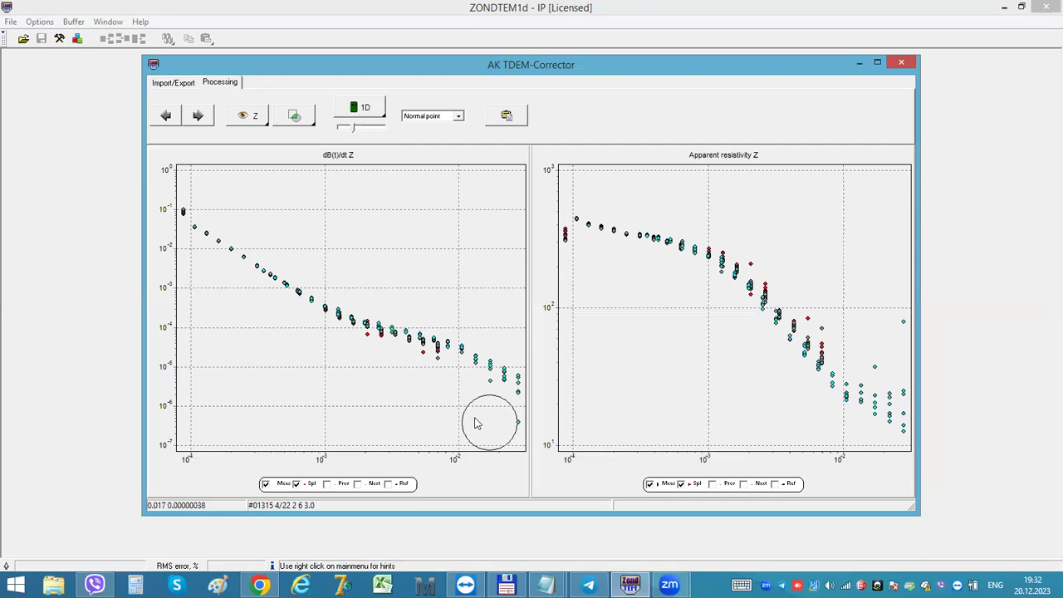
{"action": "left_click", "coordinate": [499, 430]}
{"action": "left_click", "coordinate": [424, 375]}
{"action": "left_click", "coordinate": [344, 115]}
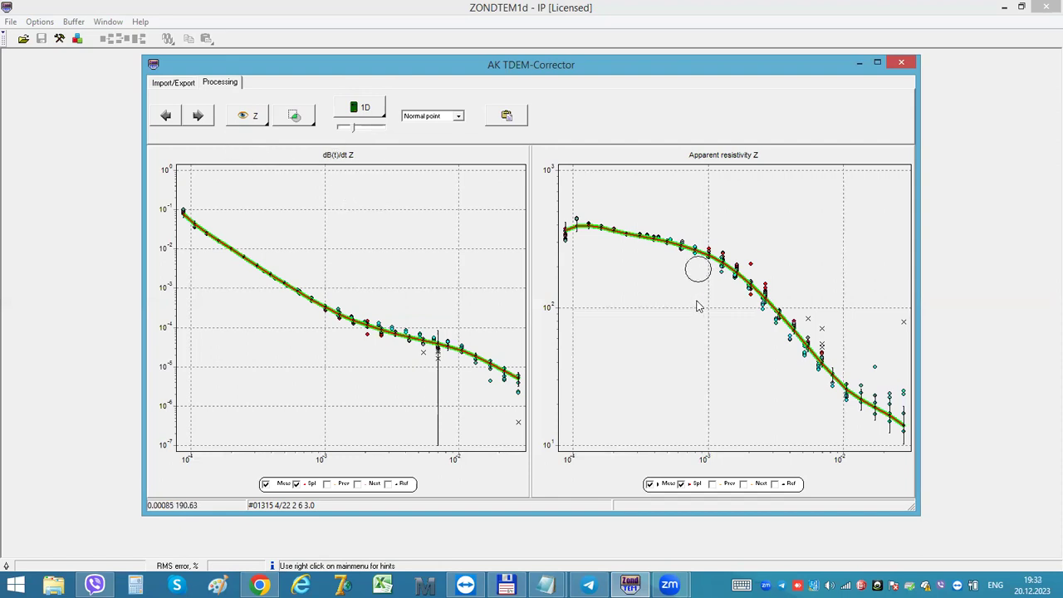
{"action": "left_click", "coordinate": [874, 366]}
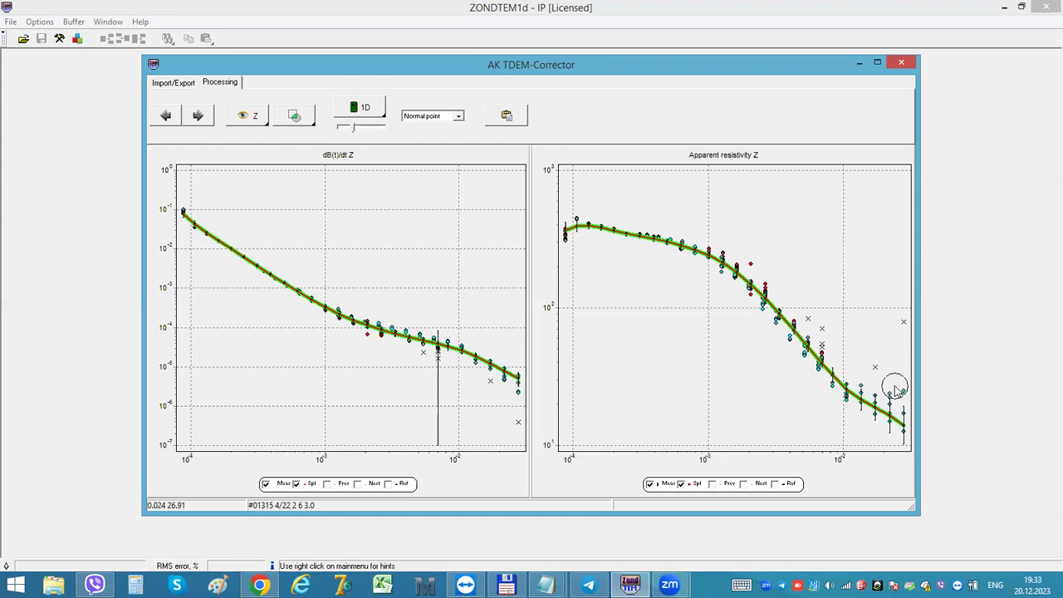
{"action": "left_click", "coordinate": [895, 388]}
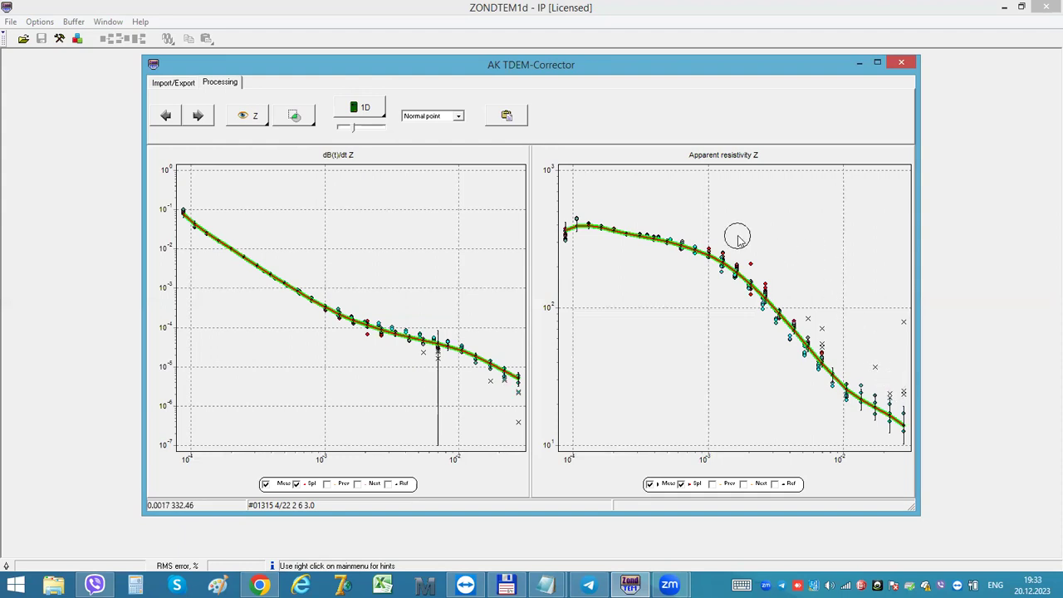
Step: Go to the fifth station (#01335), fit its 1D spline and reduce the spline smoothing
{"action": "left_click", "coordinate": [197, 116]}
{"action": "left_click", "coordinate": [439, 370]}
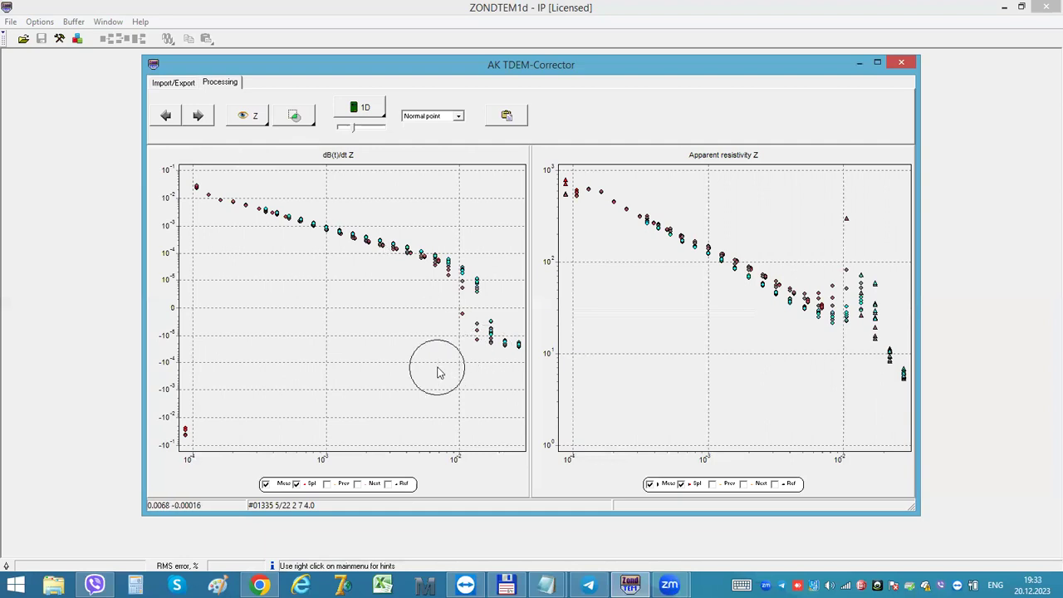
{"action": "left_click", "coordinate": [474, 345]}
{"action": "left_click", "coordinate": [472, 339]}
{"action": "left_click", "coordinate": [473, 341]}
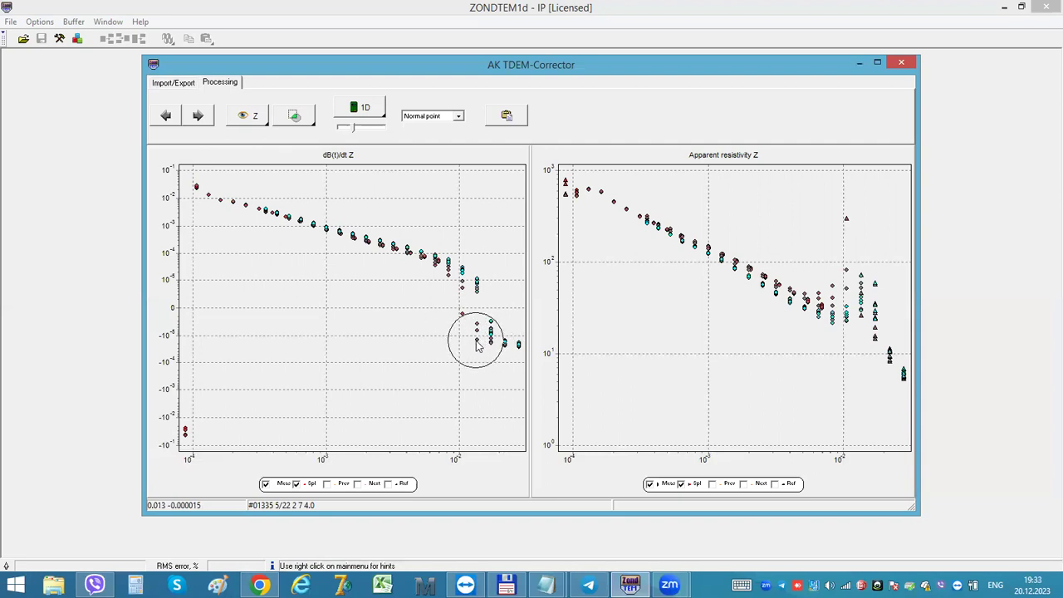
{"action": "left_click", "coordinate": [477, 337]}
{"action": "left_click", "coordinate": [476, 299]}
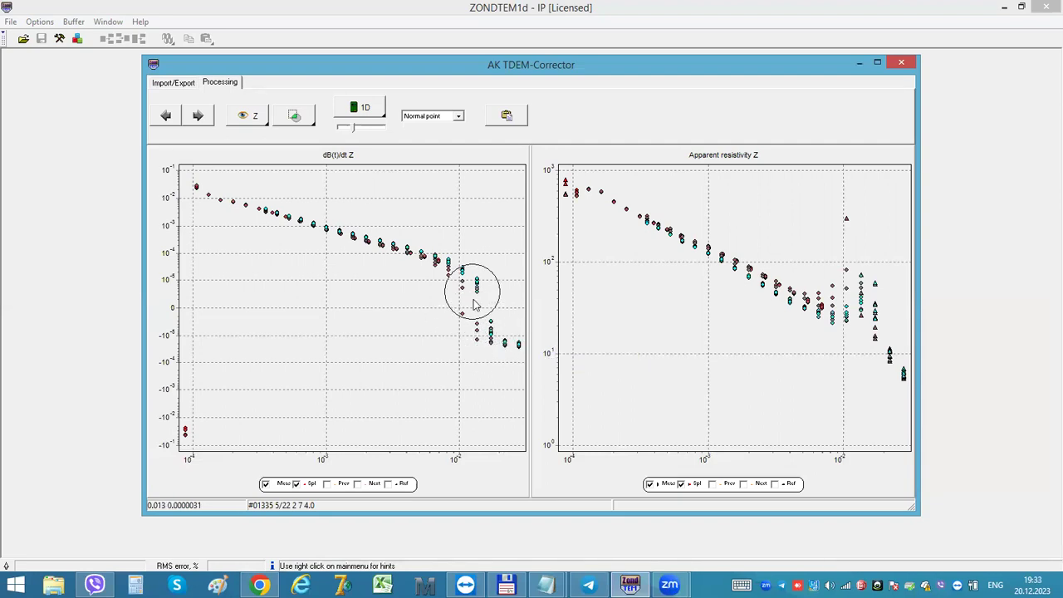
{"action": "left_click", "coordinate": [355, 108]}
{"action": "left_click_drag", "start_coordinate": [351, 126], "coordinate": [341, 127]}
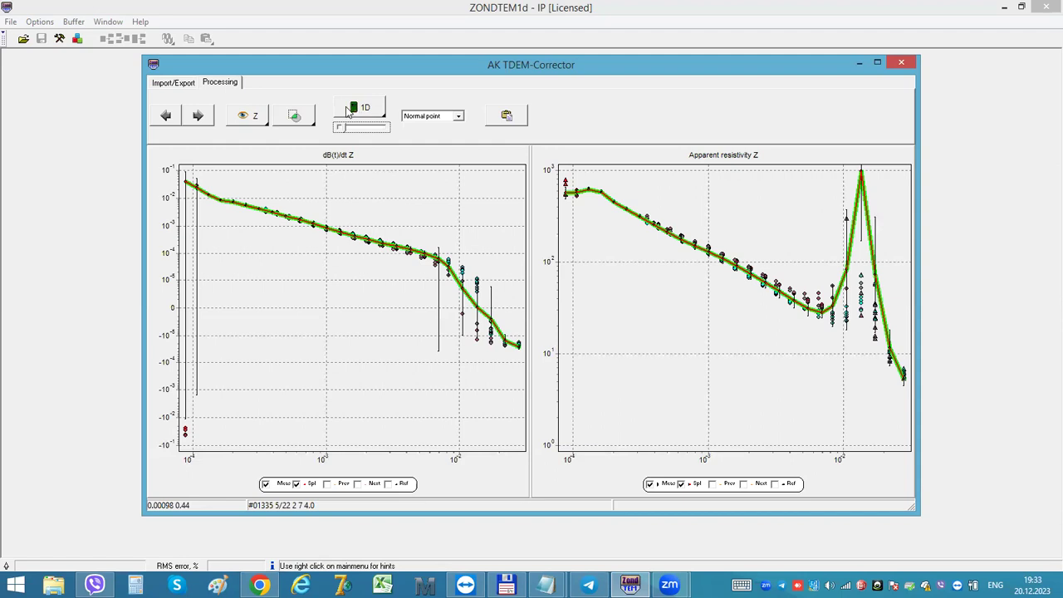
Step: Exclude the fifth station's negative early and late points, refit the 1D spline and exclude the remaining high resistivity outliers
{"action": "left_click", "coordinate": [204, 432]}
{"action": "left_click", "coordinate": [491, 347]}
{"action": "left_click", "coordinate": [378, 116]}
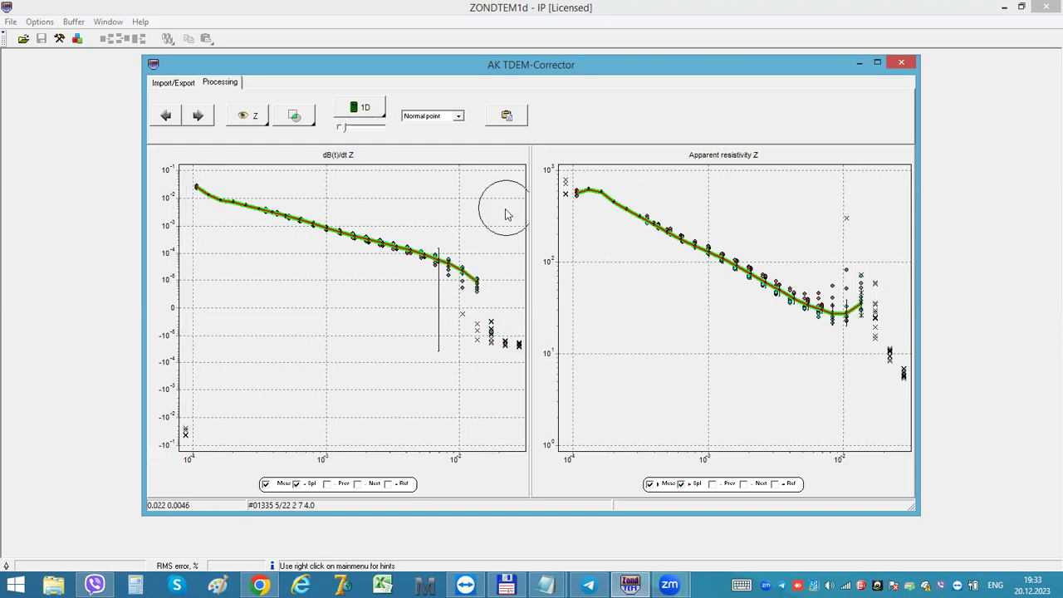
{"action": "right_click", "coordinate": [350, 112]}
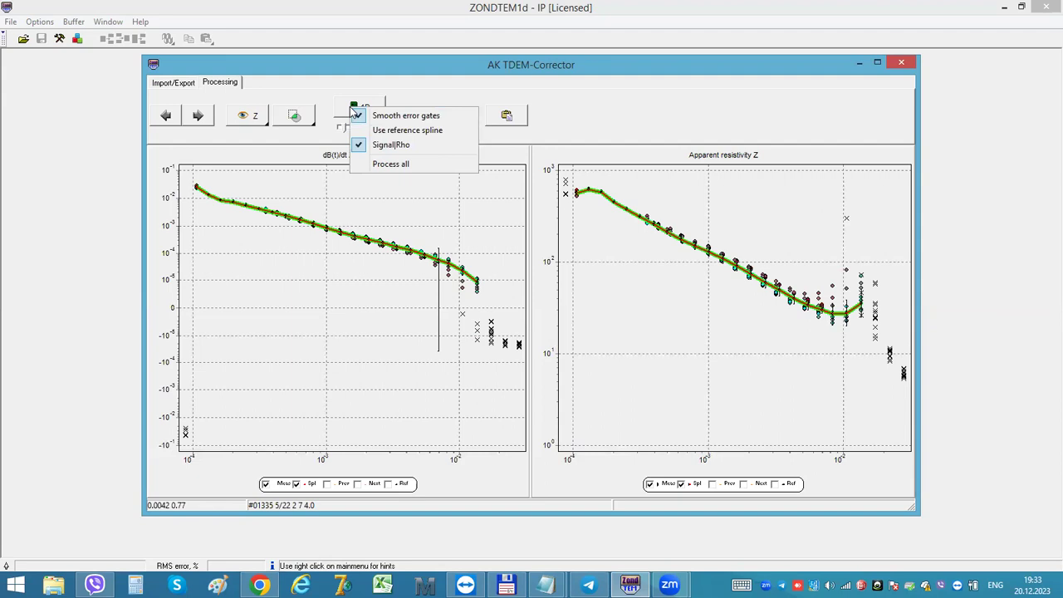
{"action": "left_click", "coordinate": [384, 90]}
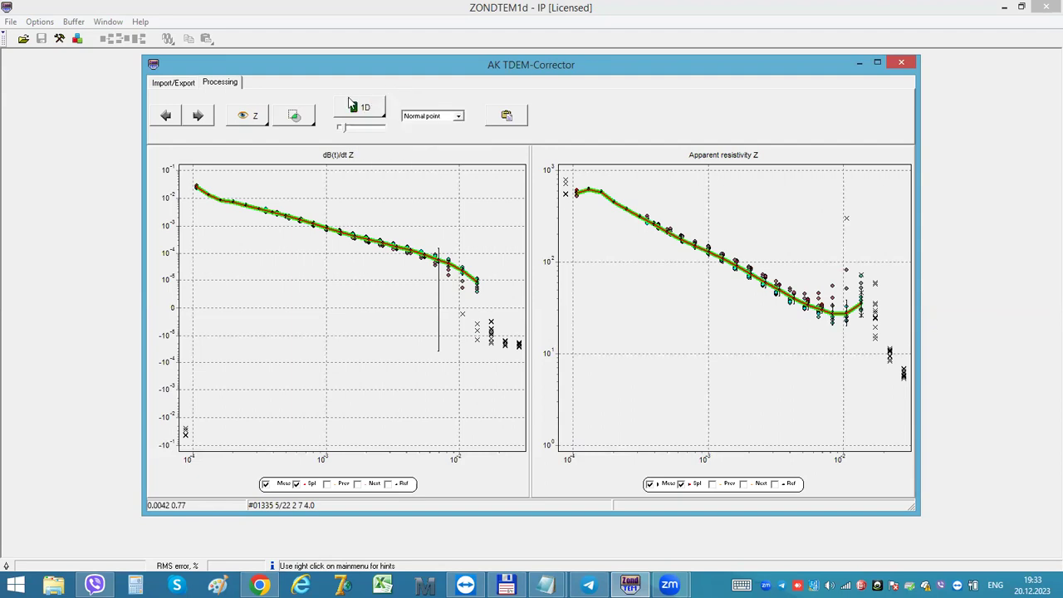
{"action": "left_click", "coordinate": [839, 278]}
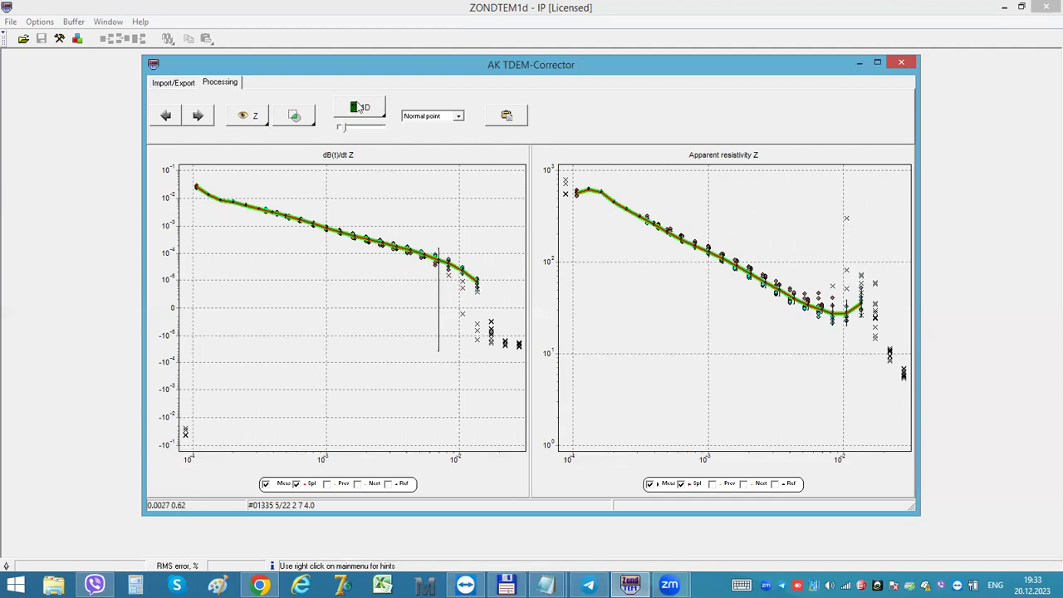
Step: Go to the sixth station (#01352), fit its 1D spline and run the spline processing on all stations
{"action": "left_click", "coordinate": [198, 117]}
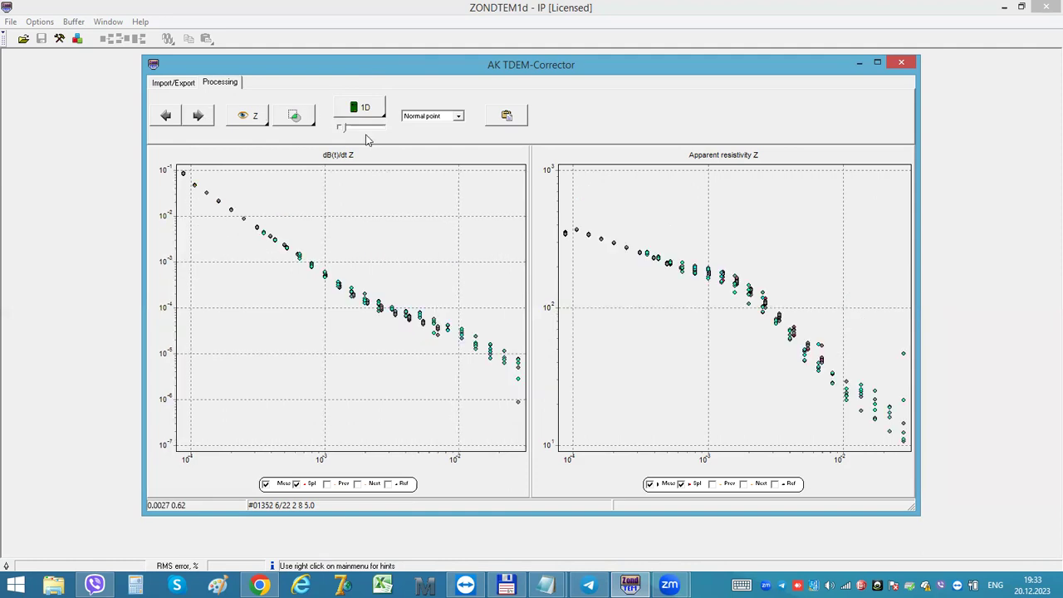
{"action": "left_click", "coordinate": [363, 107]}
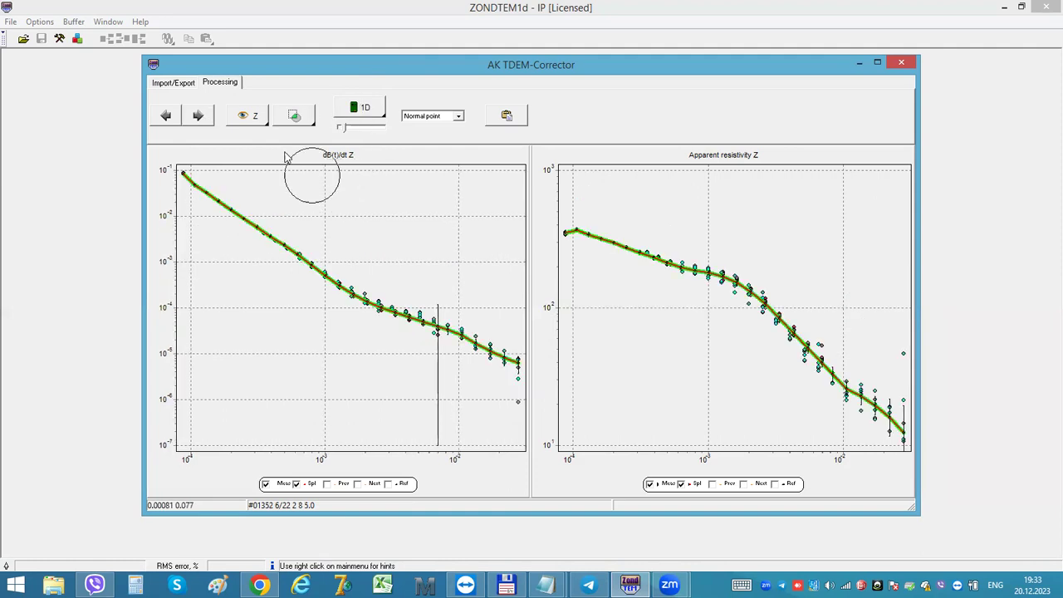
{"action": "right_click", "coordinate": [363, 109]}
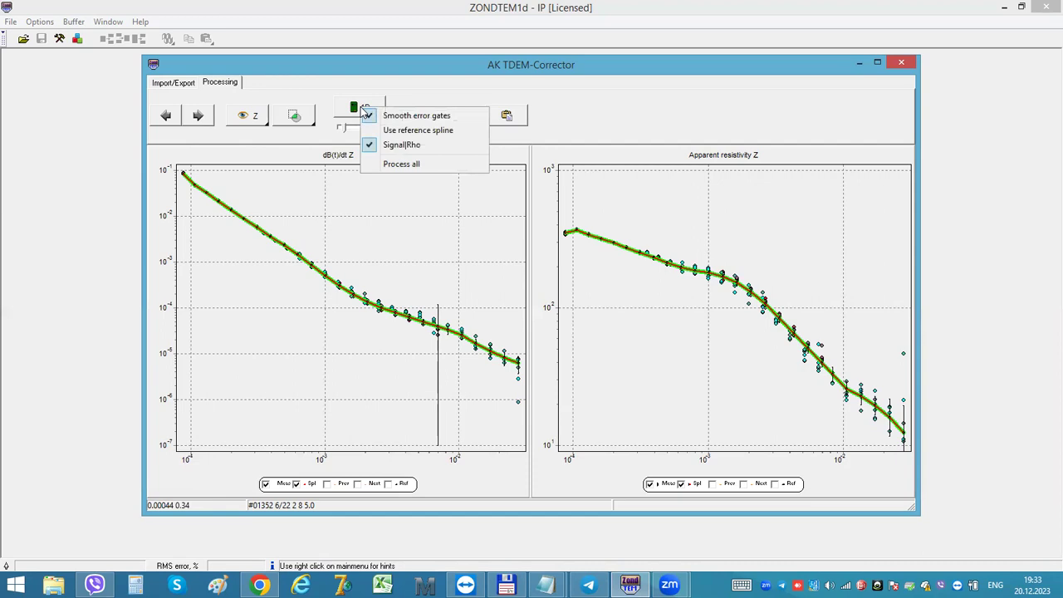
{"action": "left_click", "coordinate": [419, 164]}
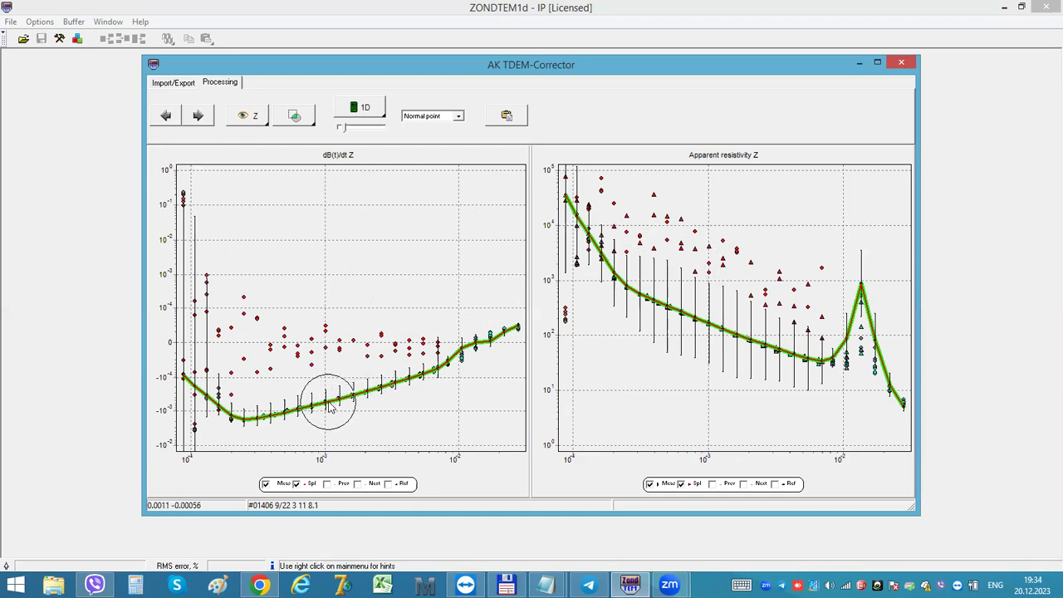
Step: For station #01406, exclude the scattered positive and near-zero outliers in the dB(t)/dt plot, increase the spline smoothing and refit the 1D spline
{"action": "mouse_move", "coordinate": [333, 379]}
{"action": "left_mouse_down"}
{"action": "mouse_move", "coordinate": [415, 340]}
{"action": "mouse_move", "coordinate": [352, 344]}
{"action": "mouse_move", "coordinate": [245, 326]}
{"action": "mouse_move", "coordinate": [209, 286]}
{"action": "mouse_move", "coordinate": [248, 195]}
{"action": "left_mouse_up"}
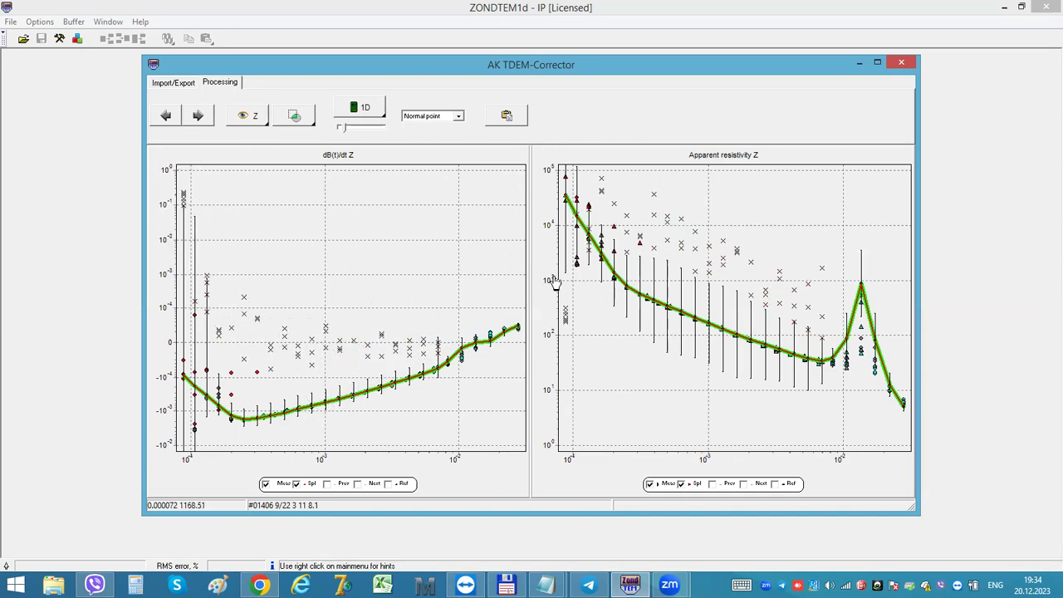
{"action": "left_click", "coordinate": [352, 114]}
{"action": "left_click", "coordinate": [358, 128]}
{"action": "left_click", "coordinate": [360, 105]}
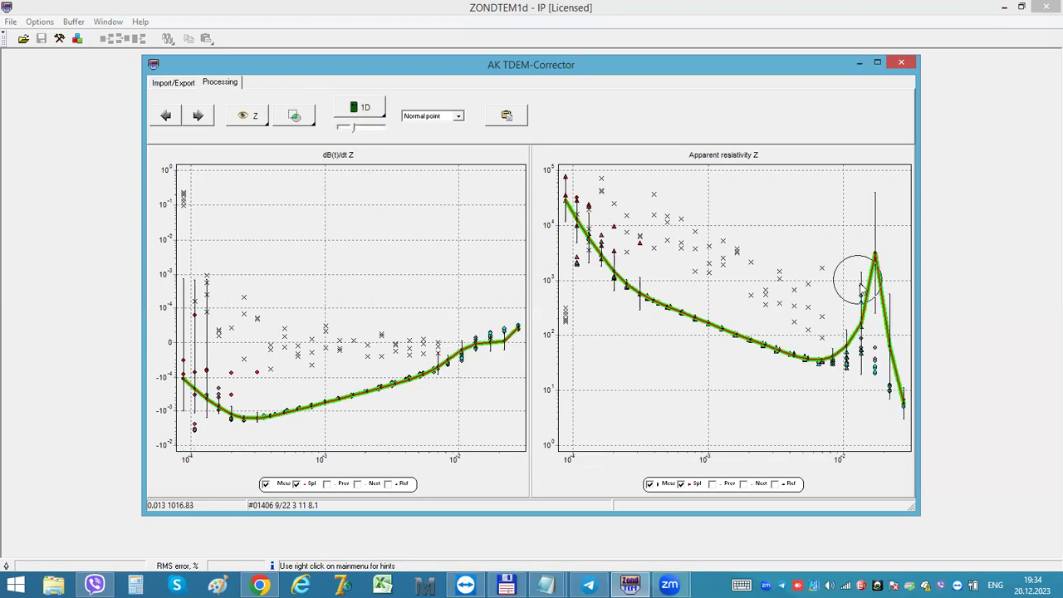
Step: Exclude station #01406's late-time points in both plots and stray early dB(t)/dt points, refitting the 1D spline after each cleanup
{"action": "left_click", "coordinate": [365, 112]}
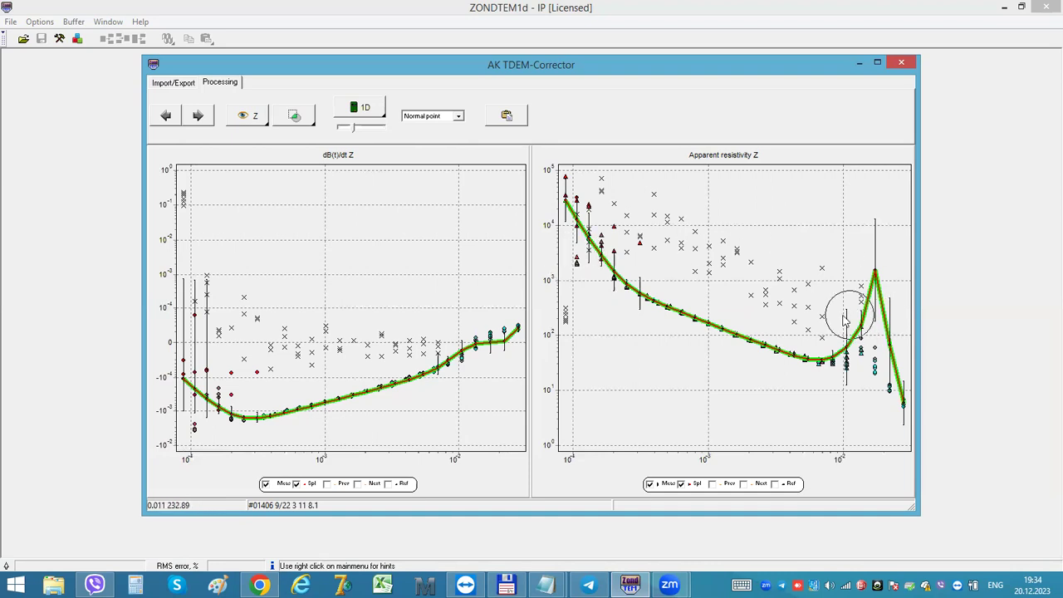
{"action": "left_click", "coordinate": [500, 324]}
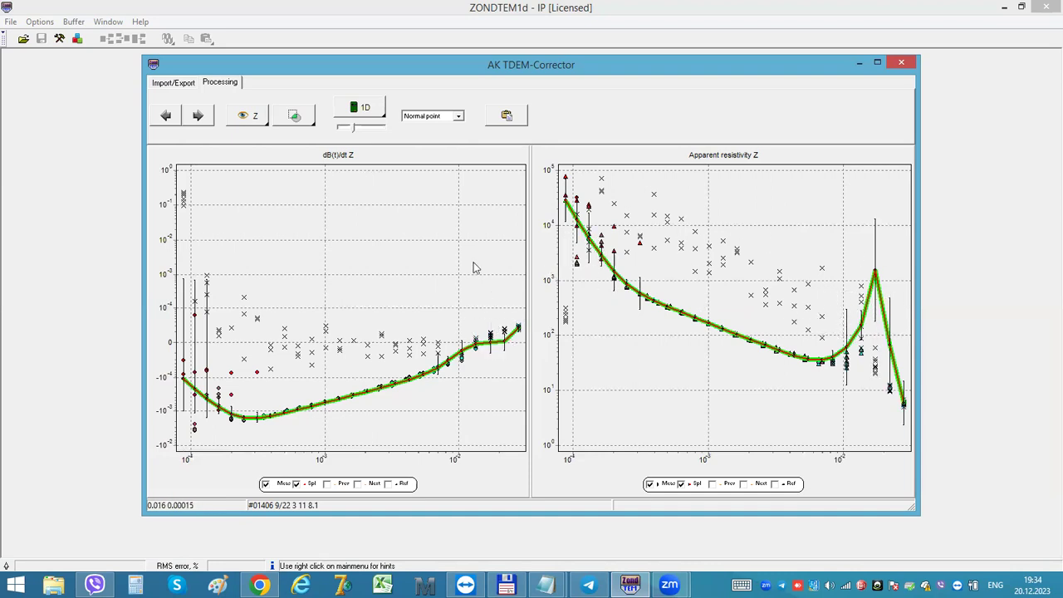
{"action": "left_click", "coordinate": [375, 112]}
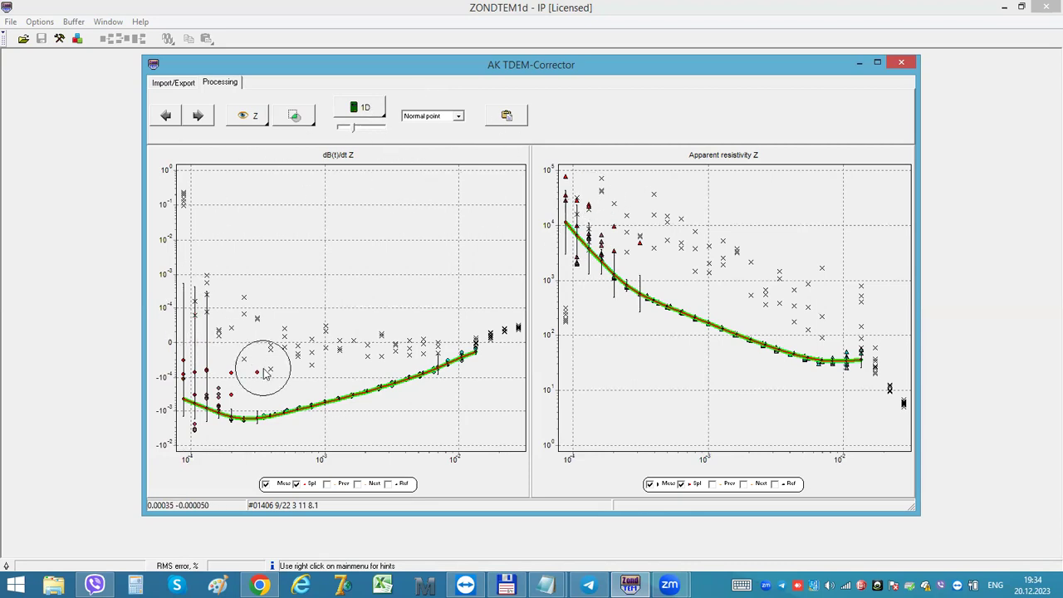
{"action": "left_click", "coordinate": [355, 108]}
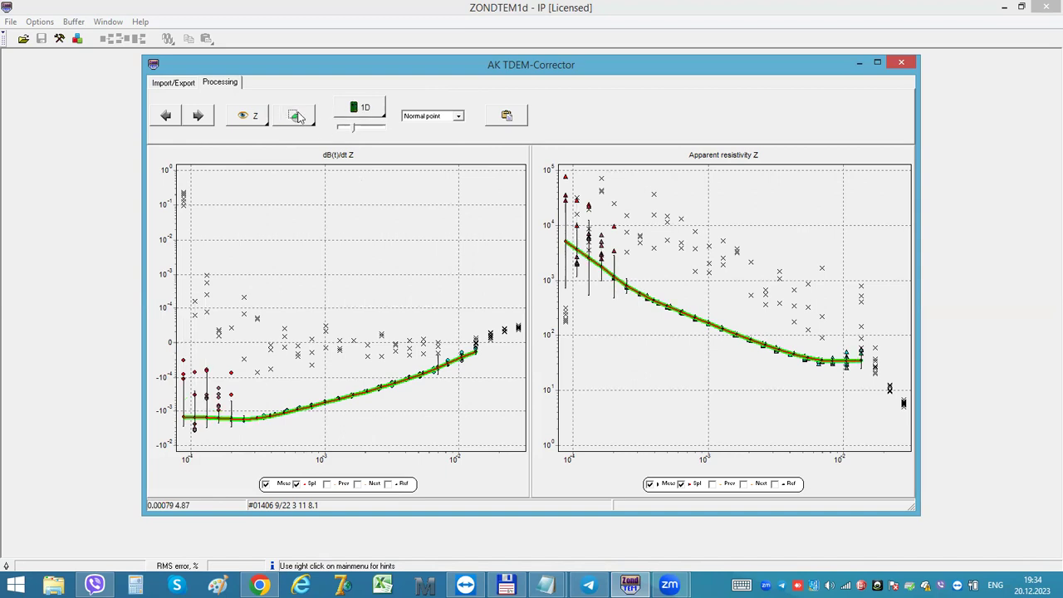
Step: Review the fitted splines of the following stations up to #01474, and return to station #01460
{"action": "left_click", "coordinate": [199, 117]}
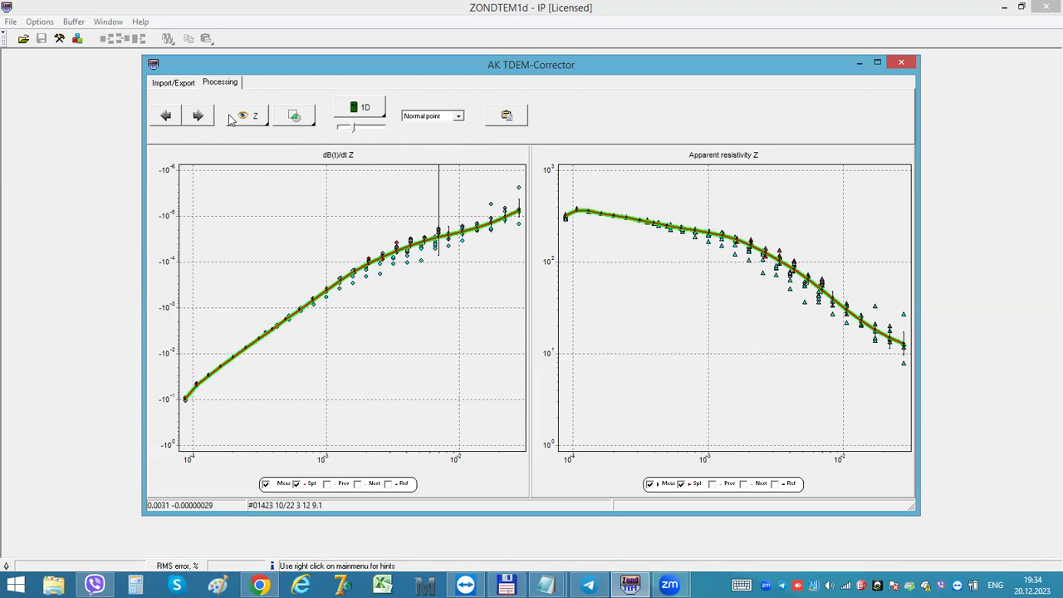
{"action": "left_click", "coordinate": [197, 117]}
{"action": "left_click", "coordinate": [198, 117]}
{"action": "left_click", "coordinate": [197, 117]}
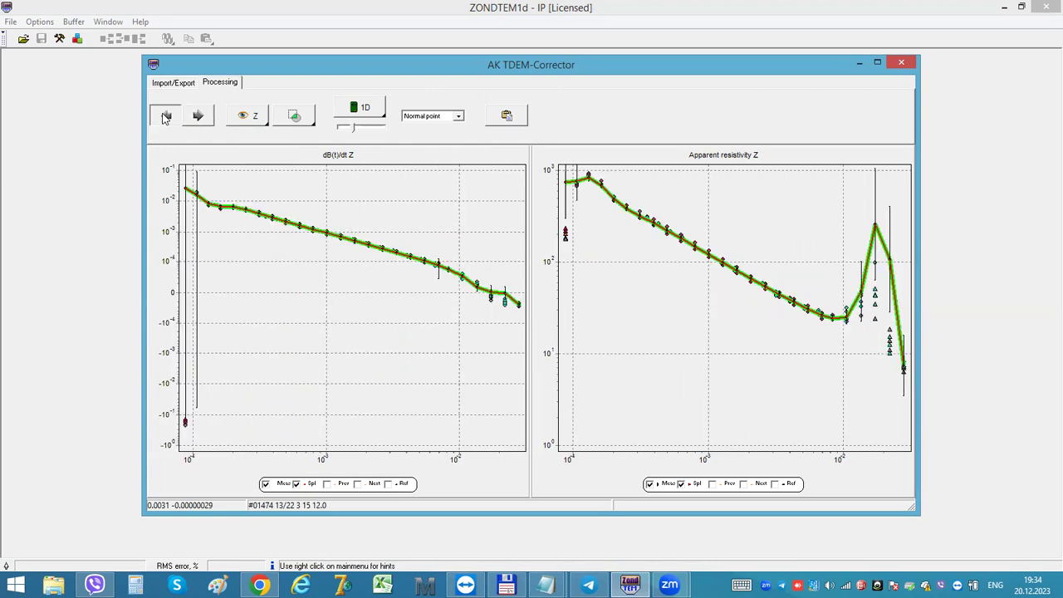
{"action": "left_click", "coordinate": [165, 116]}
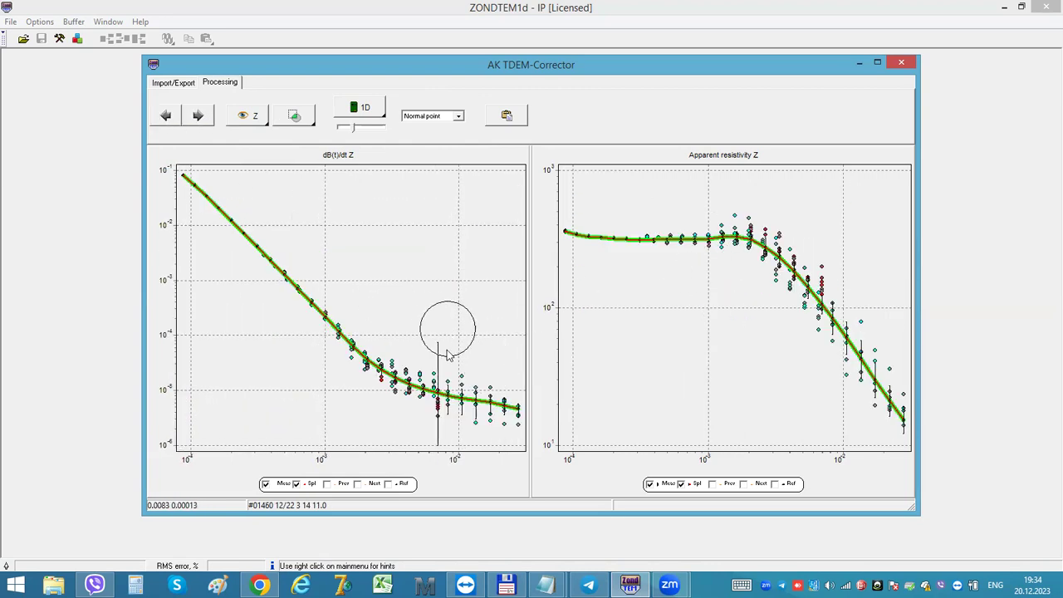
Step: Look over the spline processing options, the buffer options and the component display options for station #01460
{"action": "right_click", "coordinate": [357, 115]}
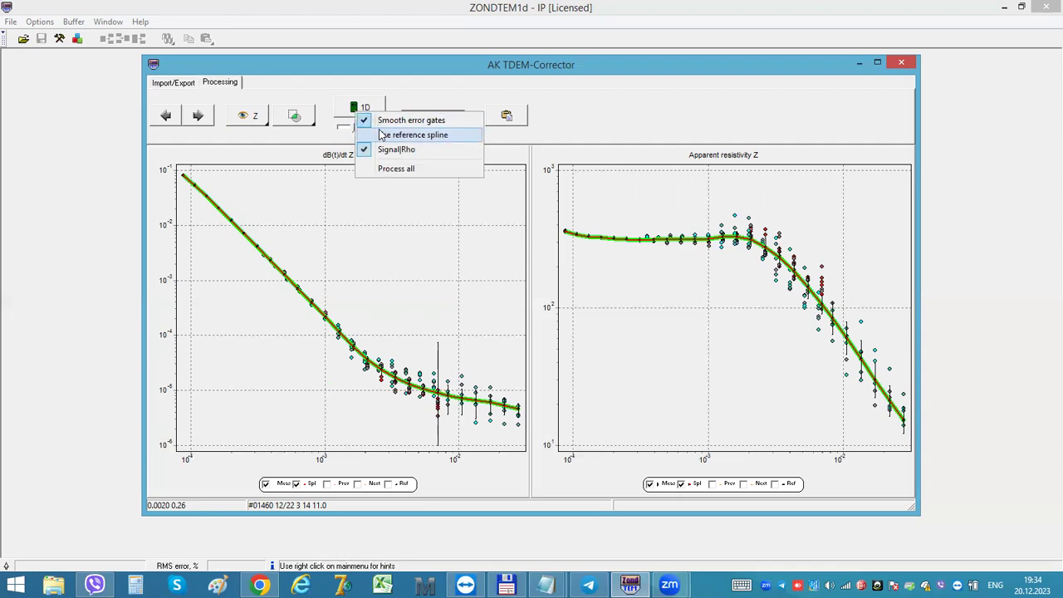
{"action": "left_click", "coordinate": [397, 92]}
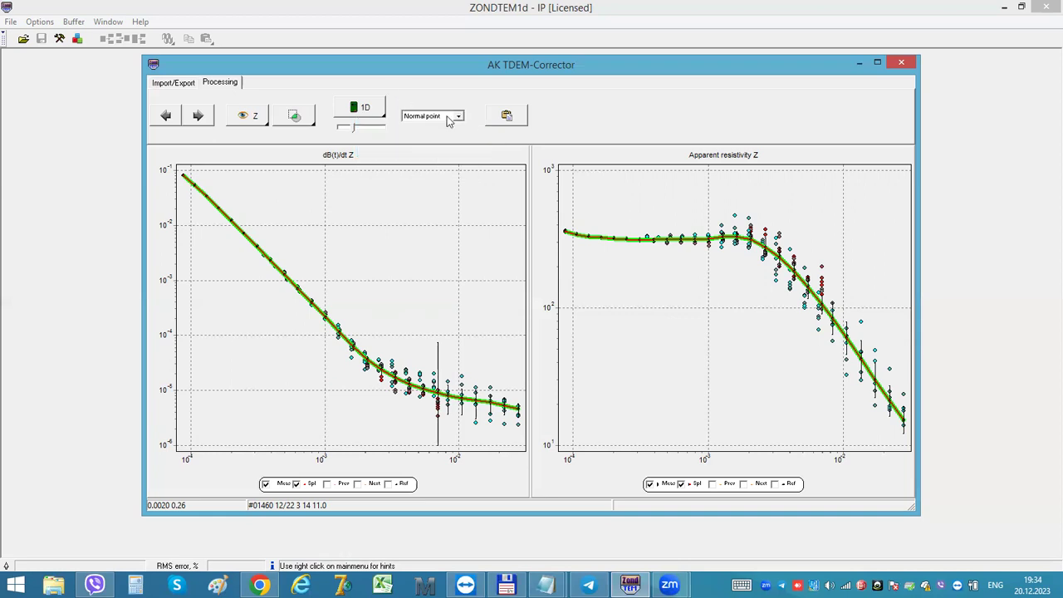
{"action": "left_click", "coordinate": [503, 117]}
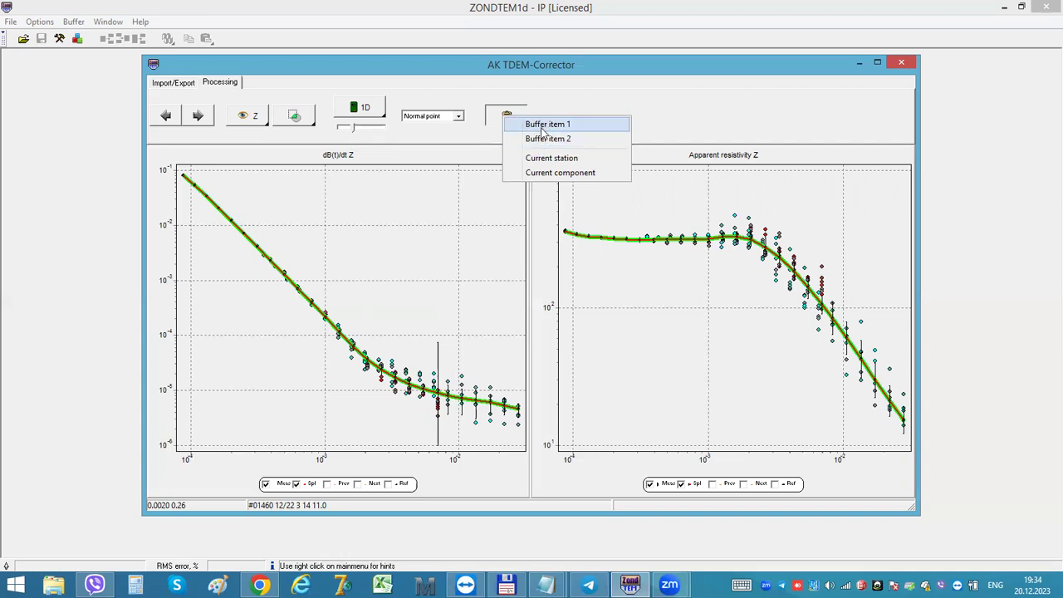
{"action": "left_click", "coordinate": [691, 117]}
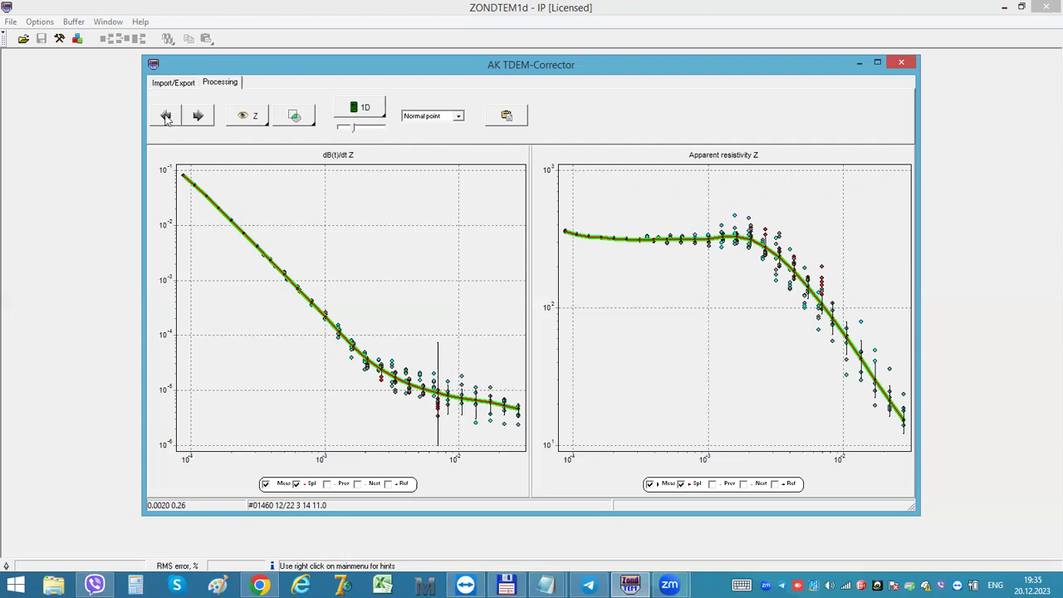
{"action": "right_click", "coordinate": [235, 115]}
{"action": "mouse_move", "coordinate": [265, 124]}
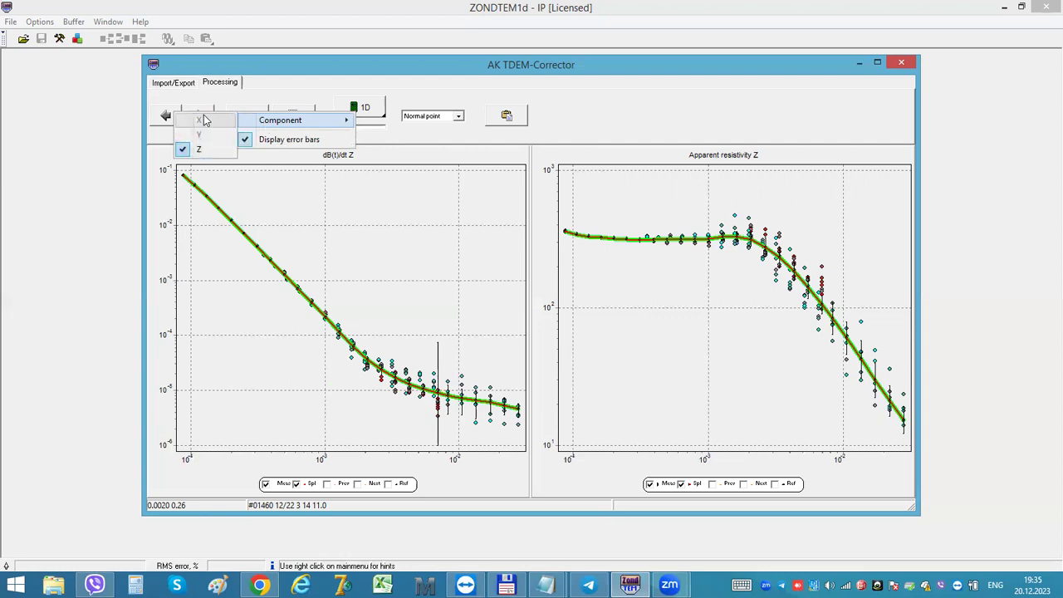
{"action": "left_click", "coordinate": [260, 84]}
Step: Label the stations on the import/export map with percentages and check which file types are offered for saving the data
{"action": "left_click", "coordinate": [174, 85]}
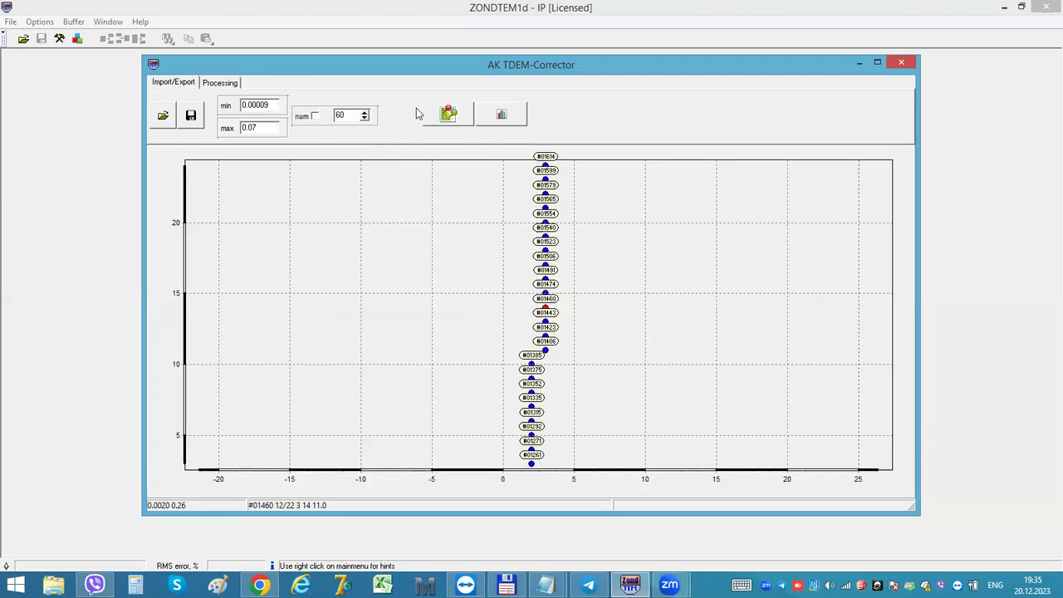
{"action": "left_click", "coordinate": [496, 119]}
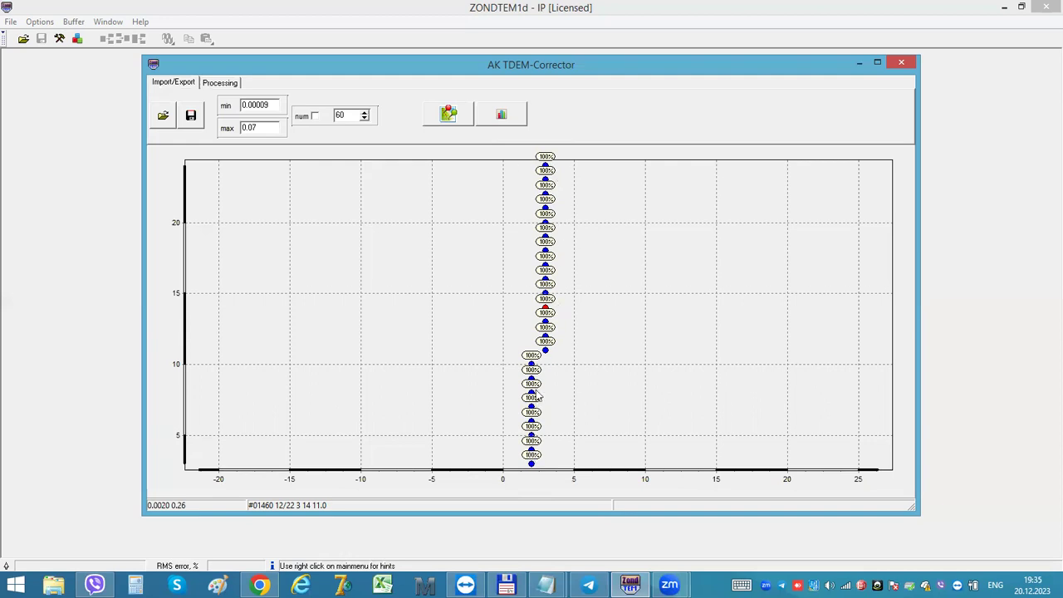
{"action": "left_click", "coordinate": [196, 121]}
{"action": "left_click", "coordinate": [283, 387]}
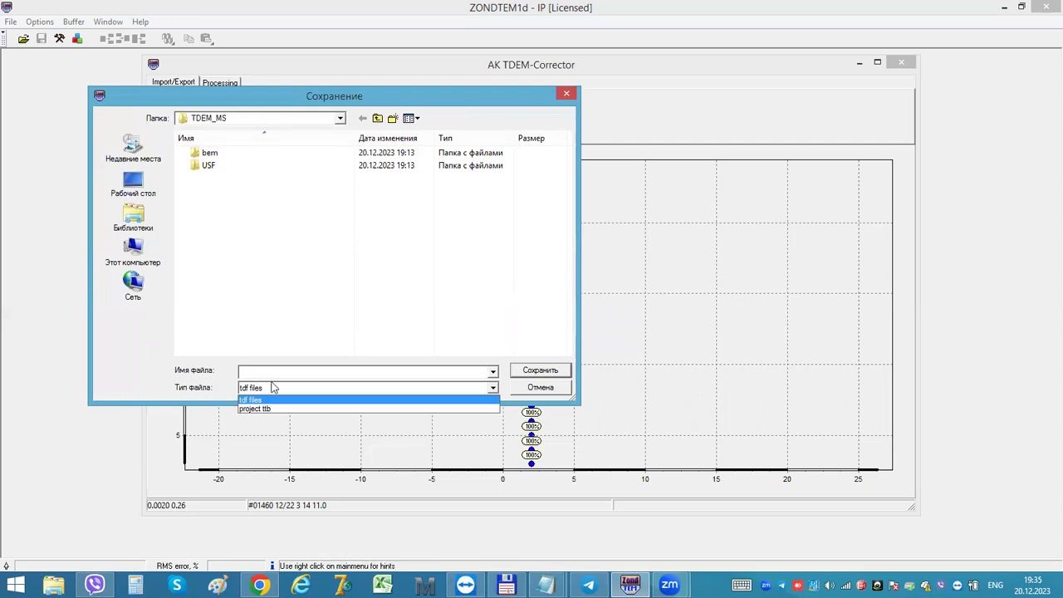
{"action": "left_click", "coordinate": [272, 387]}
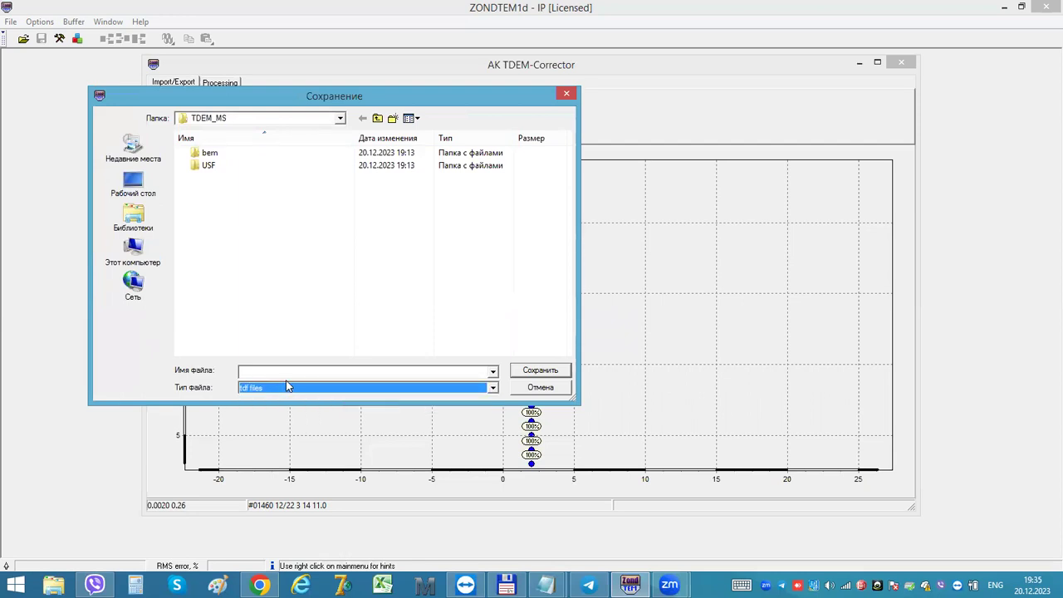
{"action": "left_click", "coordinate": [548, 390]}
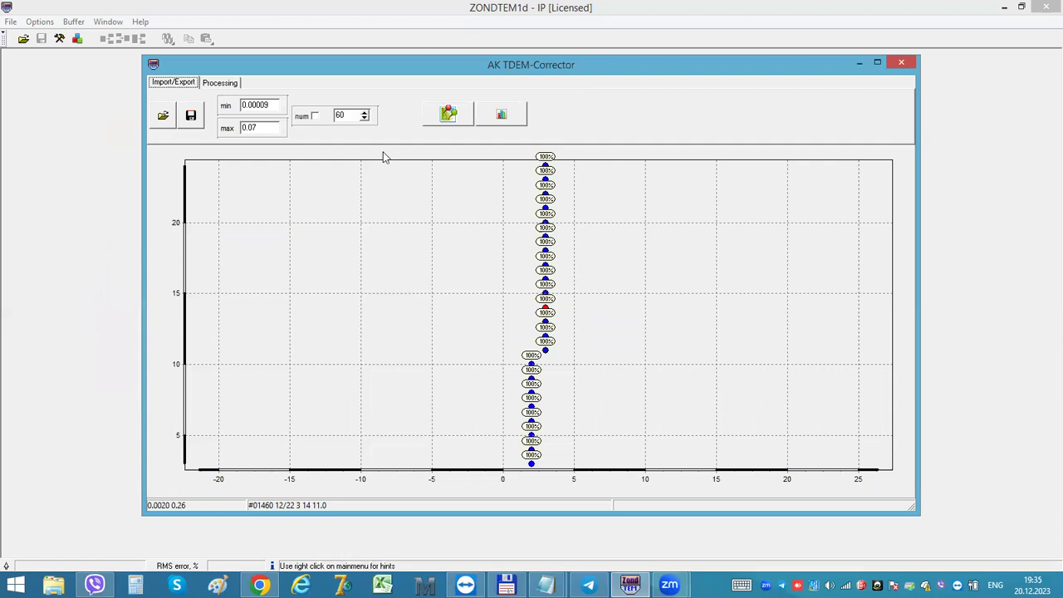
Step: Import all bem files from the bem folder, 2021_6A_0.bem through 2024_10A_510.bem
{"action": "left_click", "coordinate": [160, 125]}
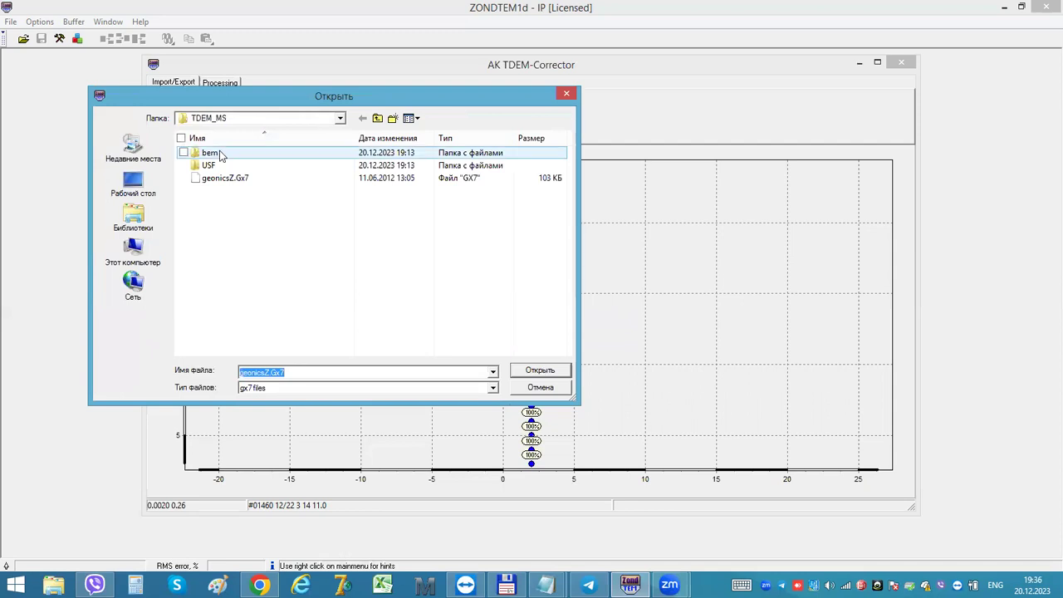
{"action": "double_click", "coordinate": [220, 155]}
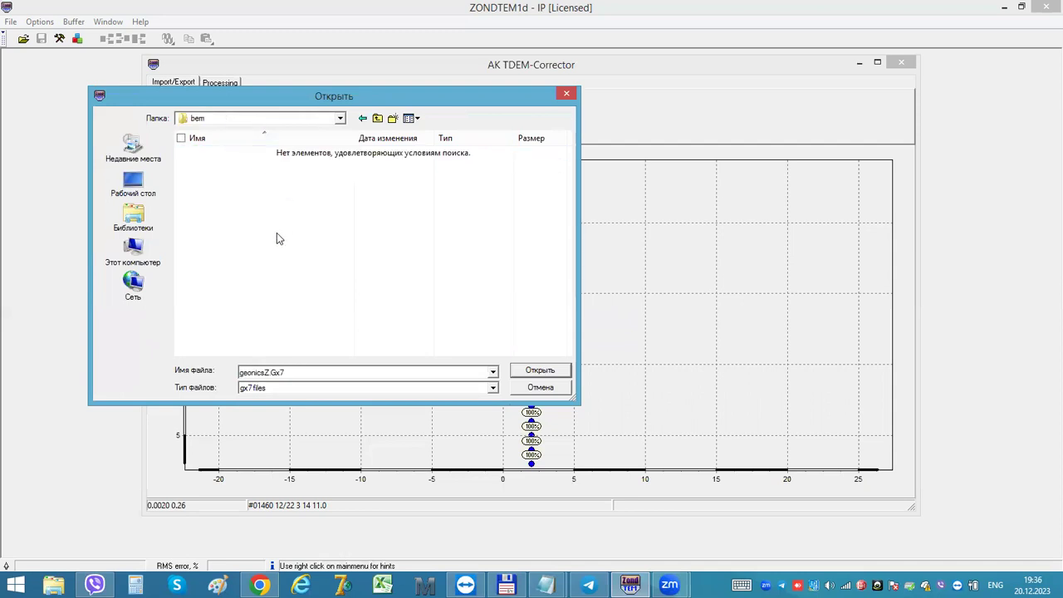
{"action": "left_click", "coordinate": [282, 390]}
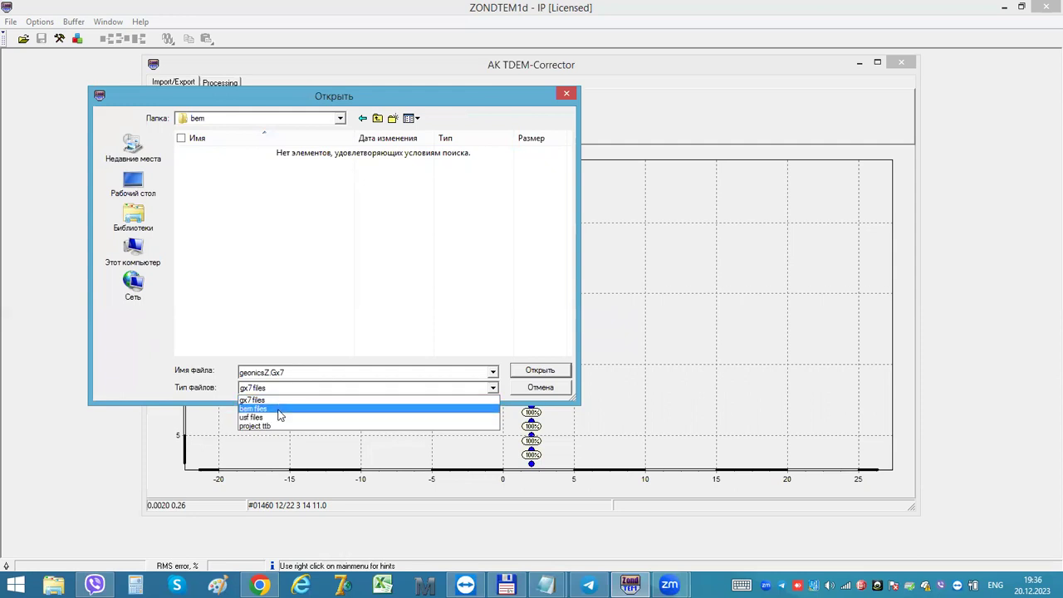
{"action": "left_click", "coordinate": [254, 399]}
{"action": "left_click", "coordinate": [231, 153]}
{"action": "scroll", "coordinate": [291, 249], "scroll_direction": "down", "scroll_amount": 5}
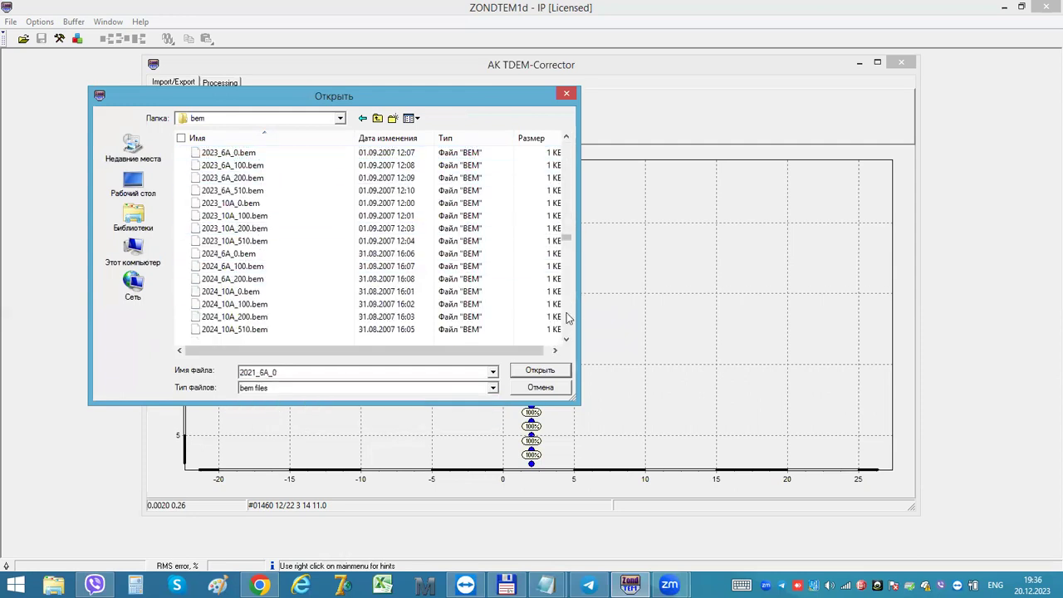
{"action": "left_click", "coordinate": [344, 330], "text": "shift"}
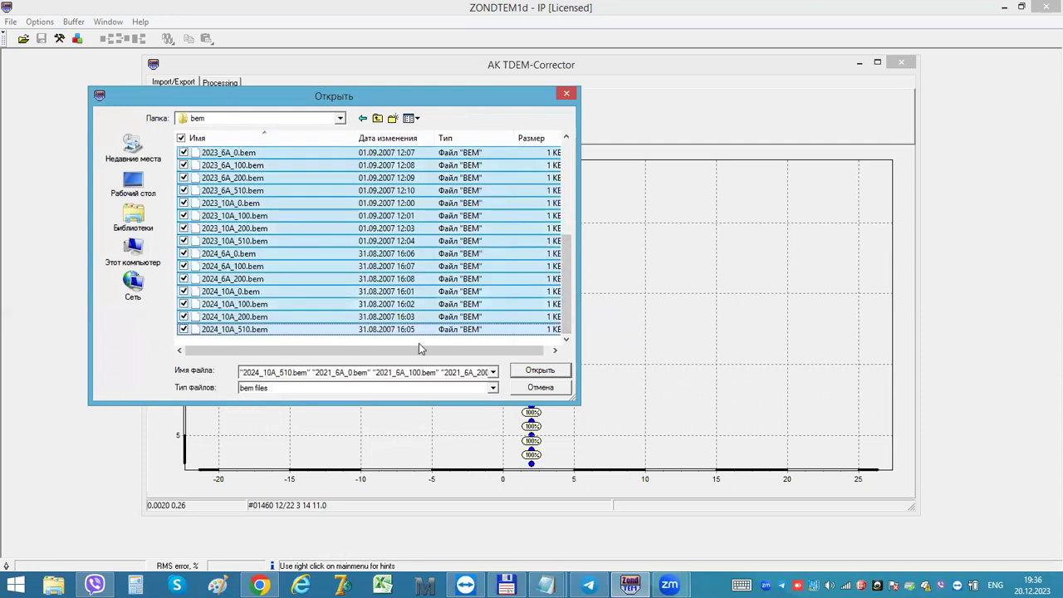
{"action": "left_click", "coordinate": [540, 371]}
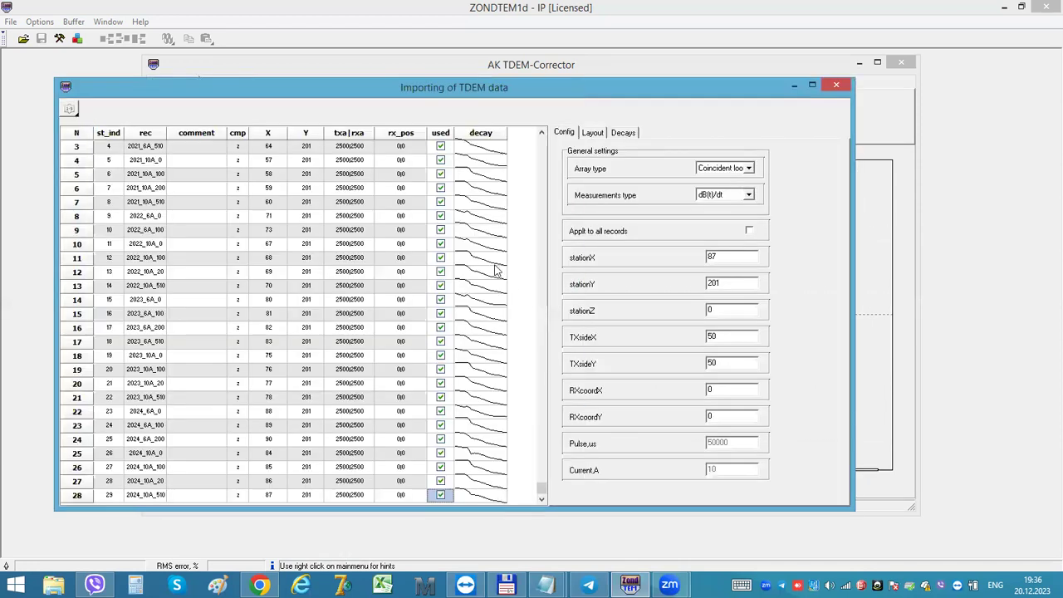
Step: Group records 2021_6A_0 through 2021_10A_510 into station 1 and records 2022_6A_0 through 2023_10A_510 into station 2
{"action": "left_click", "coordinate": [479, 192]}
{"action": "scroll", "coordinate": [480, 191], "scroll_direction": "down", "scroll_amount": 7}
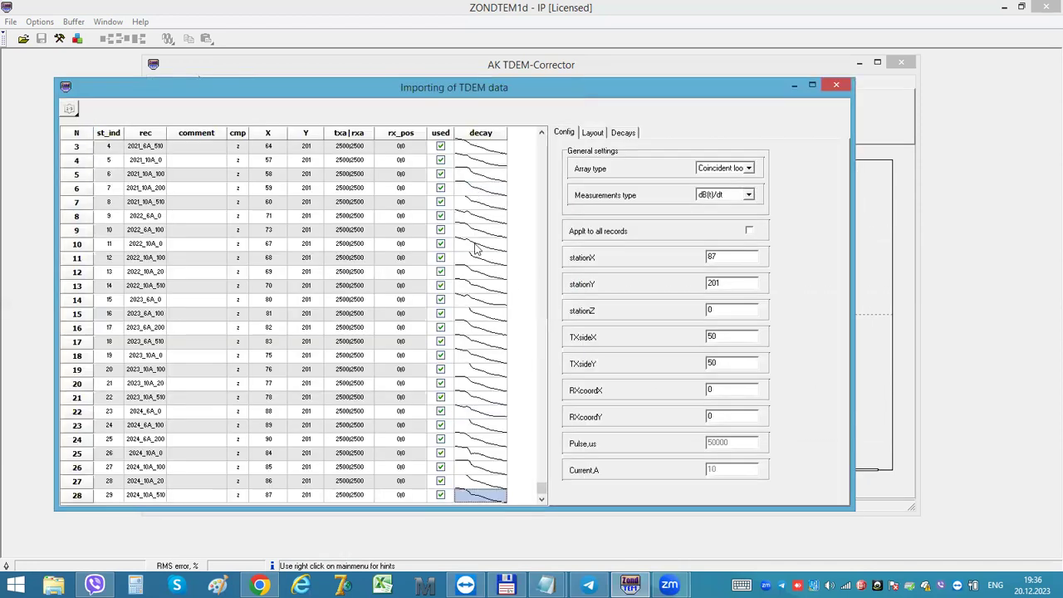
{"action": "scroll", "coordinate": [476, 251], "scroll_direction": "up", "scroll_amount": 9}
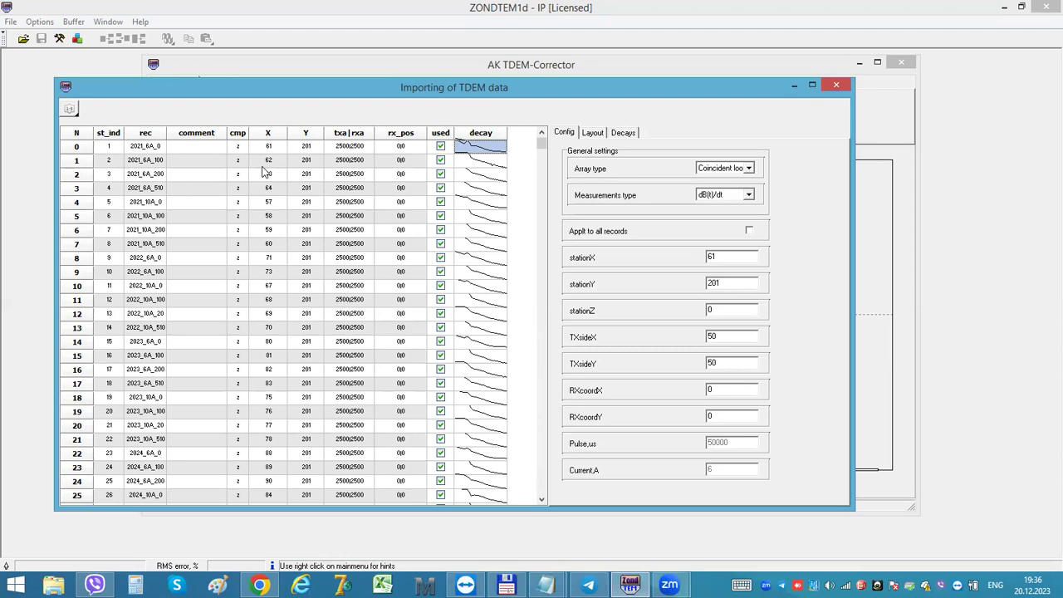
{"action": "left_click", "coordinate": [146, 149]}
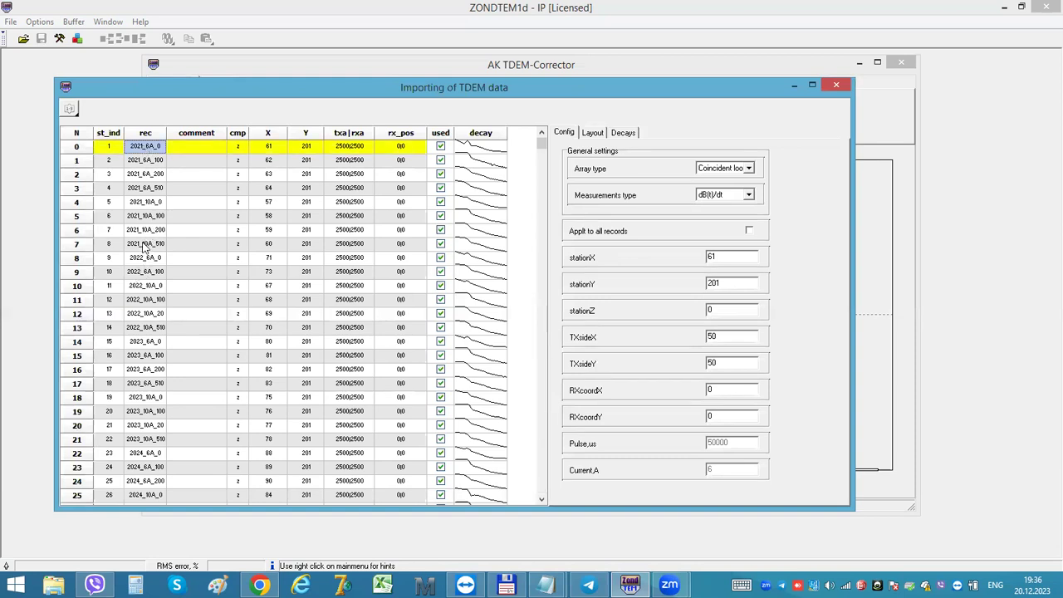
{"action": "left_click", "coordinate": [144, 244], "text": "shift"}
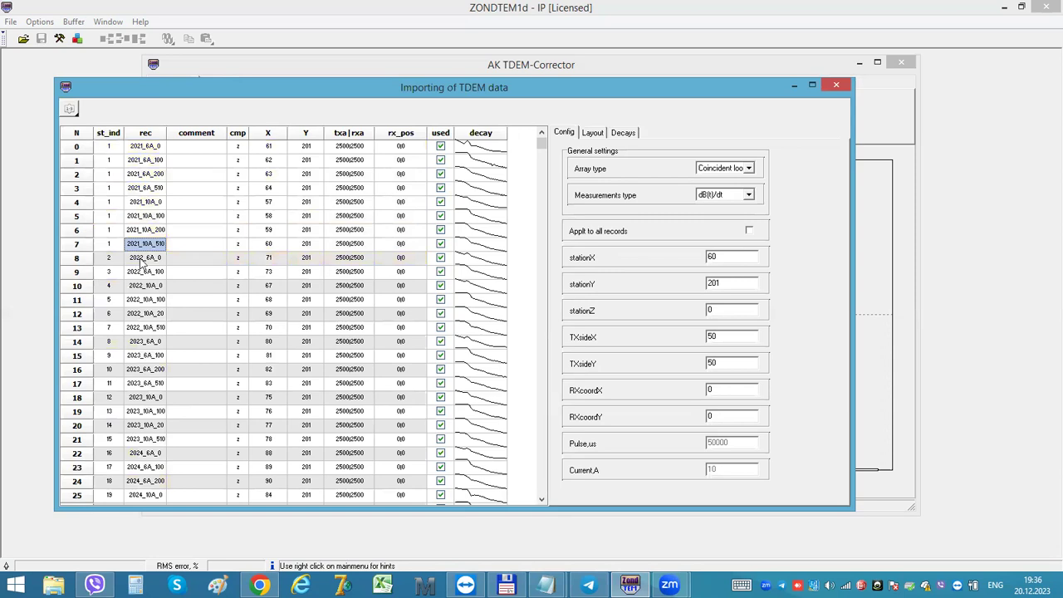
{"action": "left_click", "coordinate": [142, 259]}
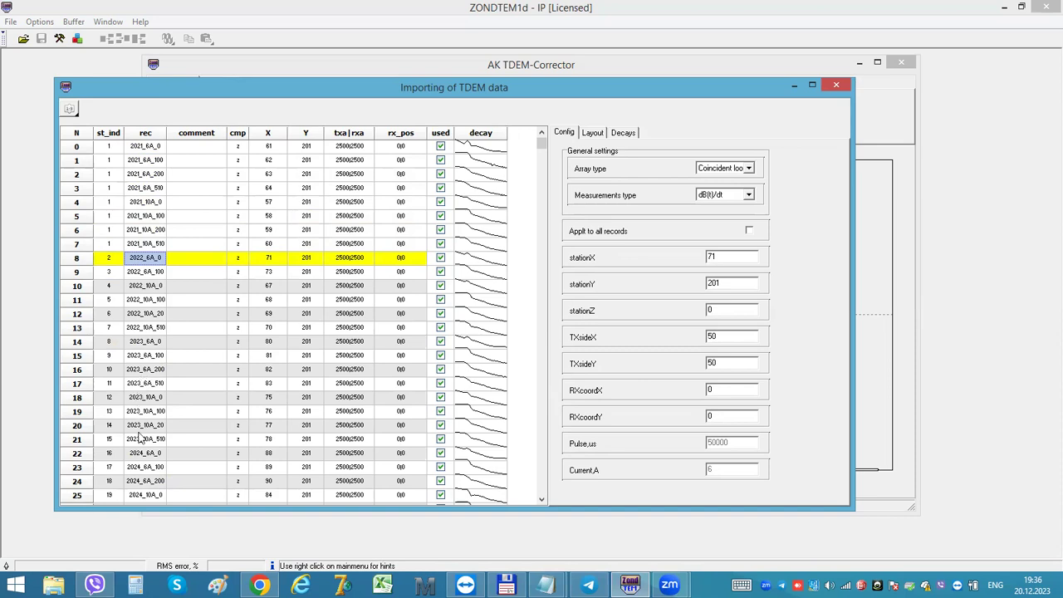
{"action": "left_click", "coordinate": [145, 440], "text": "shift"}
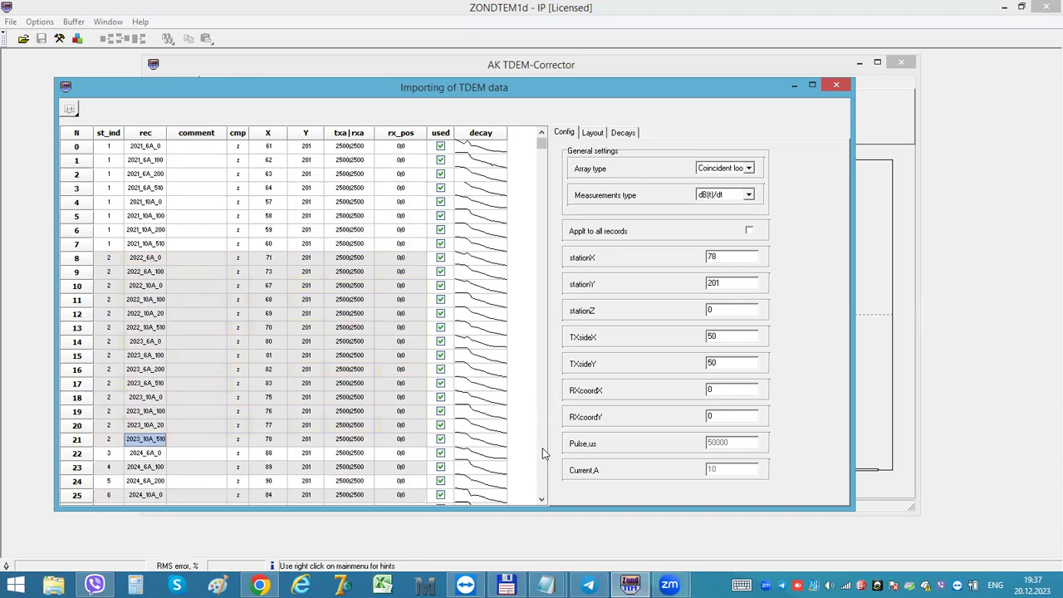
Step: Group records 2024_6A_0 through 2024_10A_510 into station 3
{"action": "left_click", "coordinate": [541, 498]}
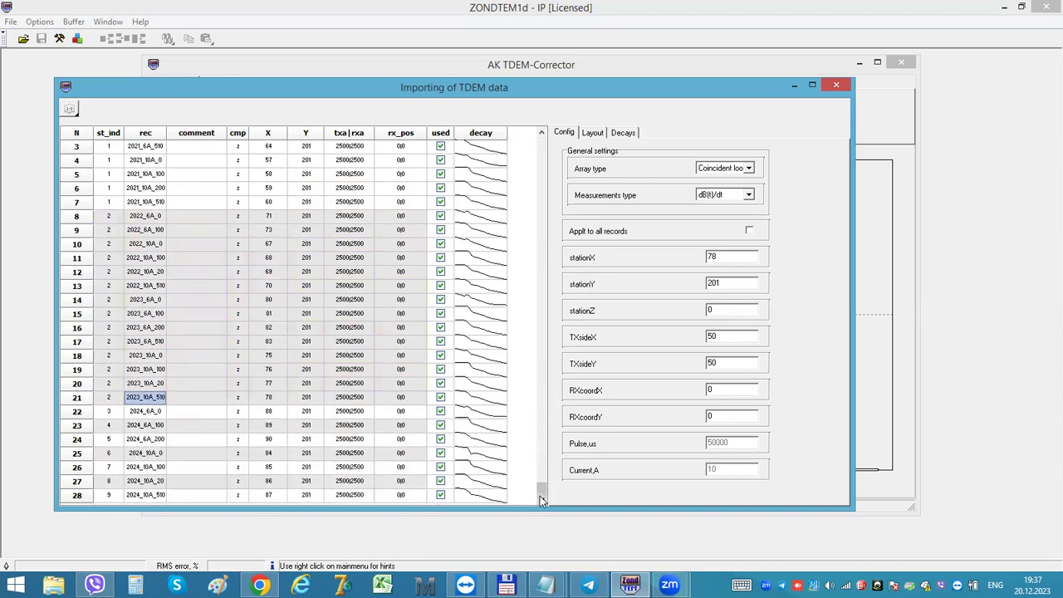
{"action": "left_click", "coordinate": [143, 413]}
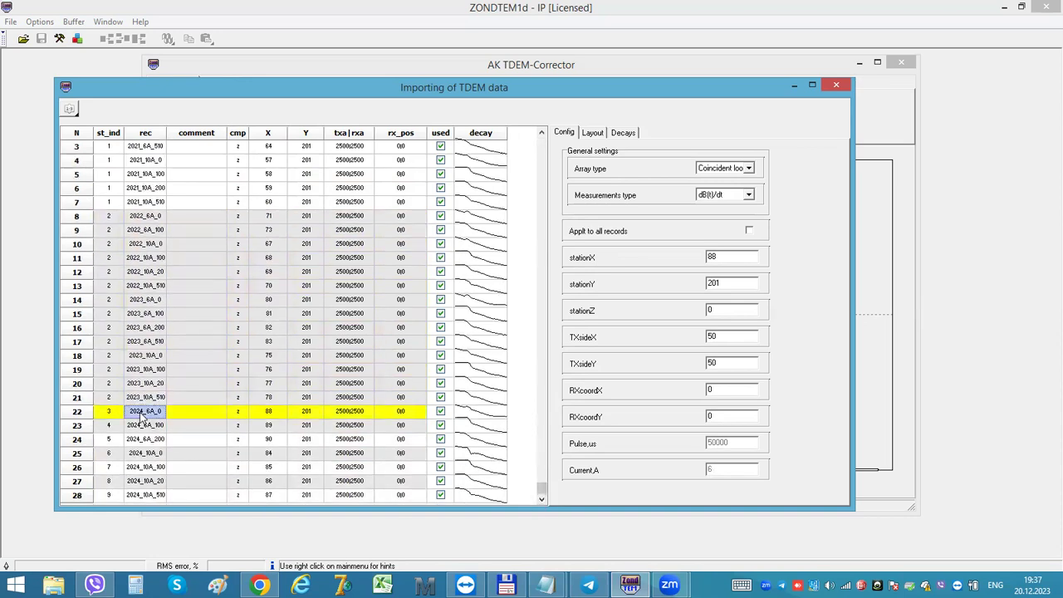
{"action": "left_click", "coordinate": [146, 496], "text": "shift"}
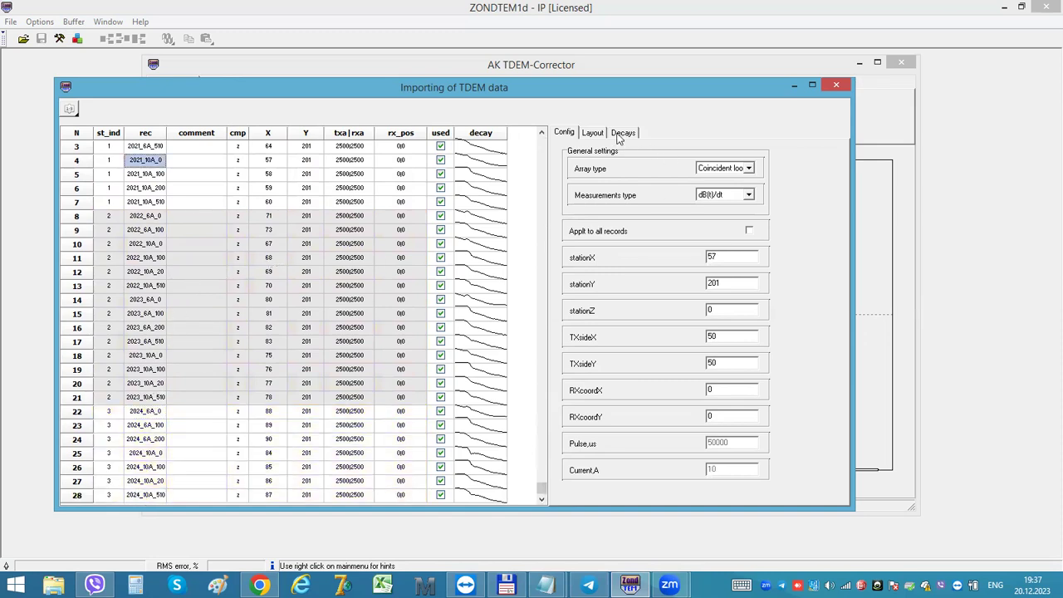
Step: Examine the decay plots of records from stations 1, 2 and 3 and compare their curves
{"action": "left_click", "coordinate": [592, 133]}
{"action": "left_click", "coordinate": [622, 132]}
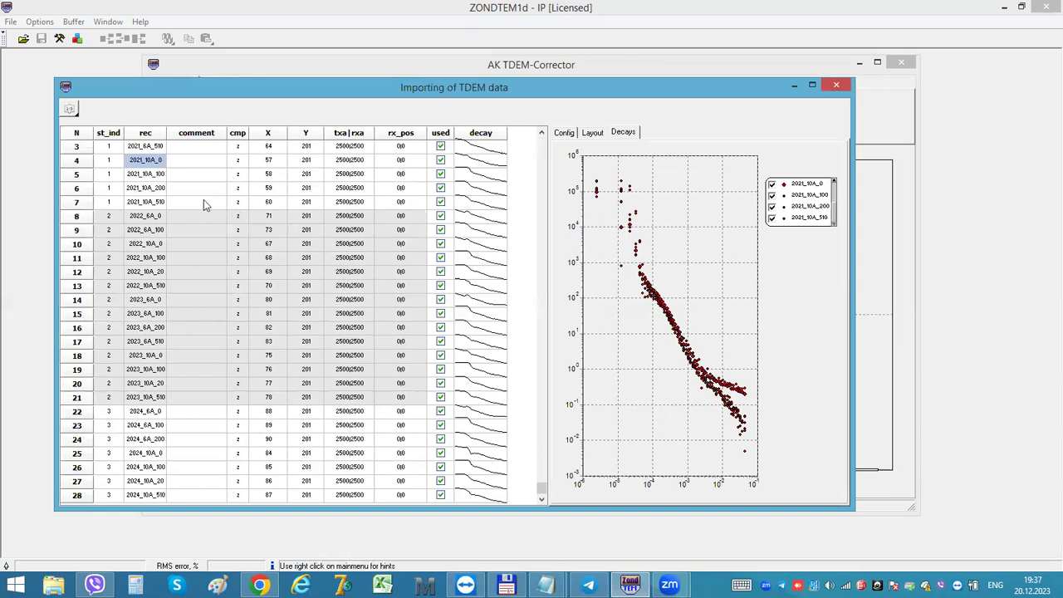
{"action": "left_click", "coordinate": [148, 173]}
{"action": "left_click", "coordinate": [152, 258]}
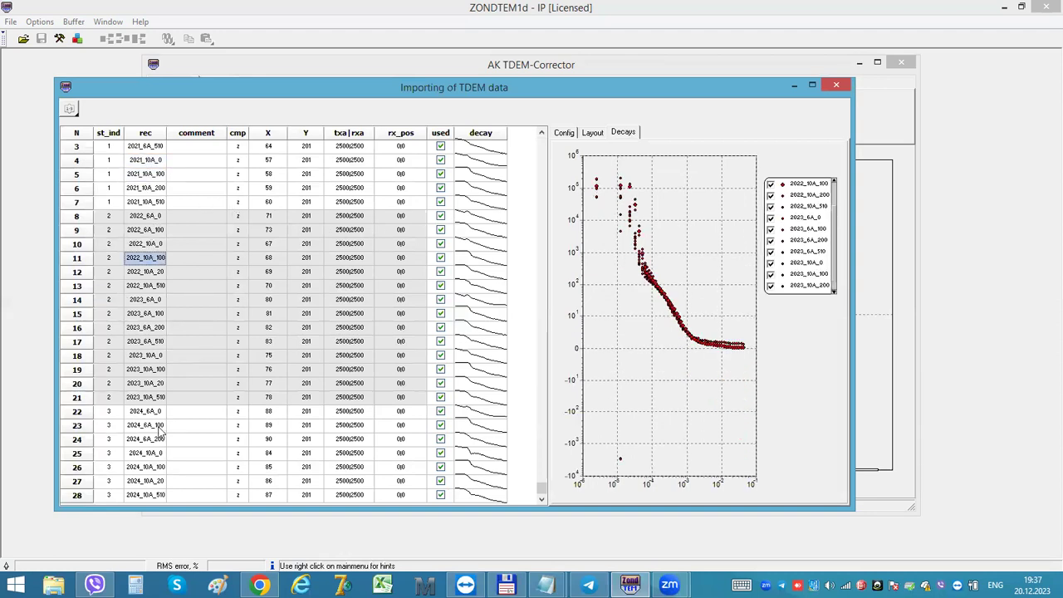
{"action": "left_click", "coordinate": [150, 453]}
{"action": "left_click", "coordinate": [161, 342]}
{"action": "left_click", "coordinate": [156, 190]}
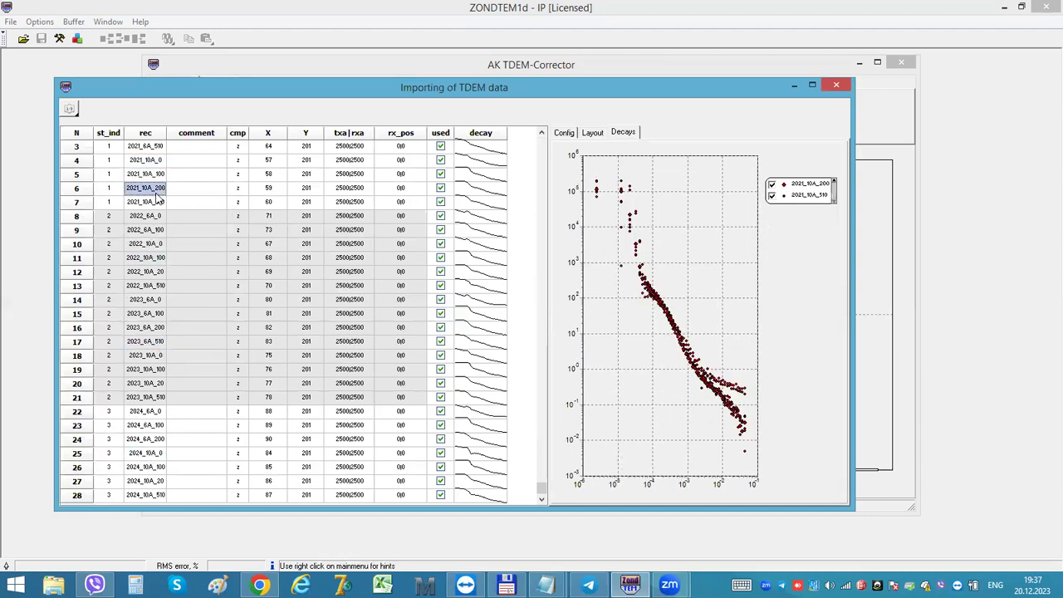
{"action": "left_click", "coordinate": [171, 308]}
{"action": "left_click", "coordinate": [164, 187]}
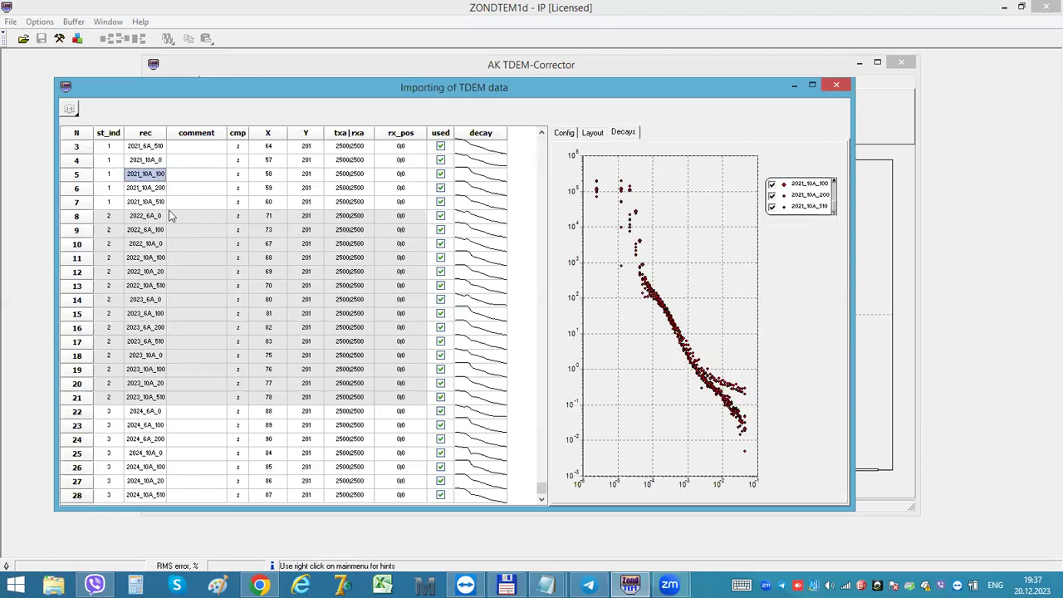
{"action": "left_click", "coordinate": [174, 286]}
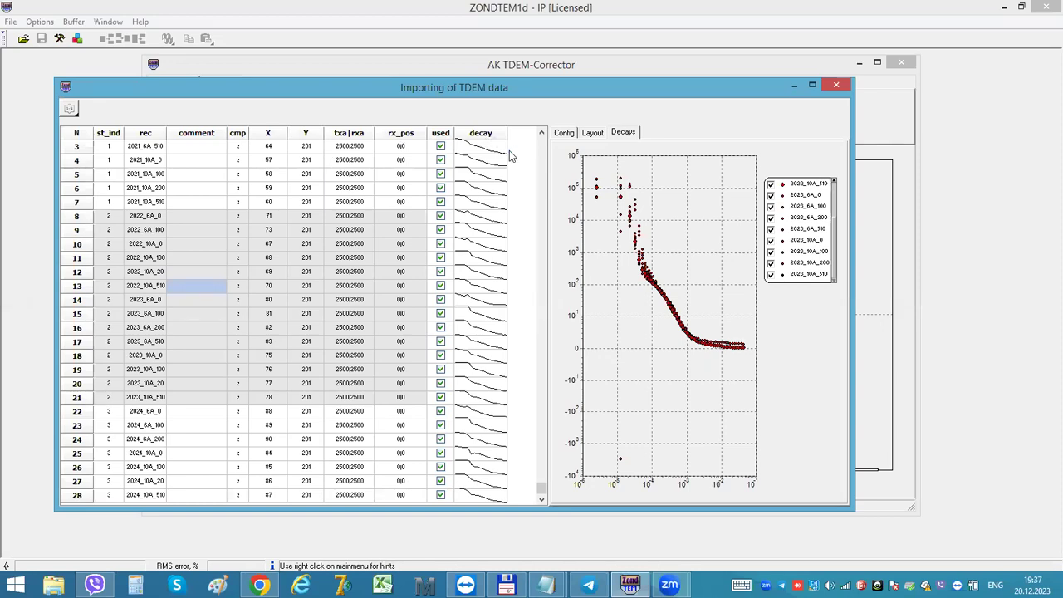
Step: Finish the data import and display the first station's dB(t)/dt and apparent resistivity curves for processing
{"action": "left_click", "coordinate": [837, 87]}
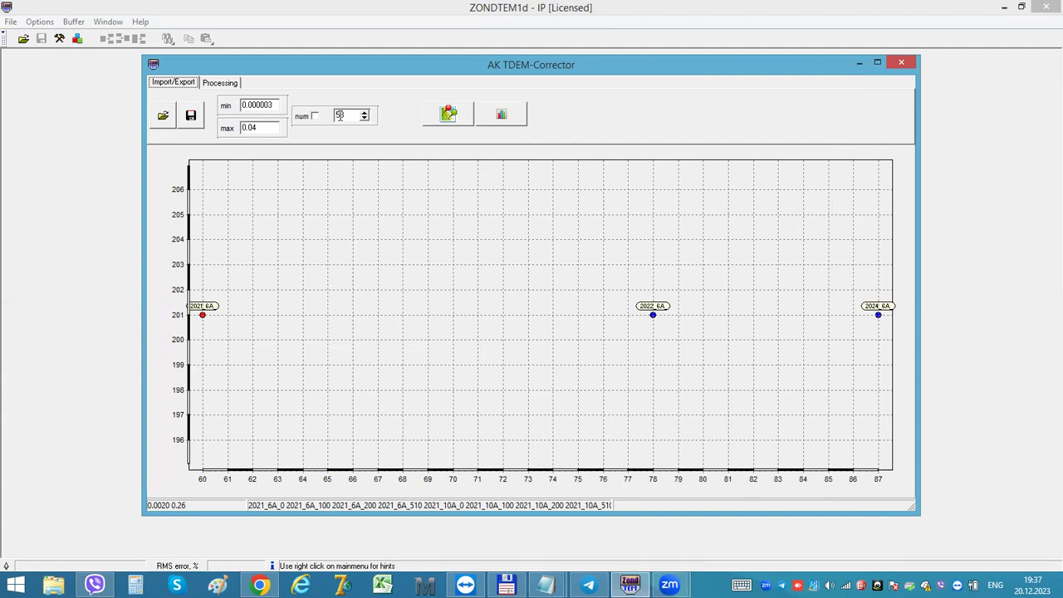
{"action": "type", "text": "3"}
{"action": "left_click", "coordinate": [221, 84]}
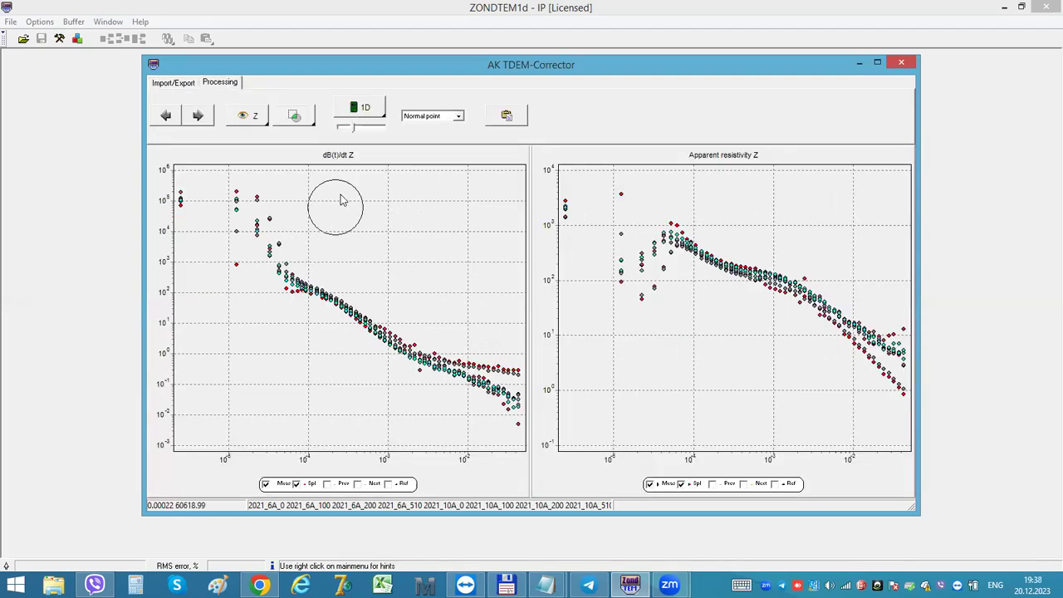
Step: Exclude the two whole stacks that drop below the other curves at late times in station 1's apparent resistivity plot
{"action": "left_click", "coordinate": [702, 275]}
{"action": "left_click", "coordinate": [848, 392]}
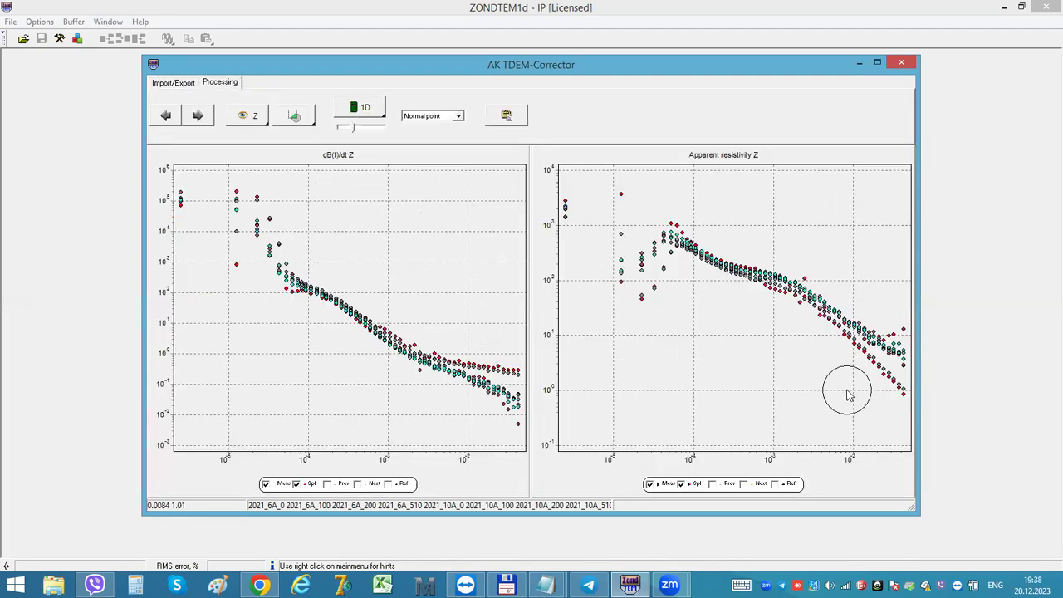
{"action": "left_click", "coordinate": [850, 389]}
{"action": "left_click", "coordinate": [875, 367]}
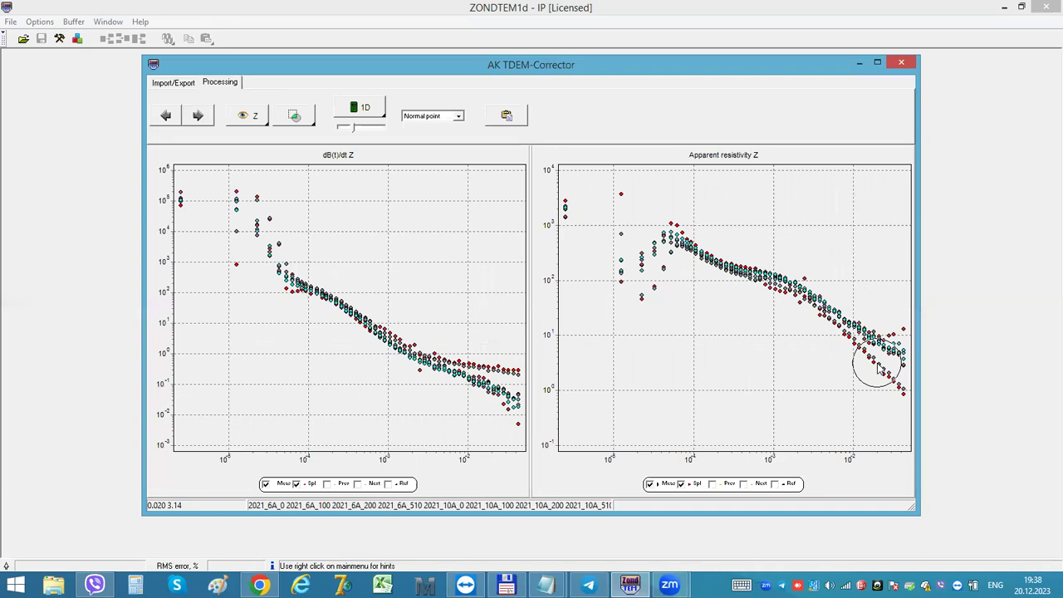
{"action": "right_click", "coordinate": [880, 370]}
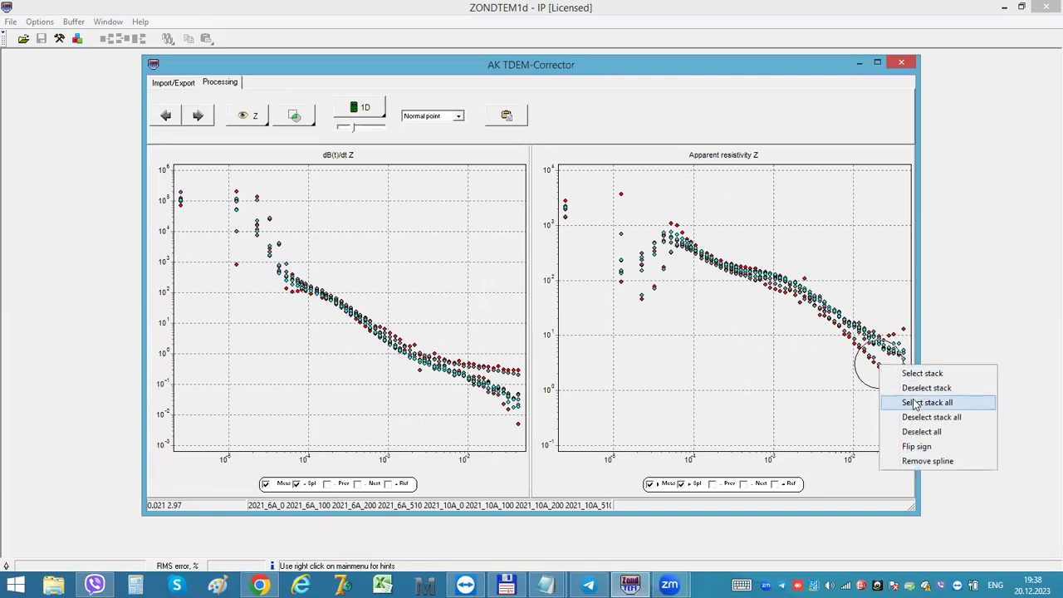
{"action": "left_click", "coordinate": [920, 375]}
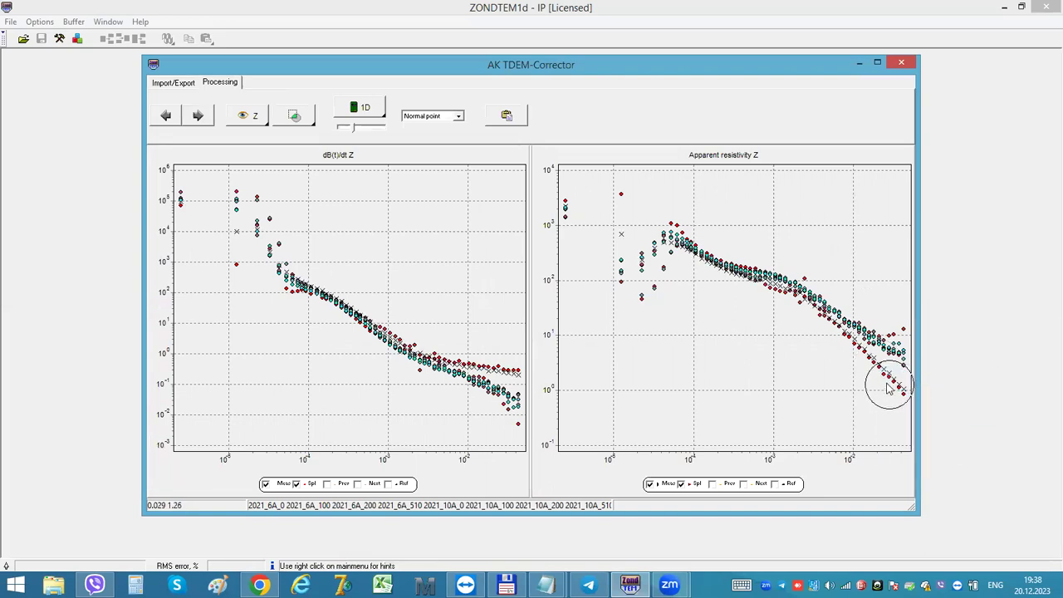
{"action": "right_click", "coordinate": [879, 369]}
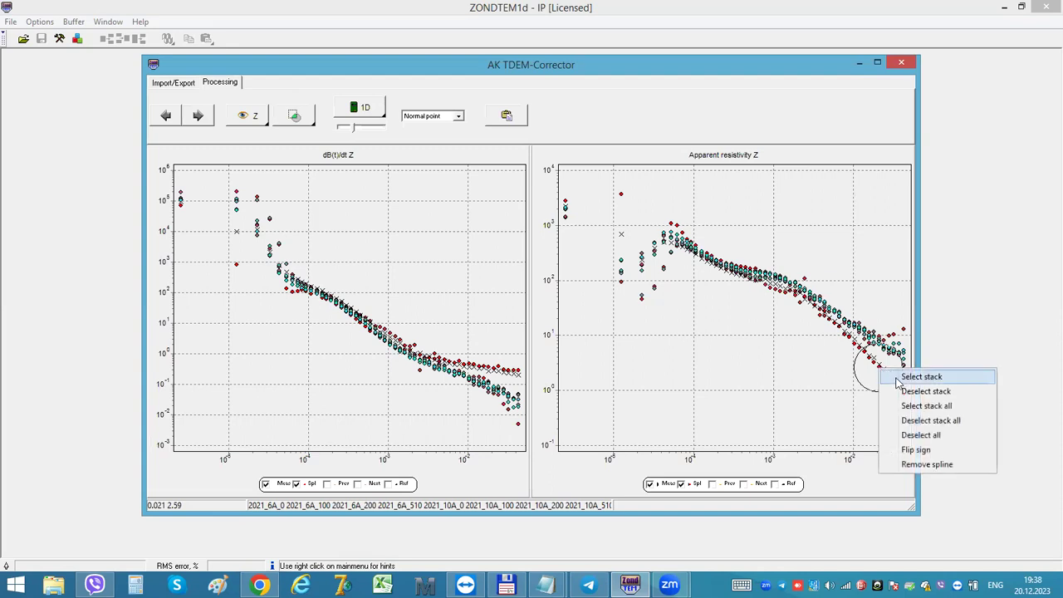
{"action": "left_click", "coordinate": [905, 378]}
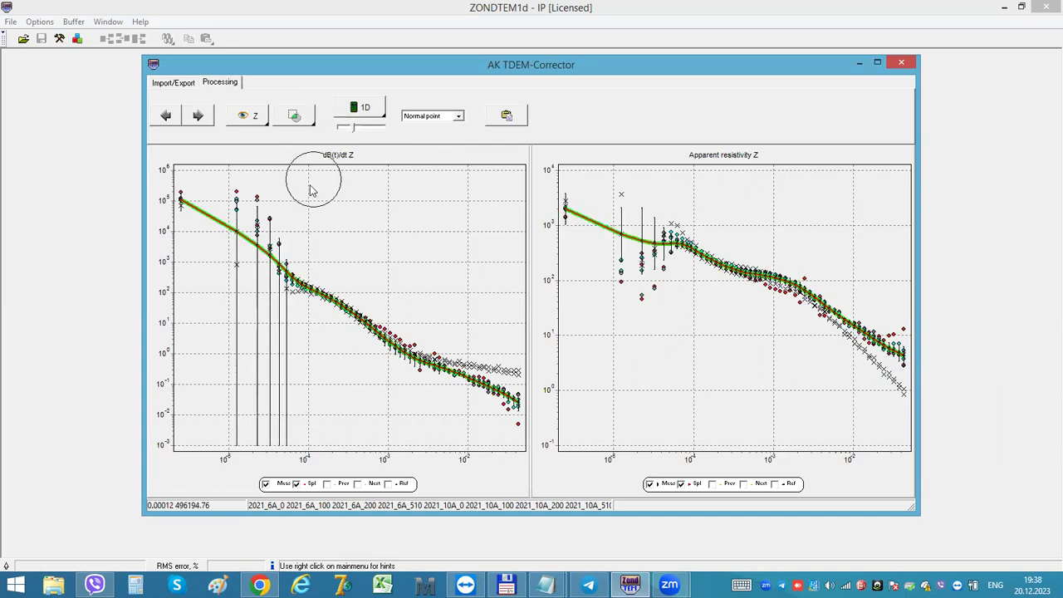
Step: Exclude station 1's scattered early-time points and the low outlier at the end of the dB(t)/dt curve, and refit the 1D spline
{"action": "mouse_move", "coordinate": [203, 207]}
{"action": "left_mouse_down"}
{"action": "mouse_move", "coordinate": [231, 196]}
{"action": "mouse_move", "coordinate": [239, 236]}
{"action": "mouse_move", "coordinate": [268, 215]}
{"action": "mouse_move", "coordinate": [520, 212]}
{"action": "left_mouse_up"}
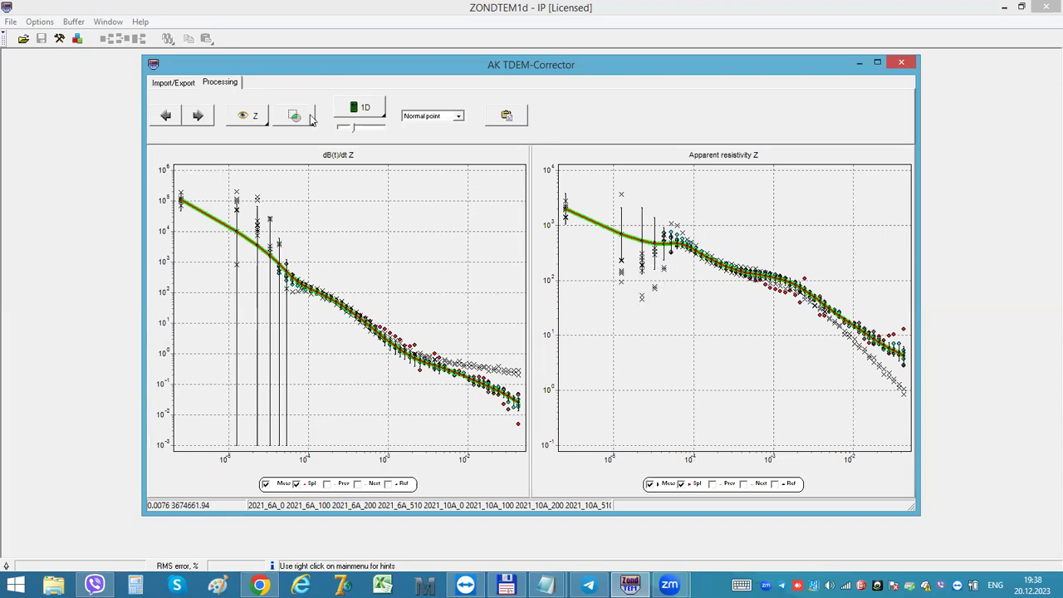
{"action": "left_click", "coordinate": [357, 111]}
{"action": "left_click", "coordinate": [505, 437]}
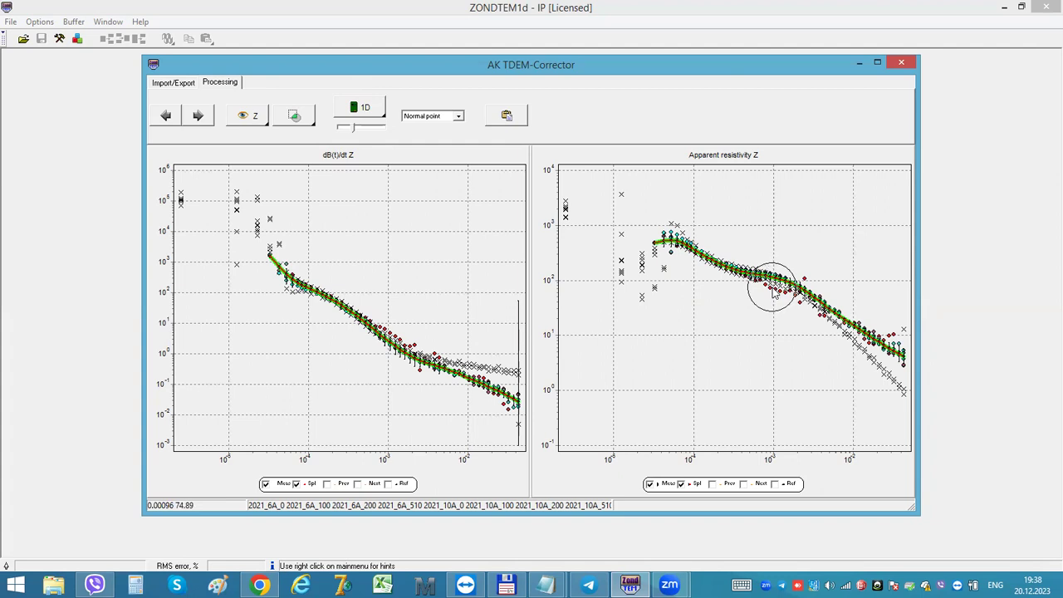
Step: Shift station 1's low stack near 0.001 s toward the other curves and adjust the vertical level of the station's whole data set
{"action": "mouse_move", "coordinate": [771, 289]}
{"action": "left_click", "coordinate": [770, 288]}
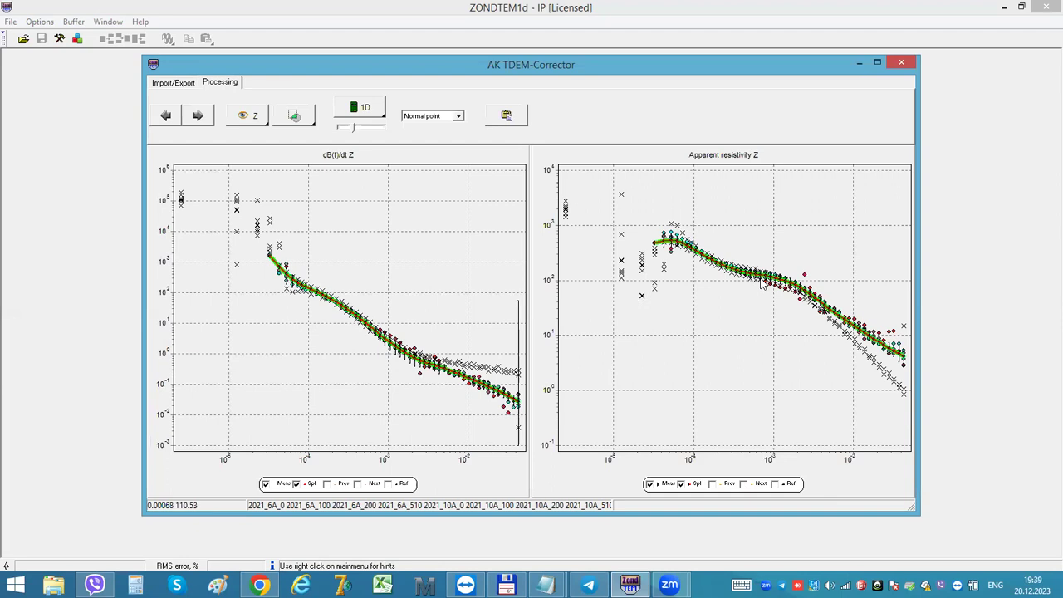
{"action": "left_click", "coordinate": [763, 283]}
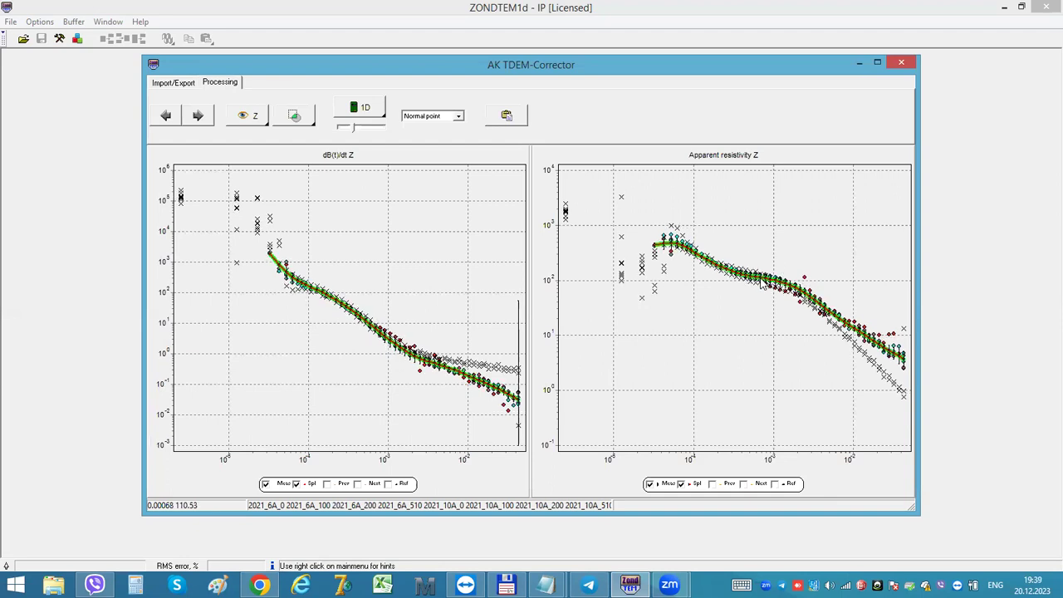
{"action": "left_click", "coordinate": [762, 282]}
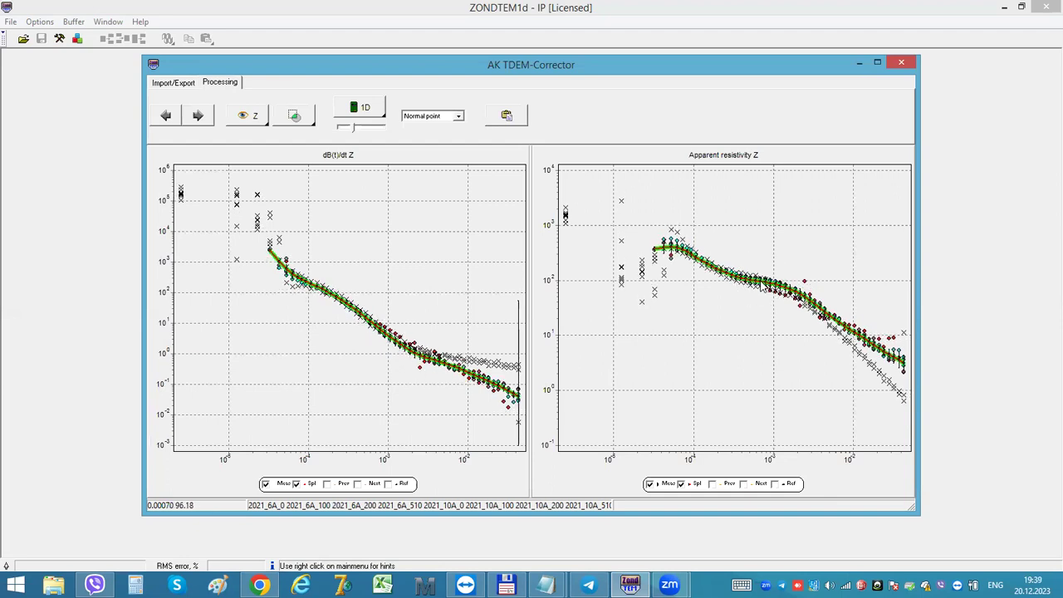
{"action": "left_click", "coordinate": [762, 282]}
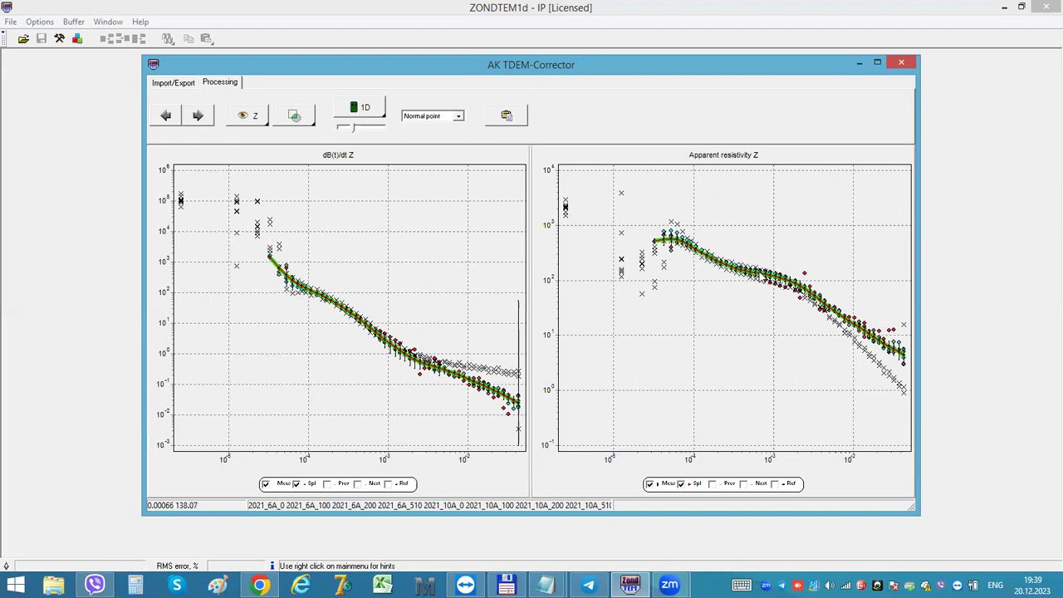
{"action": "left_click", "coordinate": [762, 277]}
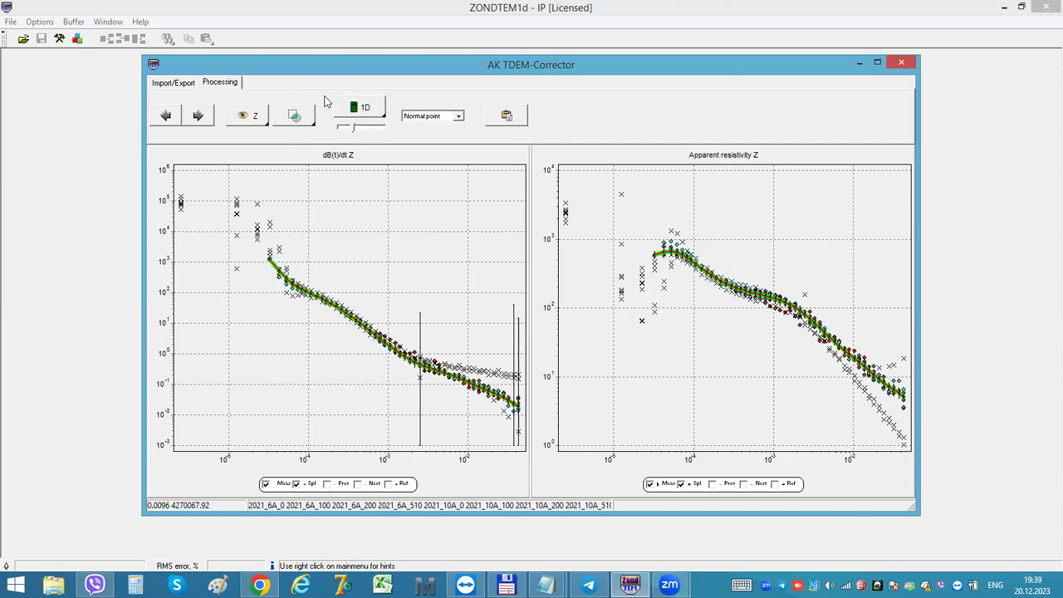
Step: Go to station 2 and exclude the negative dB(t)/dt point and the scattered earliest-time points
{"action": "left_click", "coordinate": [198, 117]}
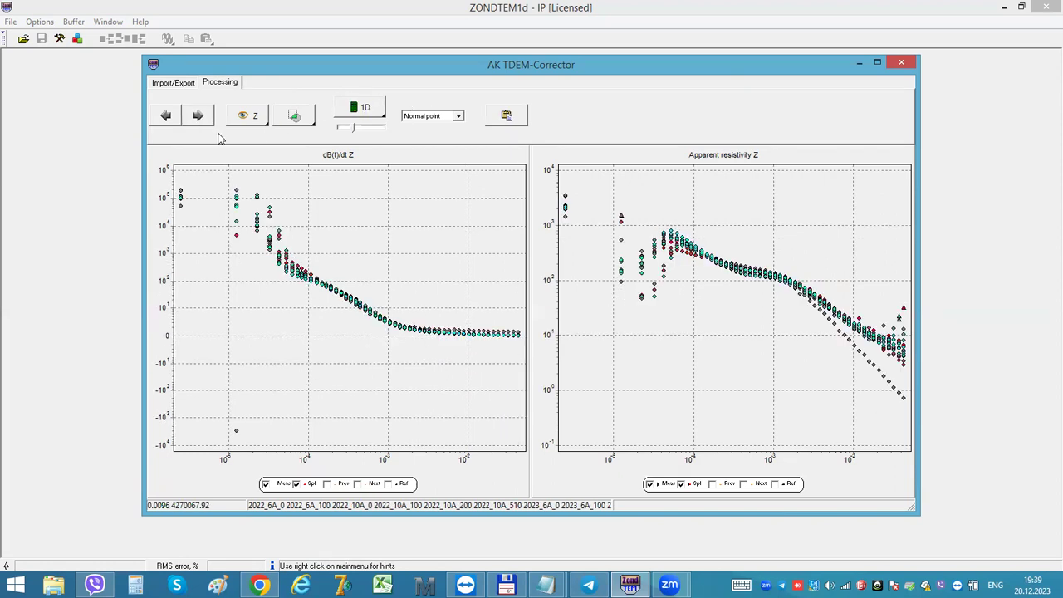
{"action": "left_click", "coordinate": [236, 430]}
{"action": "mouse_move", "coordinate": [199, 229]}
{"action": "left_mouse_down"}
{"action": "mouse_move", "coordinate": [208, 202]}
{"action": "mouse_move", "coordinate": [251, 199]}
{"action": "mouse_move", "coordinate": [249, 224]}
{"action": "left_mouse_up"}
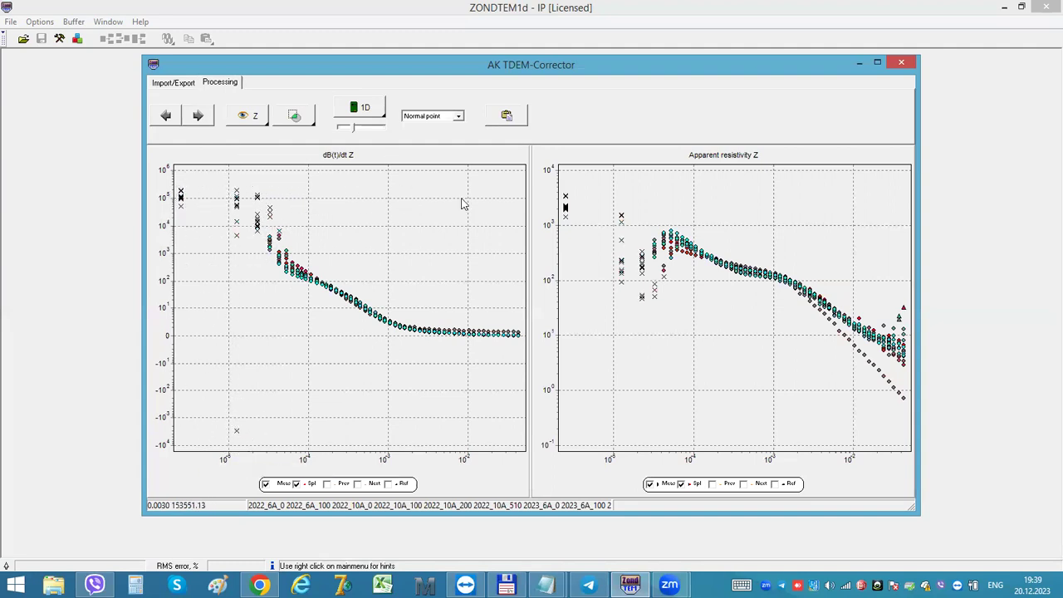
Step: Exclude the 2023_6A_0 stack that drops away from station 2's other resistivity curves, and fit the 1D spline
{"action": "right_click", "coordinate": [893, 386]}
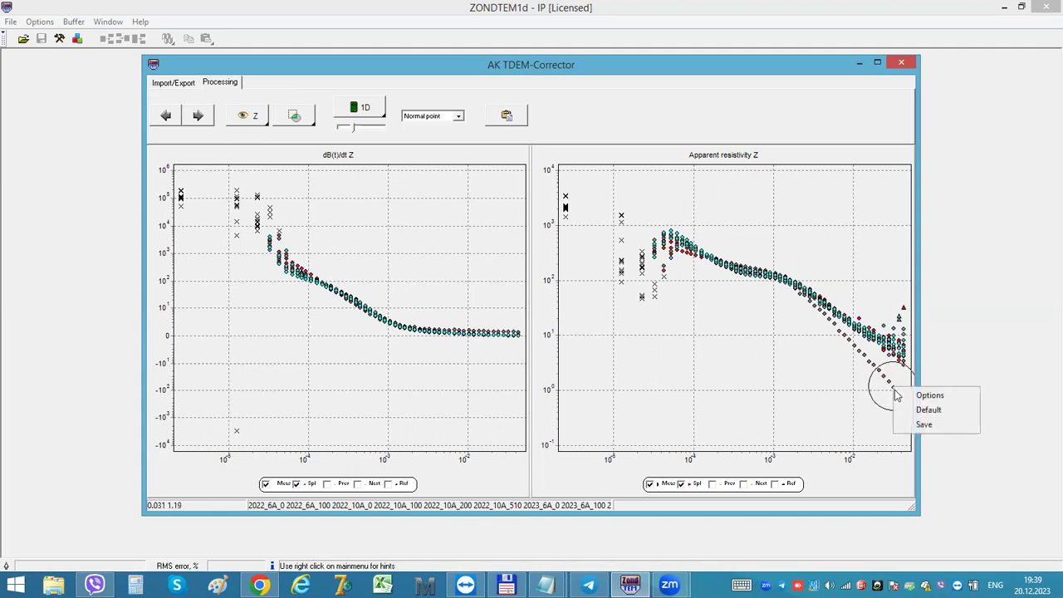
{"action": "left_click", "coordinate": [839, 377]}
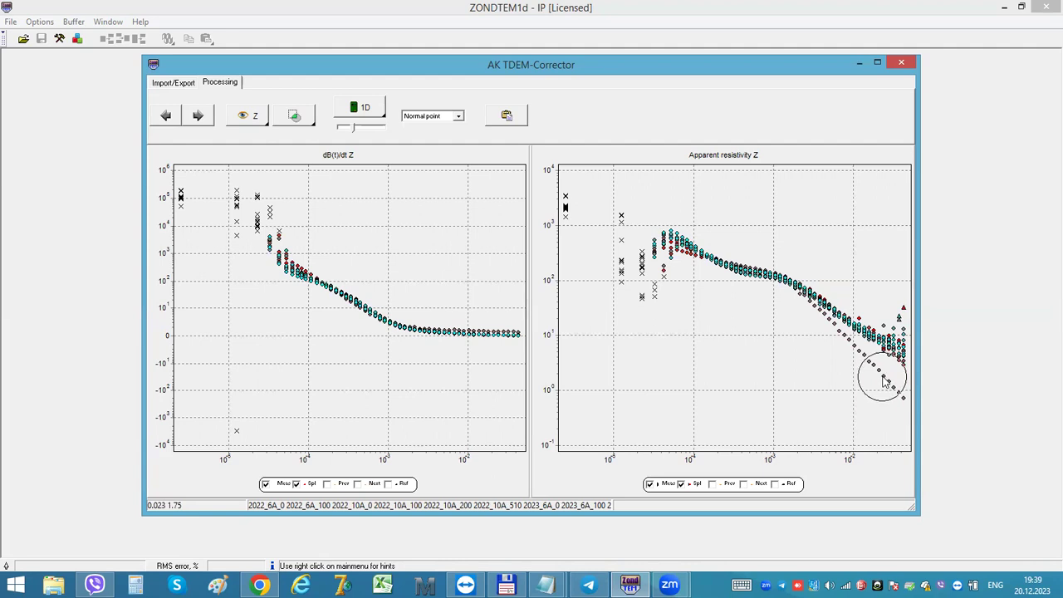
{"action": "mouse_move", "coordinate": [887, 379]}
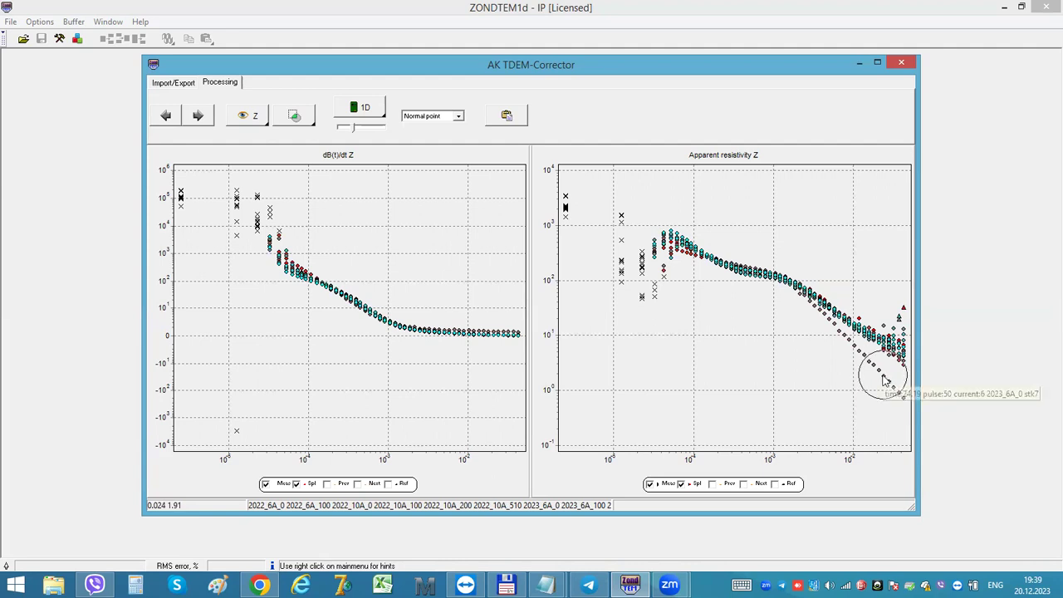
{"action": "right_click", "coordinate": [887, 379]}
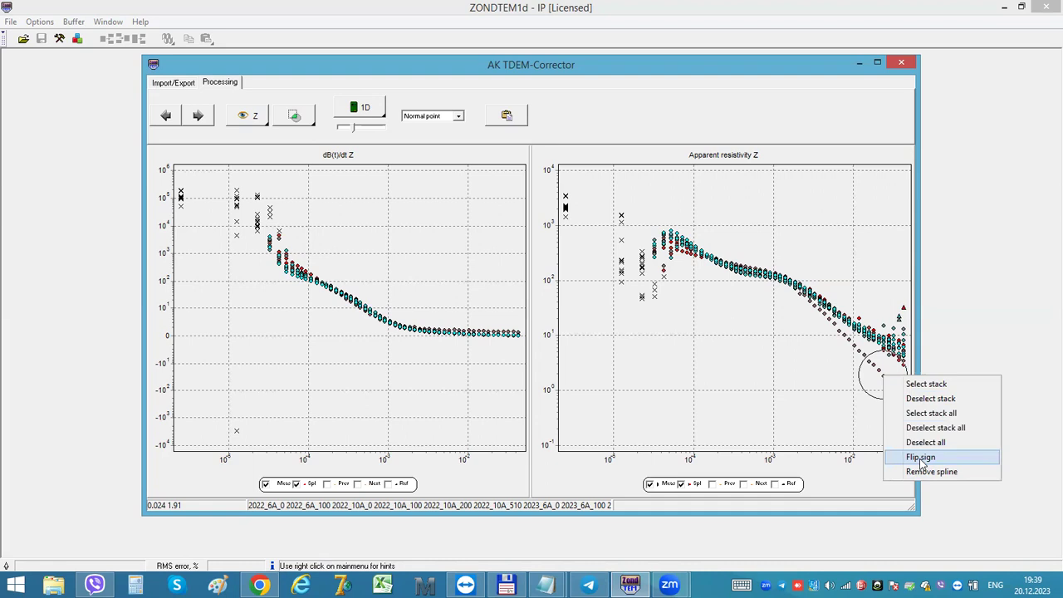
{"action": "left_click", "coordinate": [919, 386]}
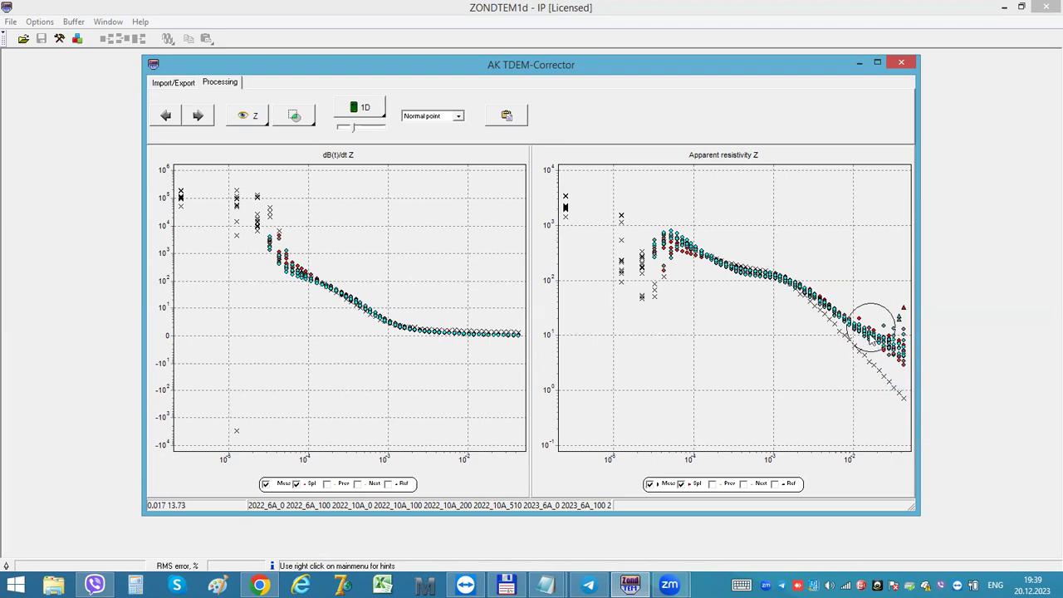
{"action": "left_click", "coordinate": [360, 108]}
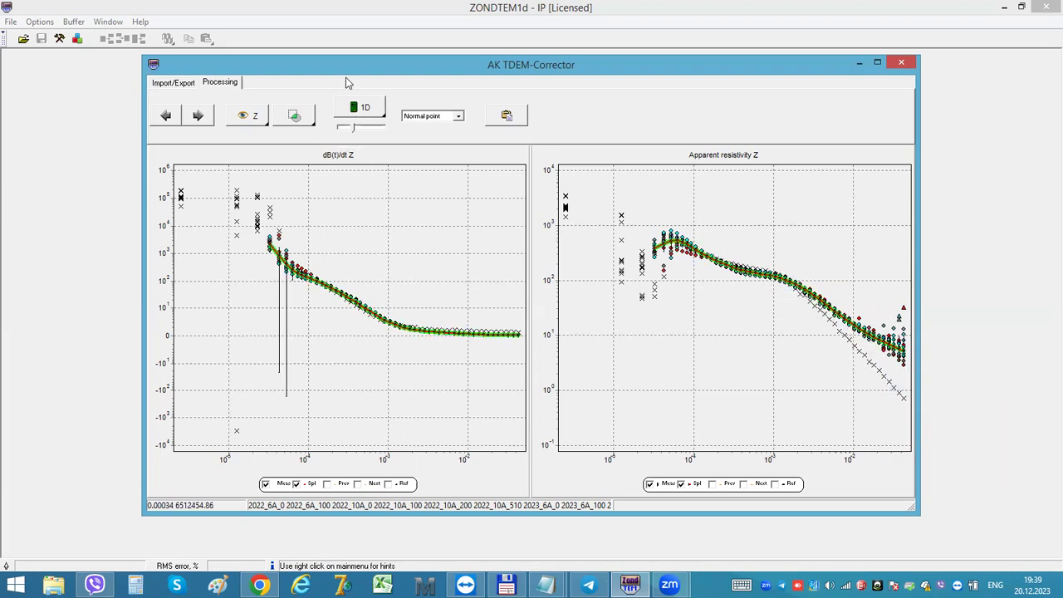
Step: Set the Dec shift of the dB(t)/dt plot's vertical axis to 6
{"action": "right_click", "coordinate": [173, 264]}
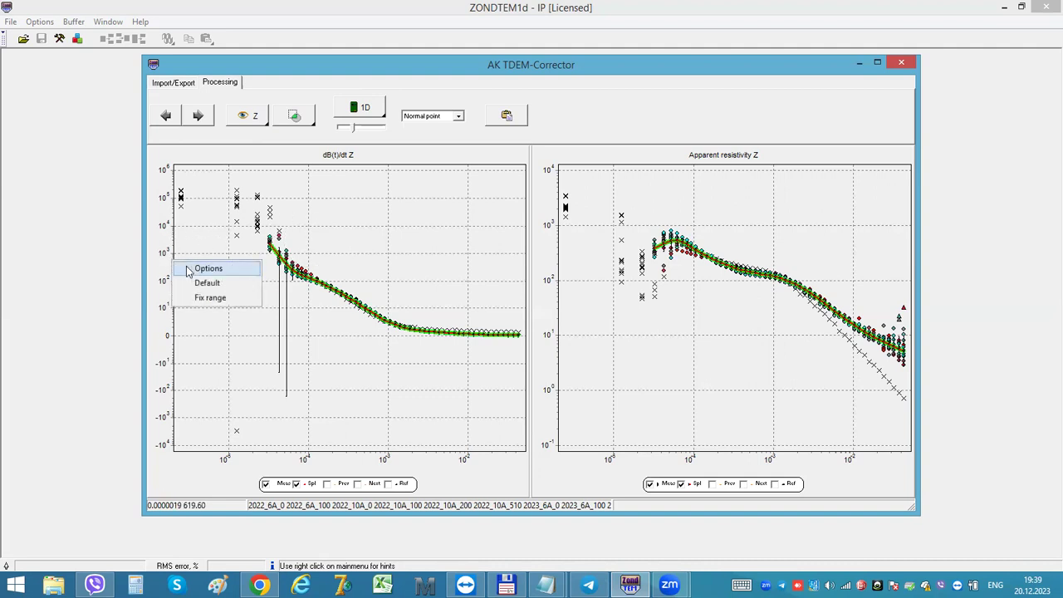
{"action": "left_click", "coordinate": [208, 269]}
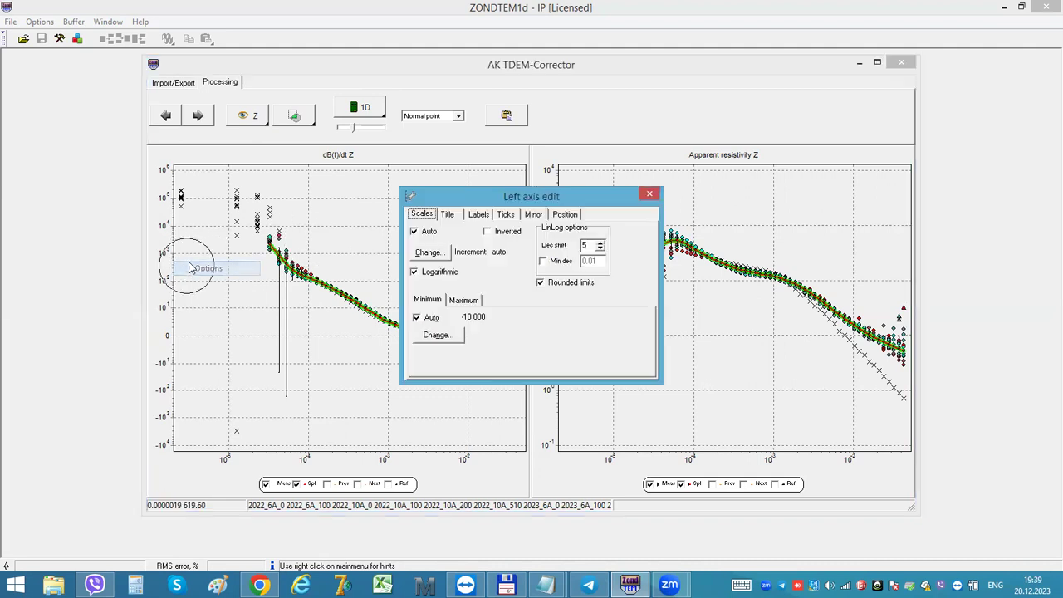
{"action": "left_click", "coordinate": [600, 244]}
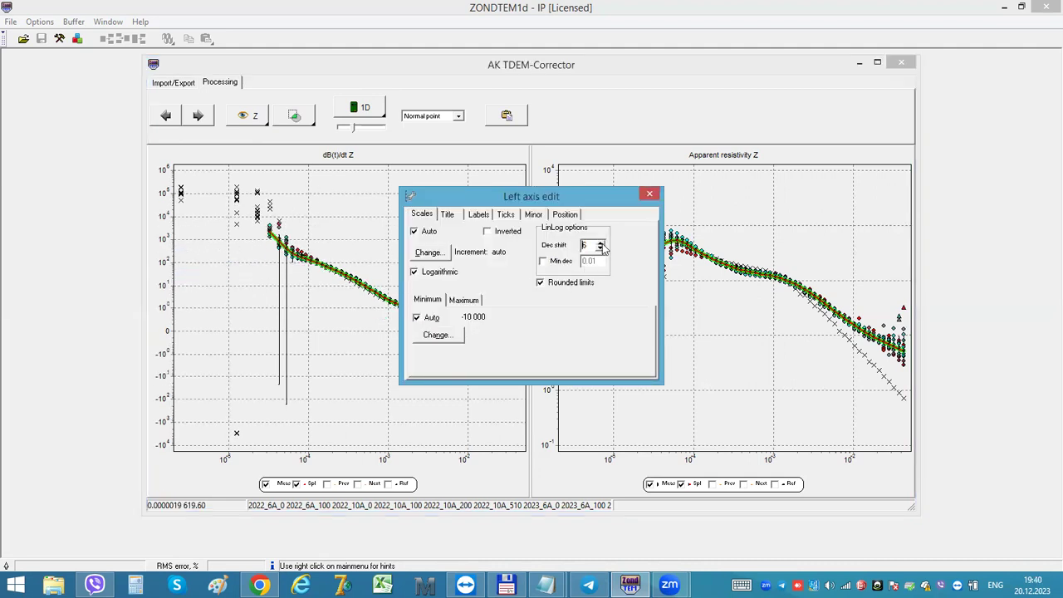
{"action": "left_click", "coordinate": [650, 195]}
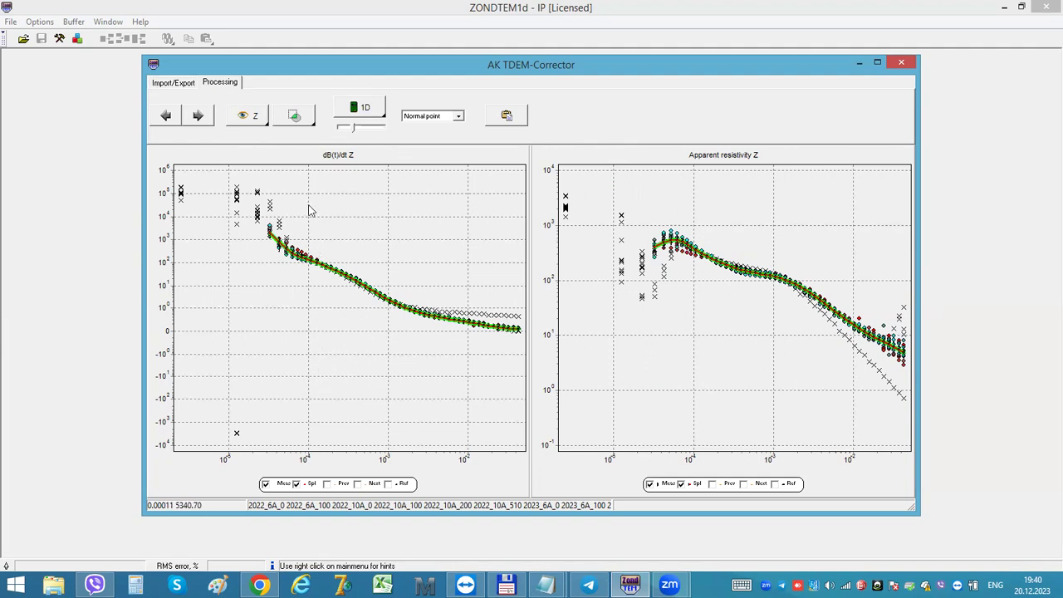
Step: Mark station 2 as the reference point and show the reference curve in both the dB(t)/dt and apparent resistivity plots
{"action": "left_click", "coordinate": [437, 120]}
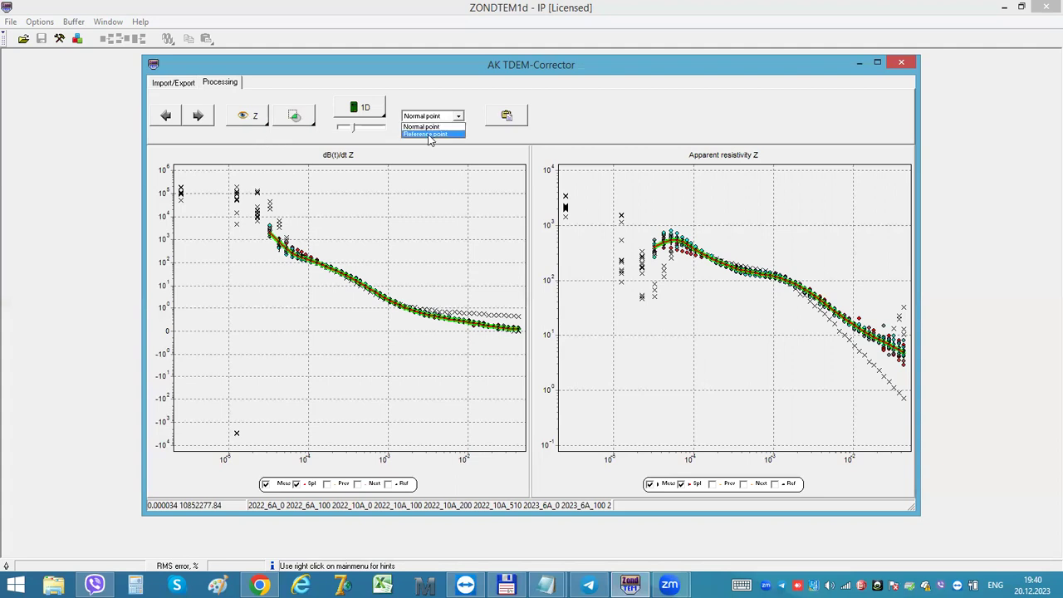
{"action": "left_click", "coordinate": [429, 135]}
{"action": "left_click", "coordinate": [389, 485]}
{"action": "left_click", "coordinate": [774, 484]}
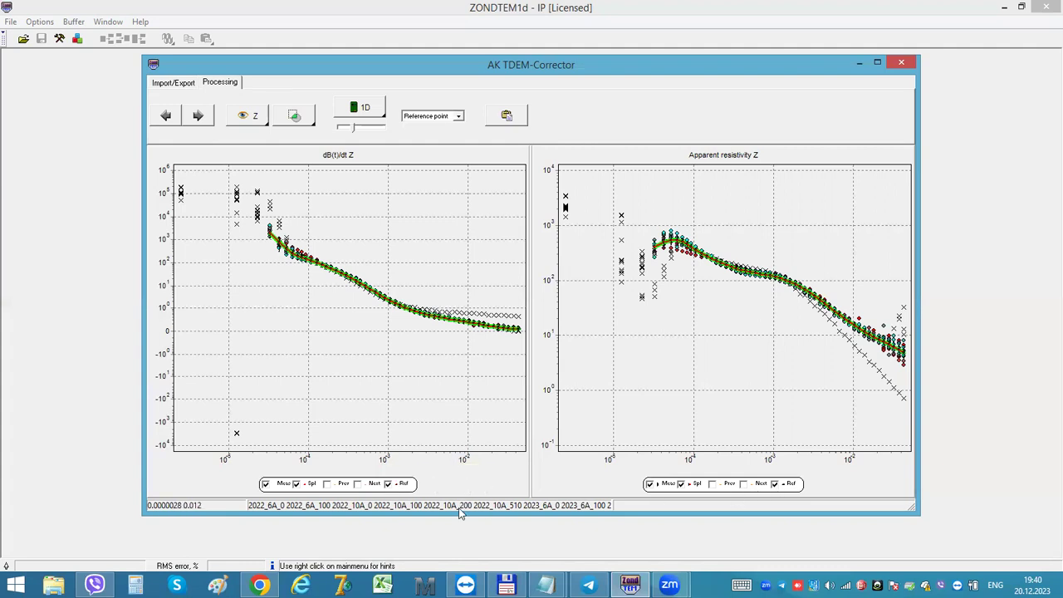
Step: Compare station 1's curves with the reference curve and move on to station 3
{"action": "left_click", "coordinate": [166, 115]}
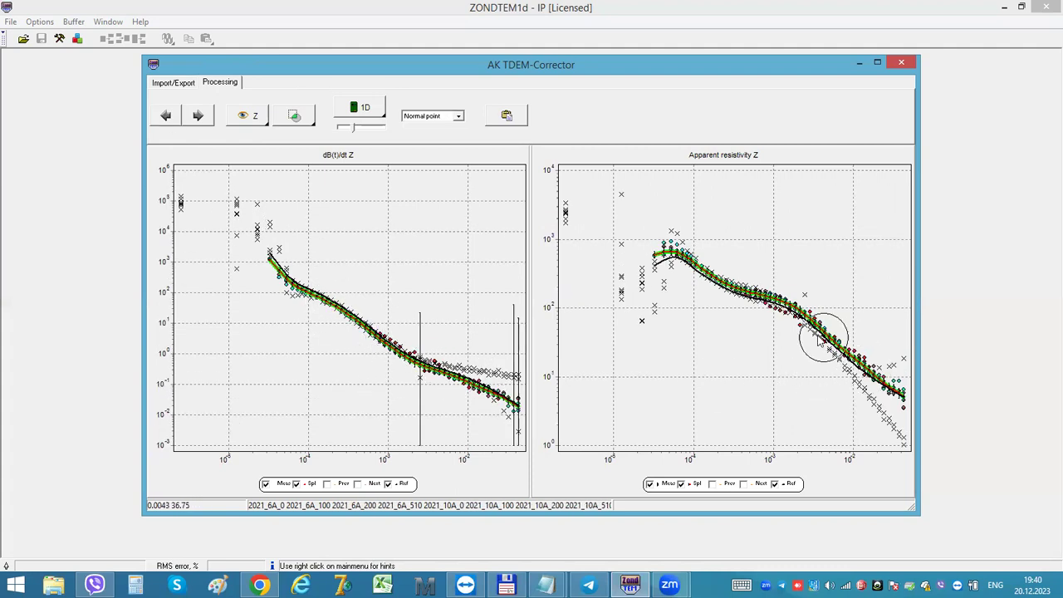
{"action": "left_click", "coordinate": [199, 117]}
{"action": "left_click", "coordinate": [199, 117]}
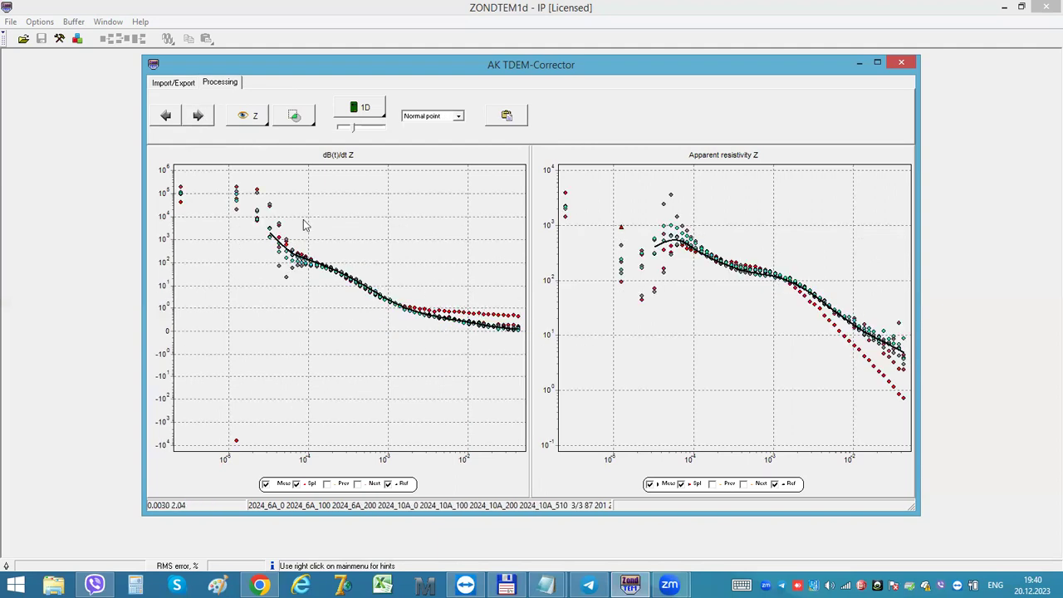
Step: Fit the 1D spline to station 3 and exclude scattered points at its earliest times
{"action": "left_click", "coordinate": [358, 110]}
{"action": "left_click", "coordinate": [188, 198]}
{"action": "left_click", "coordinate": [624, 272]}
{"action": "left_click", "coordinate": [628, 294]}
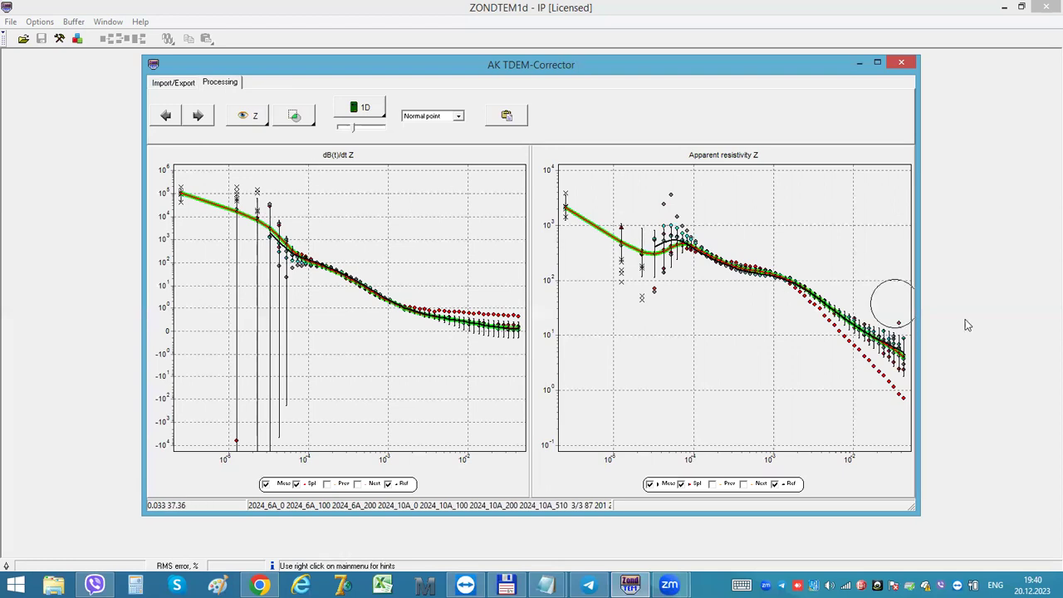
Step: Apply Deselect stack to station 3's low resistivity stack, enable Use reference spline, exclude the first time gate and refit the 1D spline
{"action": "right_click", "coordinate": [869, 363]}
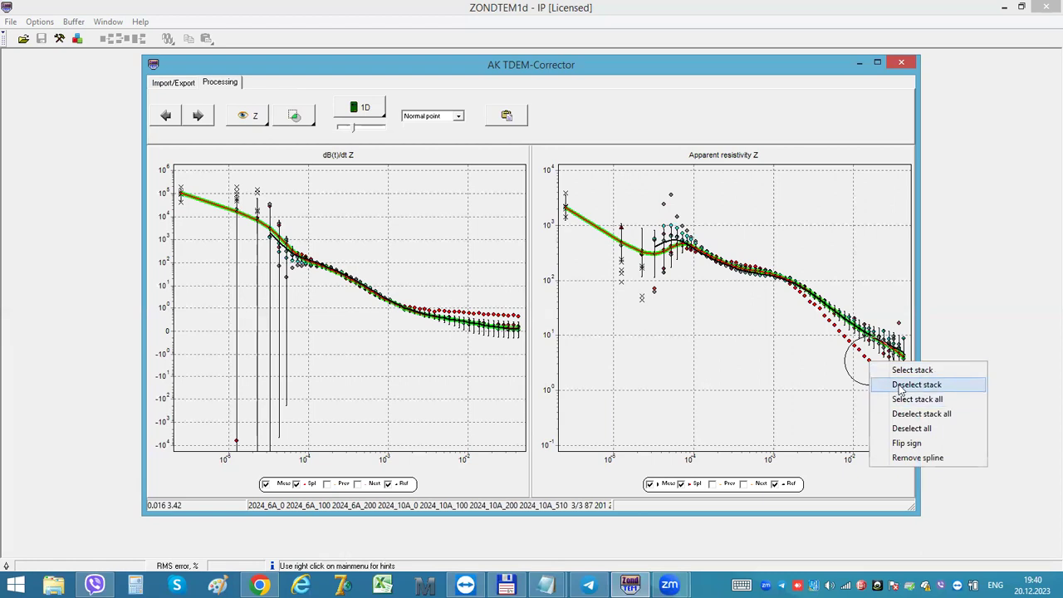
{"action": "left_click", "coordinate": [901, 385]}
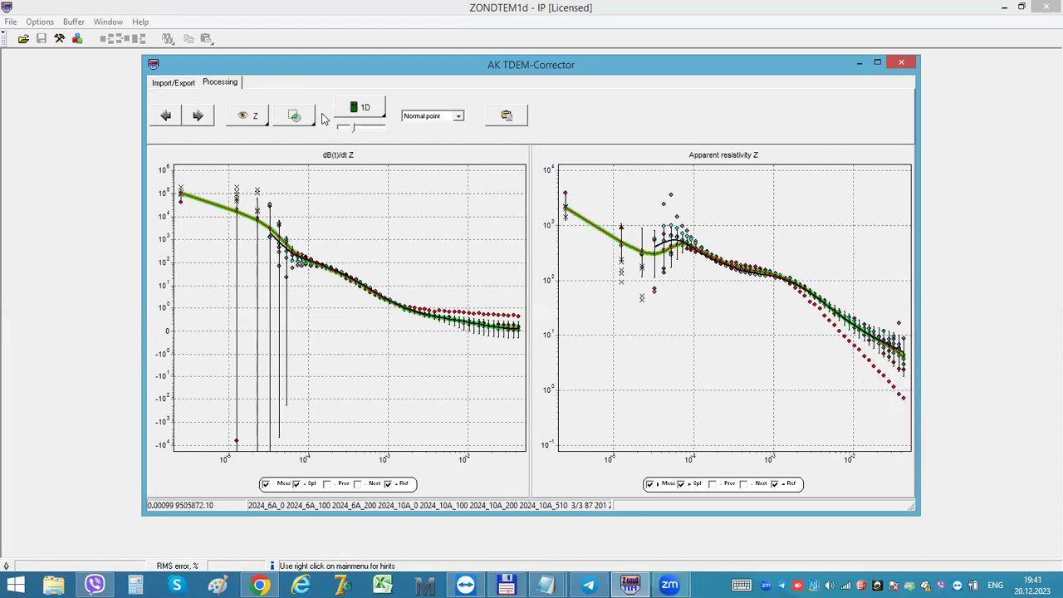
{"action": "right_click", "coordinate": [350, 113]}
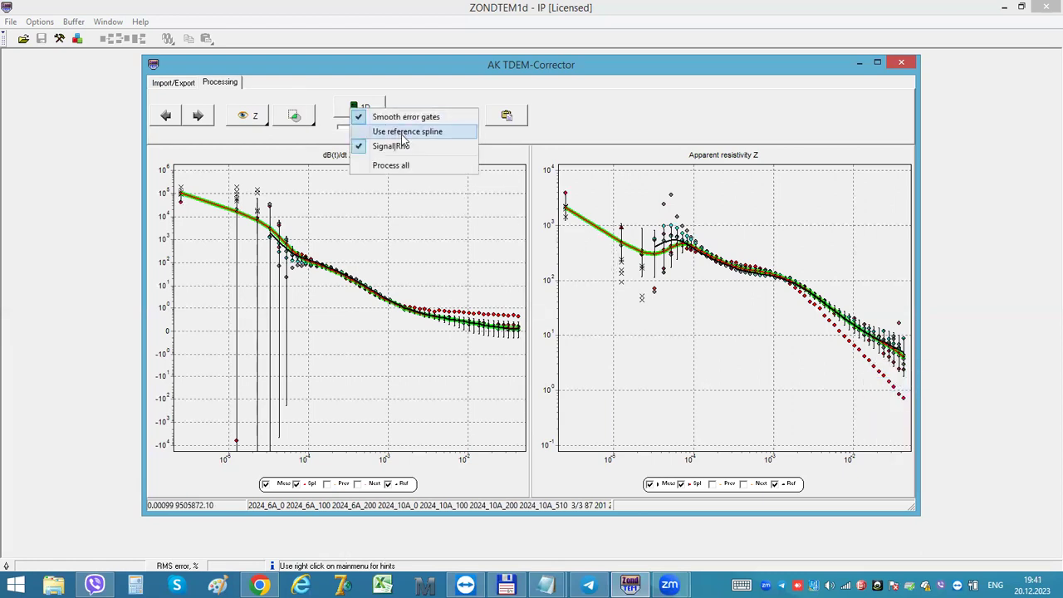
{"action": "left_click", "coordinate": [402, 133]}
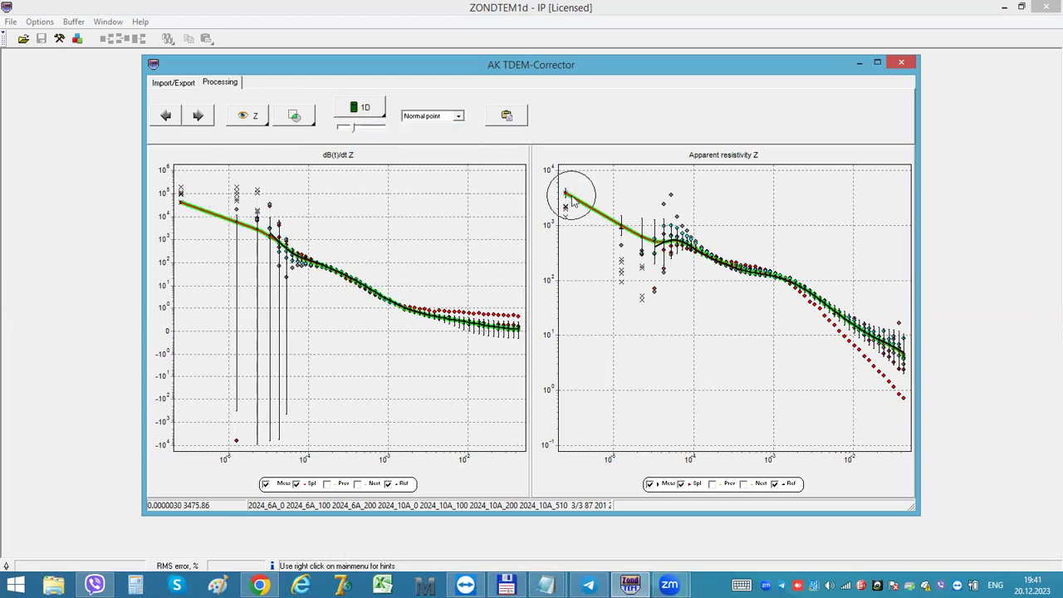
{"action": "left_click", "coordinate": [382, 116]}
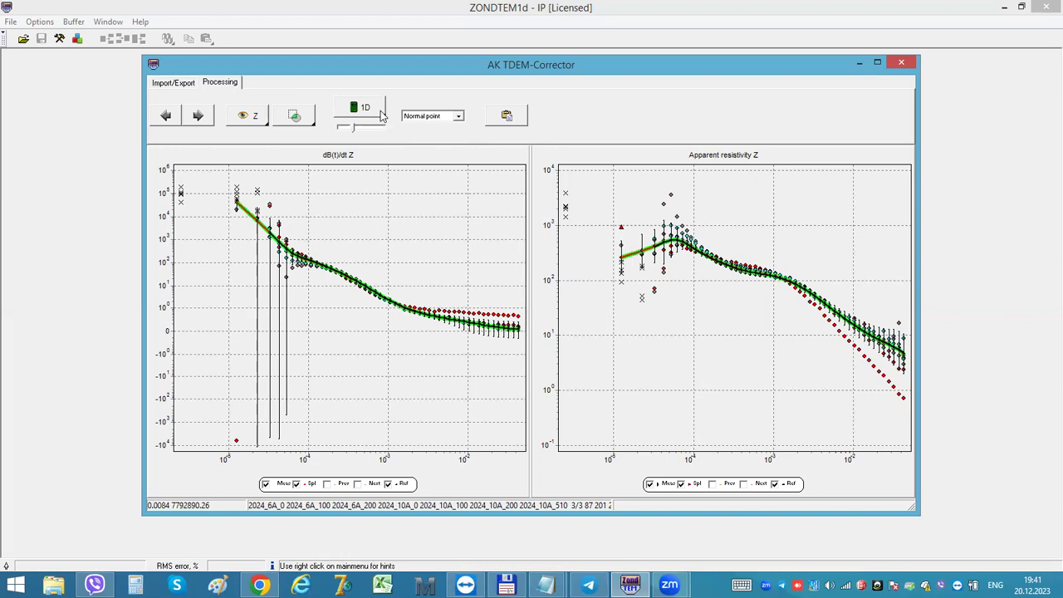
Step: Exclude the whole stack that drops away from station 3's other late-time resistivity curves, and refit the 1D spline
{"action": "right_click", "coordinate": [889, 384]}
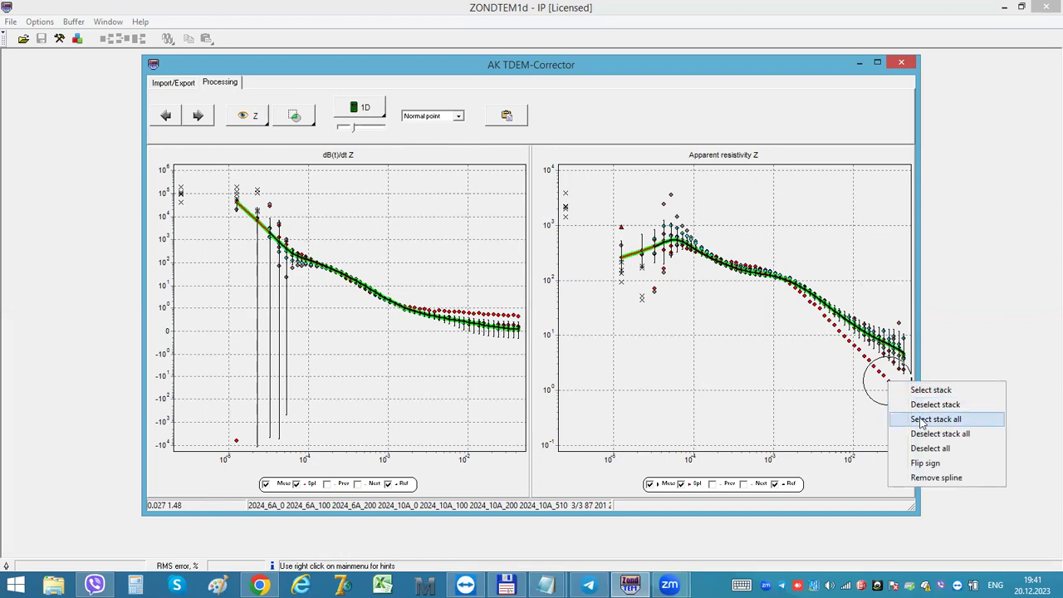
{"action": "left_click", "coordinate": [924, 389]}
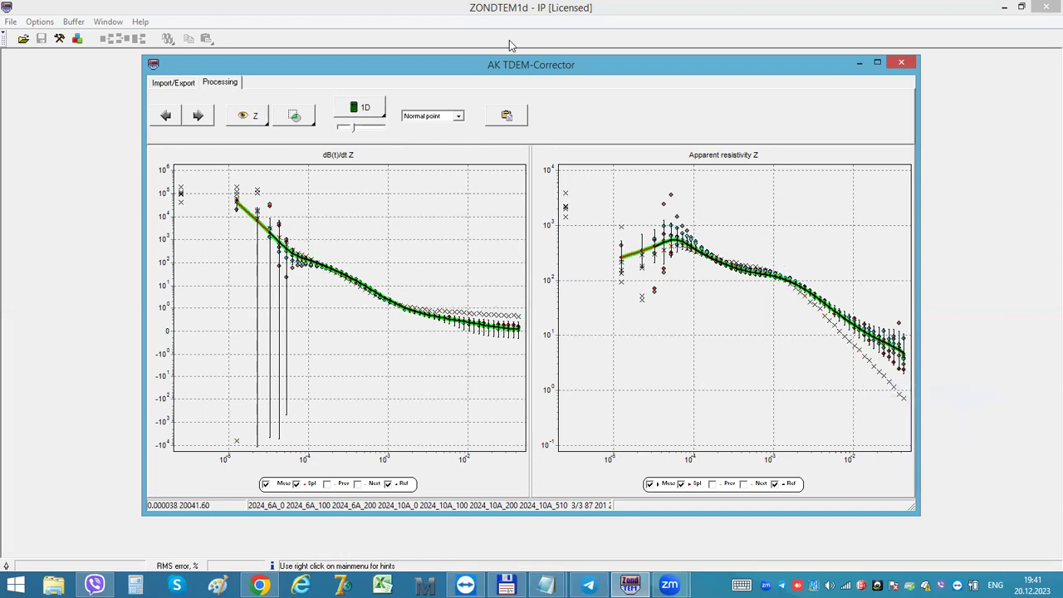
{"action": "left_click", "coordinate": [355, 111]}
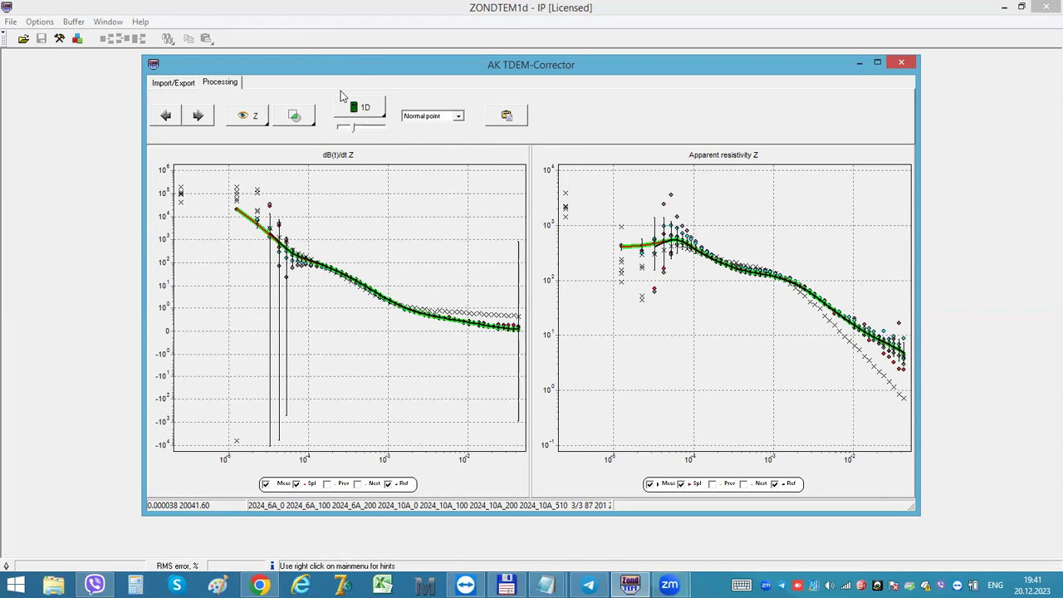
Step: Return to station 2 and show the previous and next stations' splines in the dB(t)/dt plot
{"action": "left_click", "coordinate": [183, 118]}
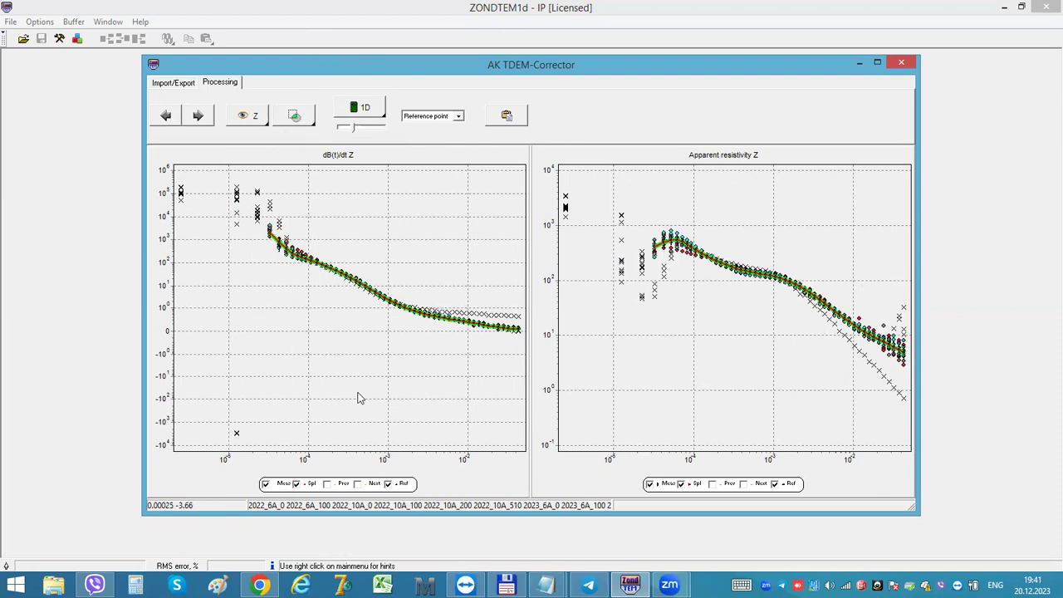
{"action": "left_click", "coordinate": [327, 484]}
{"action": "left_click", "coordinate": [358, 484]}
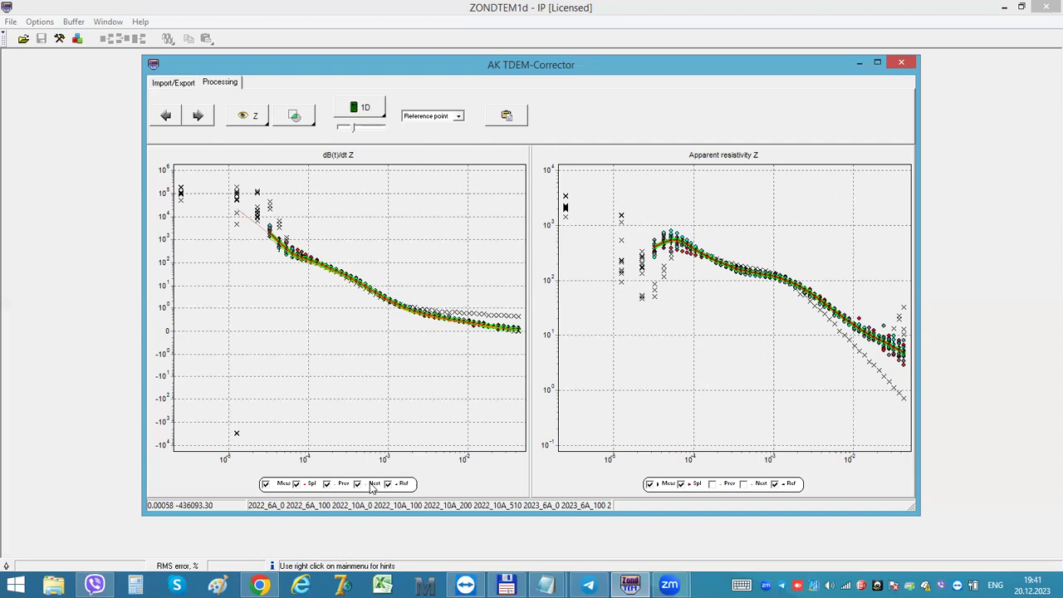
Step: Compare the curves and splines of stations 1, 2 and 3 with each other, ending on station 3
{"action": "left_click", "coordinate": [169, 117]}
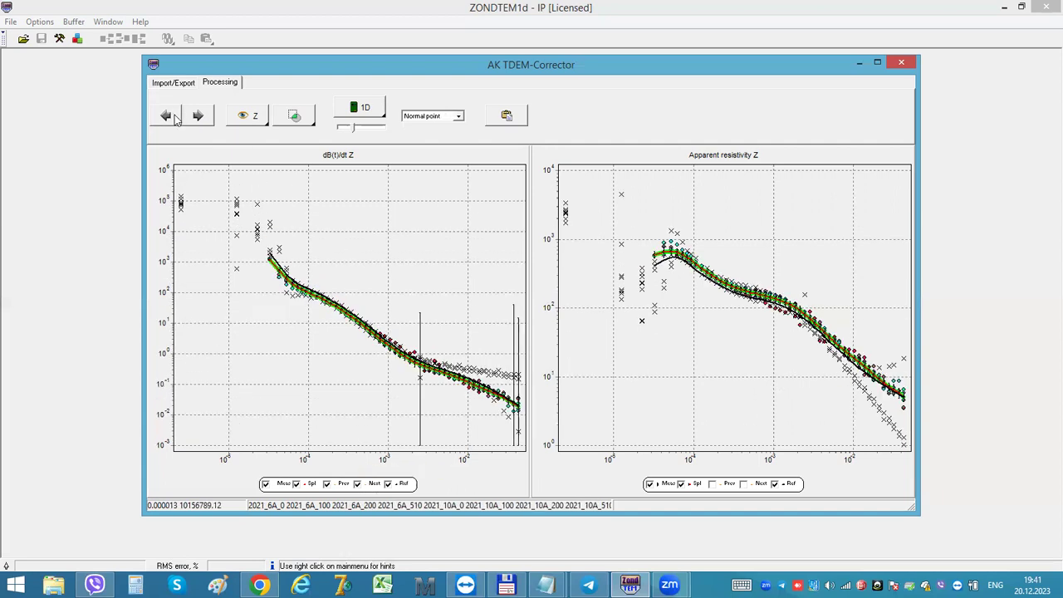
{"action": "left_click", "coordinate": [206, 122]}
{"action": "left_click", "coordinate": [206, 121]}
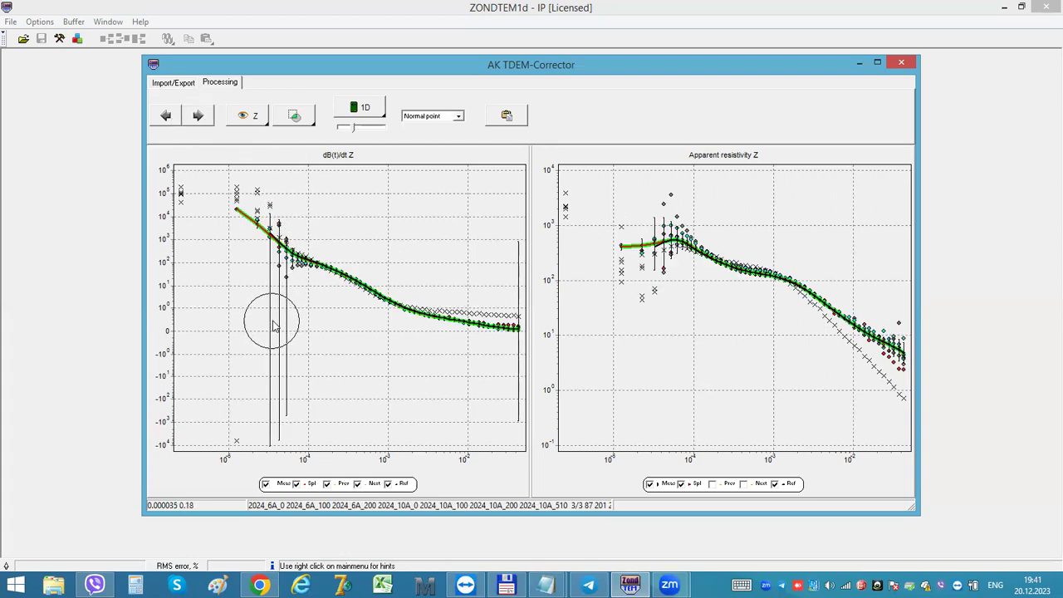
{"action": "left_click", "coordinate": [168, 116]}
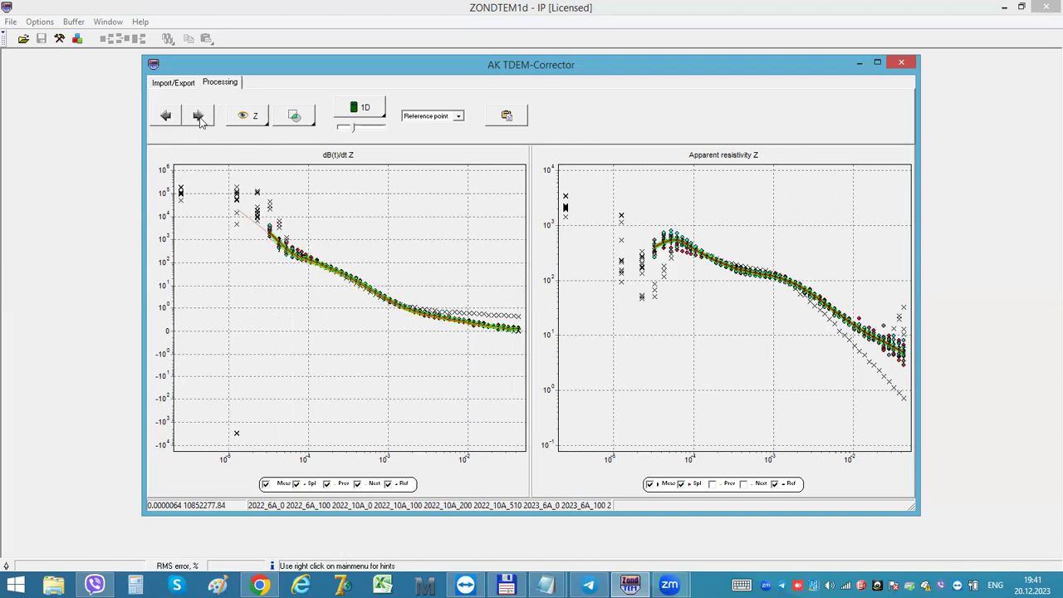
{"action": "left_click", "coordinate": [198, 117]}
{"action": "left_click", "coordinate": [166, 116]}
{"action": "left_click", "coordinate": [166, 116]}
{"action": "left_click", "coordinate": [199, 116]}
{"action": "left_click", "coordinate": [200, 116]}
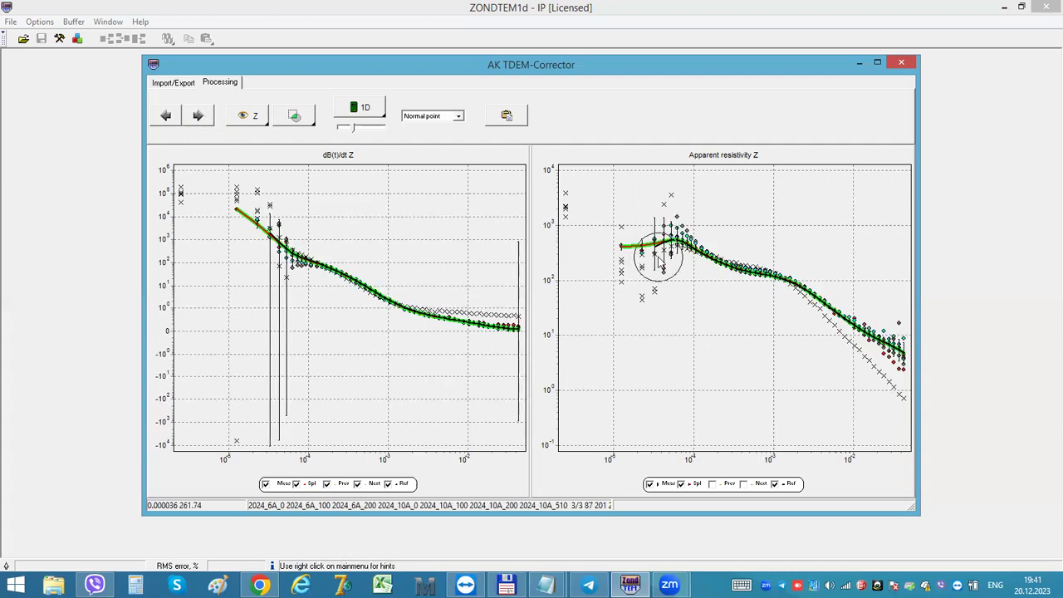
Step: Exclude station 3's remaining scattered early-time points, refit the 1D spline and check it against the neighbouring stations
{"action": "left_click", "coordinate": [355, 109]}
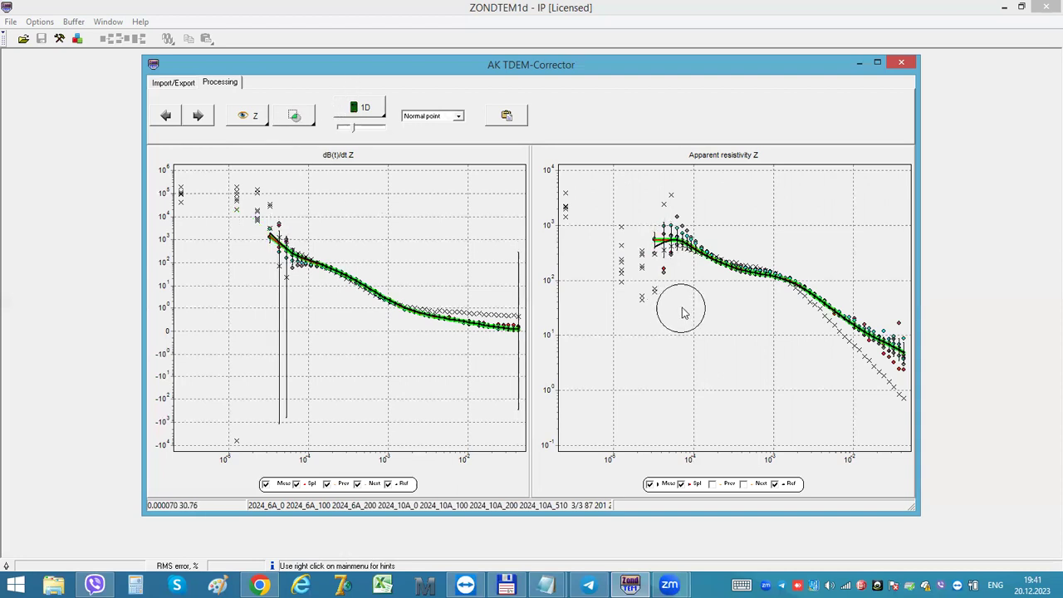
{"action": "left_click", "coordinate": [358, 108]}
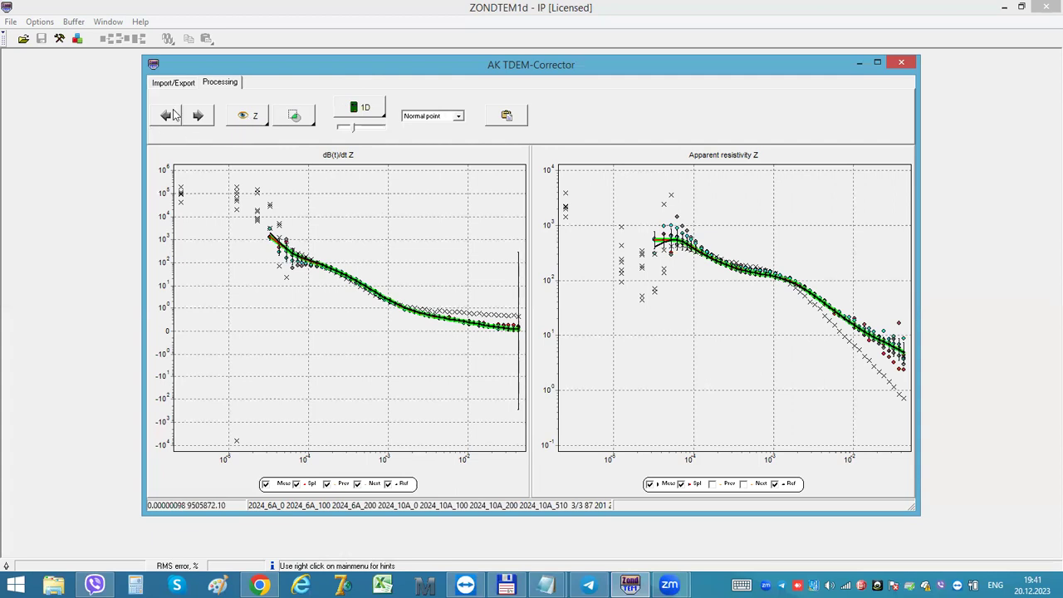
{"action": "left_click", "coordinate": [170, 115]}
{"action": "left_click", "coordinate": [199, 118]}
{"action": "left_click", "coordinate": [165, 117]}
Step: Import the six usf files, Station1 to Station6, from the USF folder into the corrector
{"action": "left_click", "coordinate": [181, 85]}
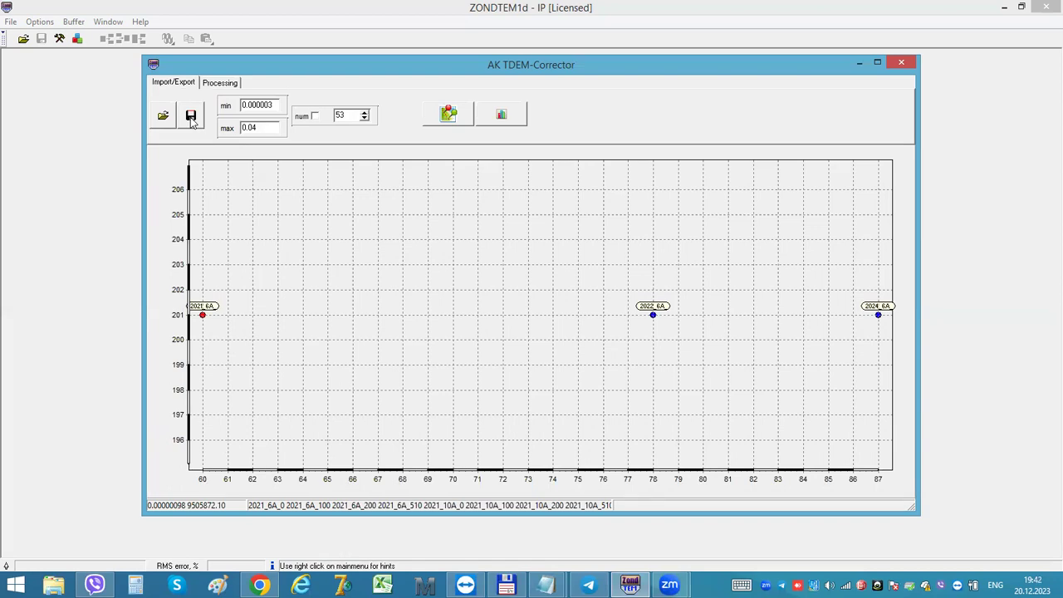
{"action": "left_click", "coordinate": [204, 85]}
{"action": "left_click", "coordinate": [184, 86]}
{"action": "left_click", "coordinate": [163, 116]}
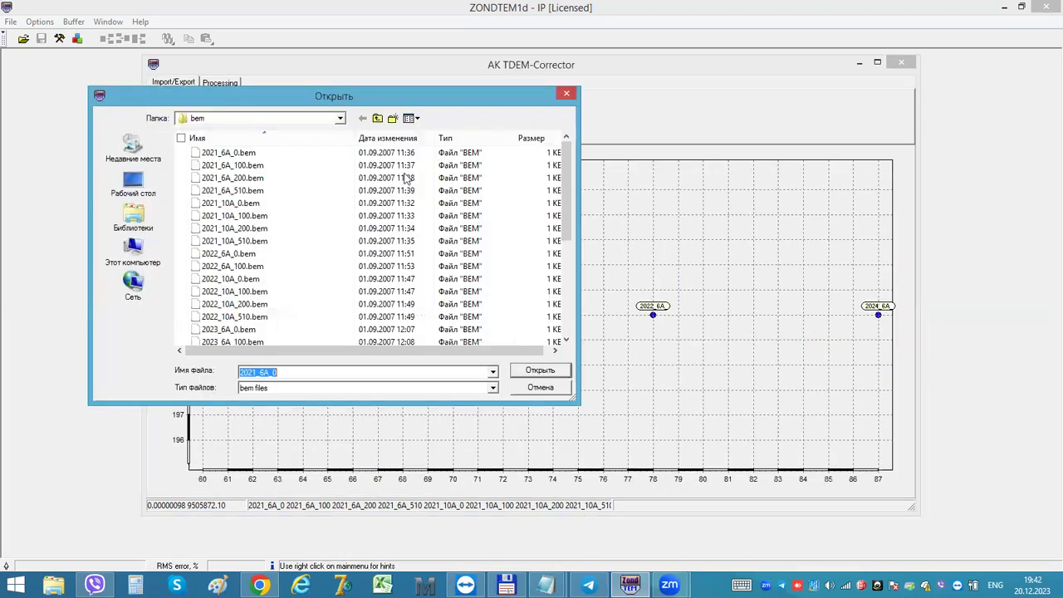
{"action": "left_click", "coordinate": [378, 118]}
{"action": "double_click", "coordinate": [223, 167]}
{"action": "left_click", "coordinate": [283, 388]}
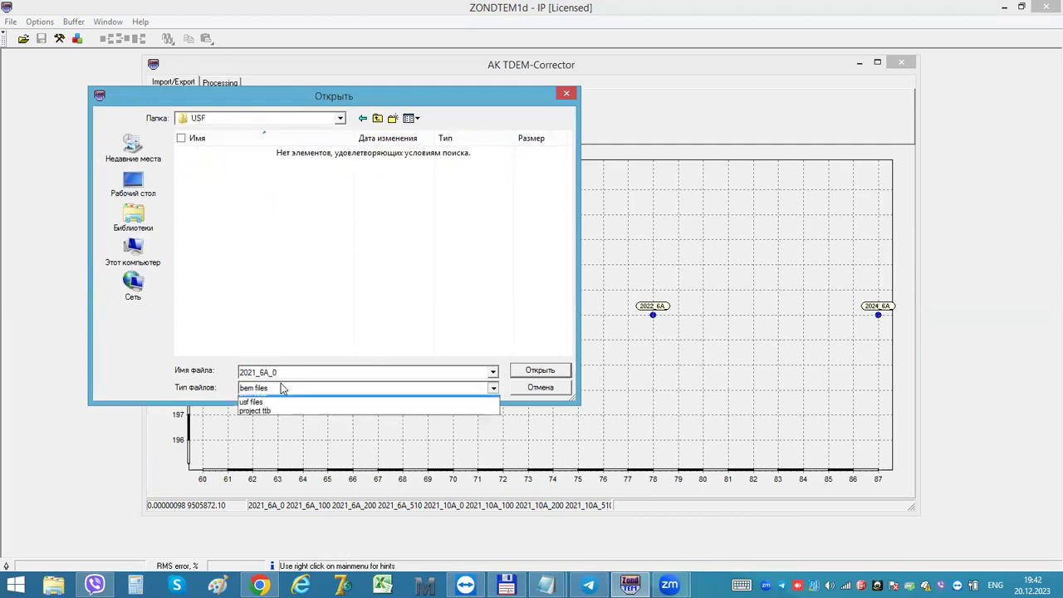
{"action": "left_click", "coordinate": [273, 417]}
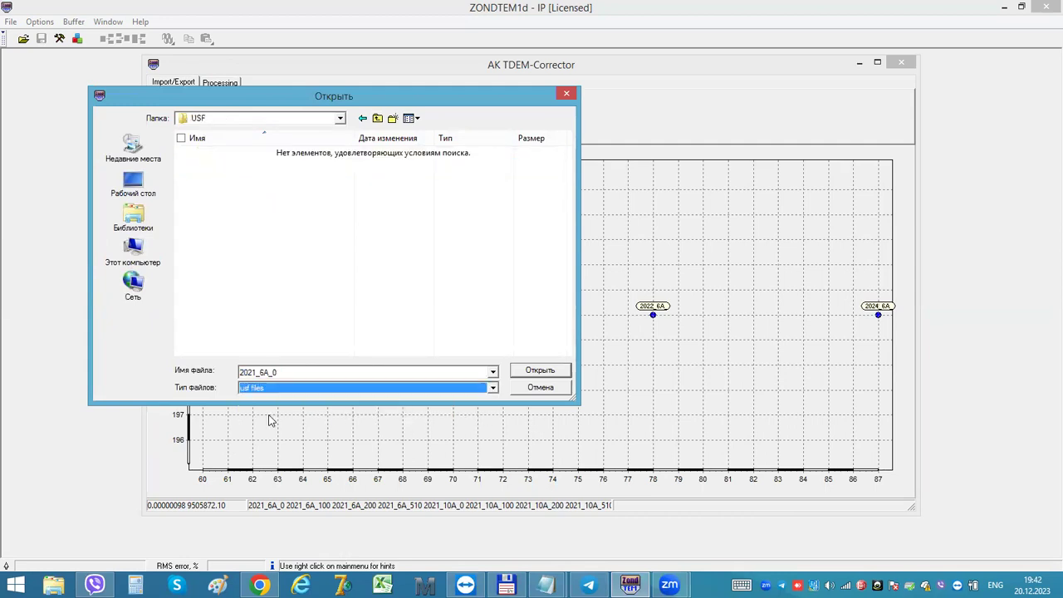
{"action": "left_click", "coordinate": [250, 153]}
{"action": "left_click", "coordinate": [308, 216], "text": "shift"}
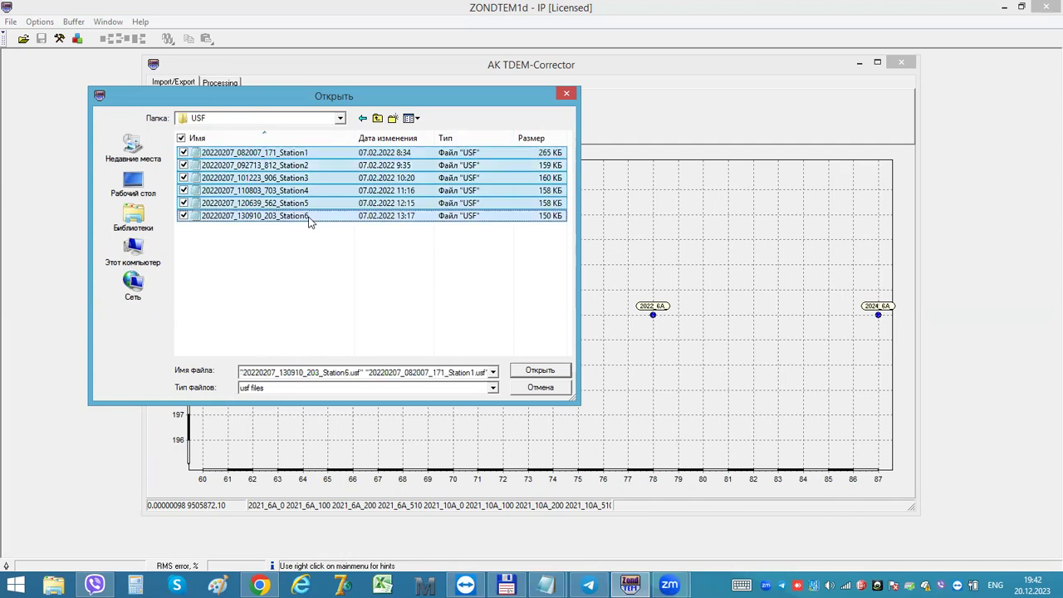
{"action": "left_click", "coordinate": [540, 371]}
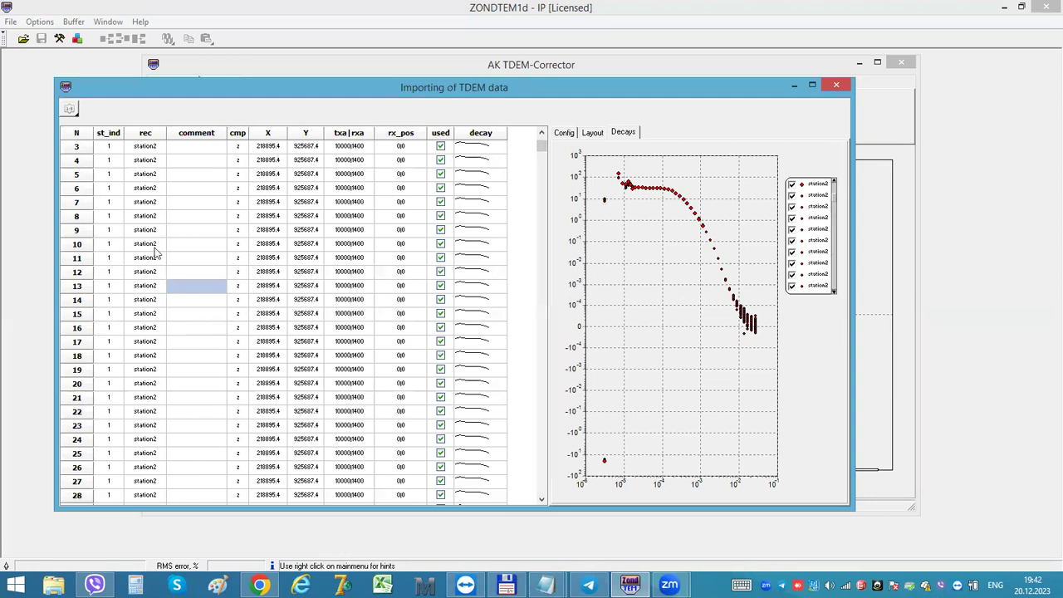
Step: Examine the imported records' station indices, coordinates and decay curves, along with the configuration and station layout
{"action": "left_click", "coordinate": [163, 247]}
{"action": "scroll", "coordinate": [167, 249], "scroll_direction": "down", "scroll_amount": 20}
{"action": "scroll", "coordinate": [166, 249], "scroll_direction": "down", "scroll_amount": 20}
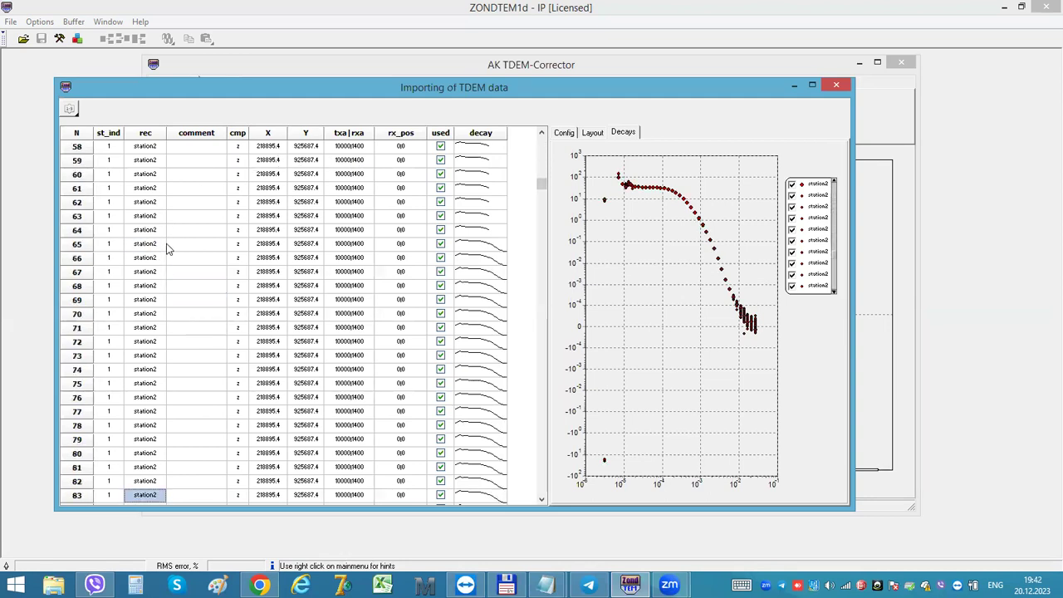
{"action": "scroll", "coordinate": [203, 266], "scroll_direction": "down", "scroll_amount": 20}
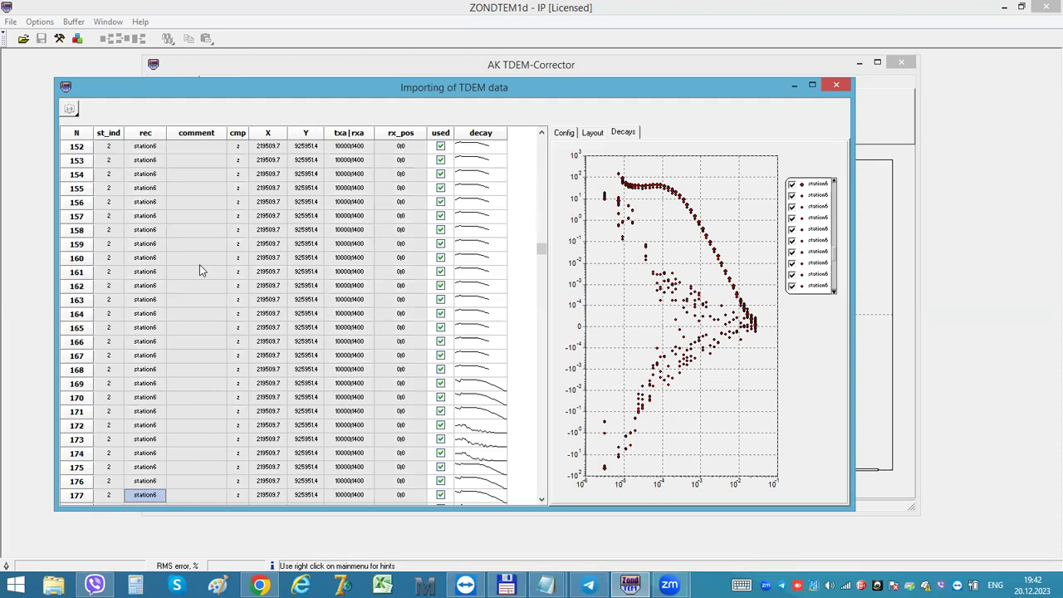
{"action": "scroll", "coordinate": [199, 267], "scroll_direction": "down", "scroll_amount": 20}
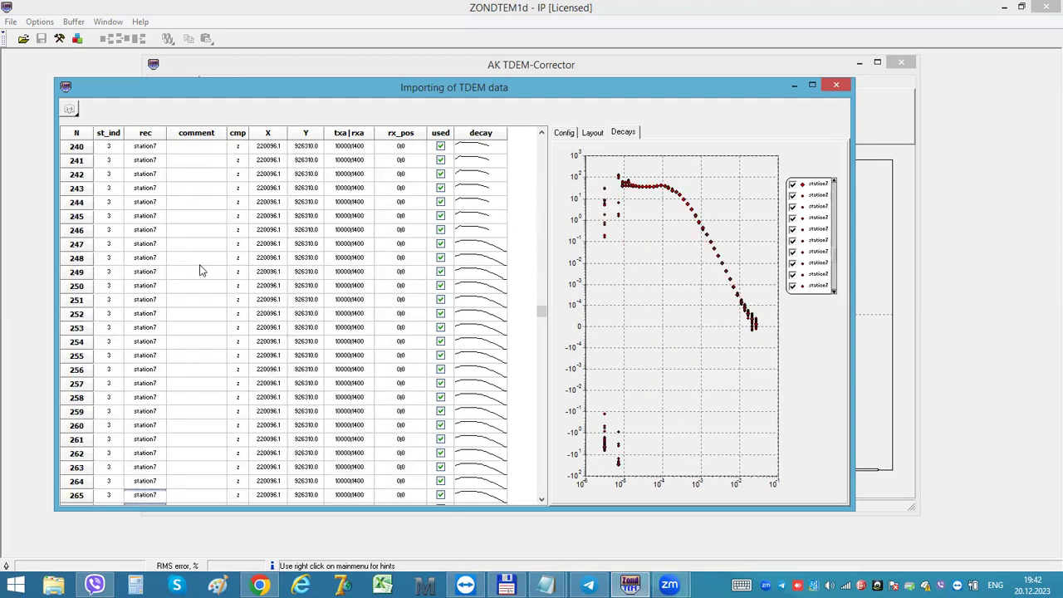
{"action": "scroll", "coordinate": [234, 304], "scroll_direction": "down", "scroll_amount": 20}
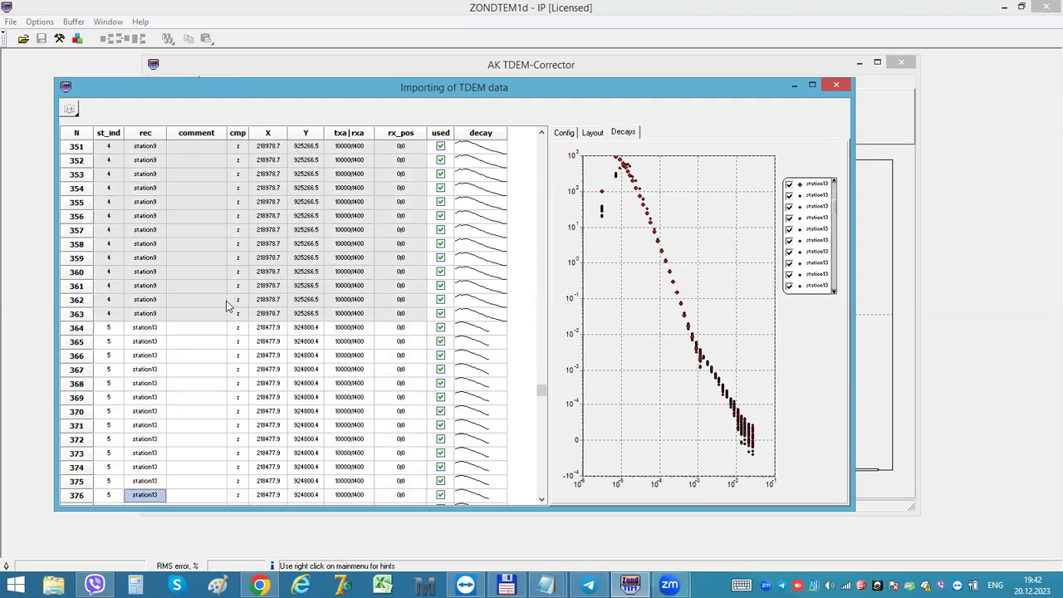
{"action": "scroll", "coordinate": [230, 305], "scroll_direction": "down", "scroll_amount": 20}
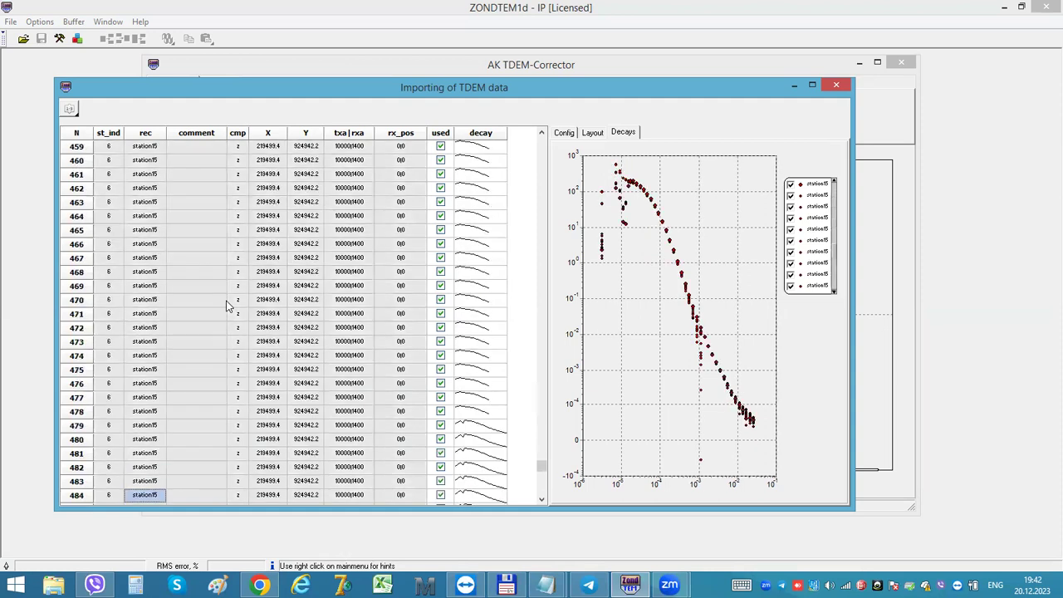
{"action": "scroll", "coordinate": [470, 274], "scroll_direction": "up", "scroll_amount": 20}
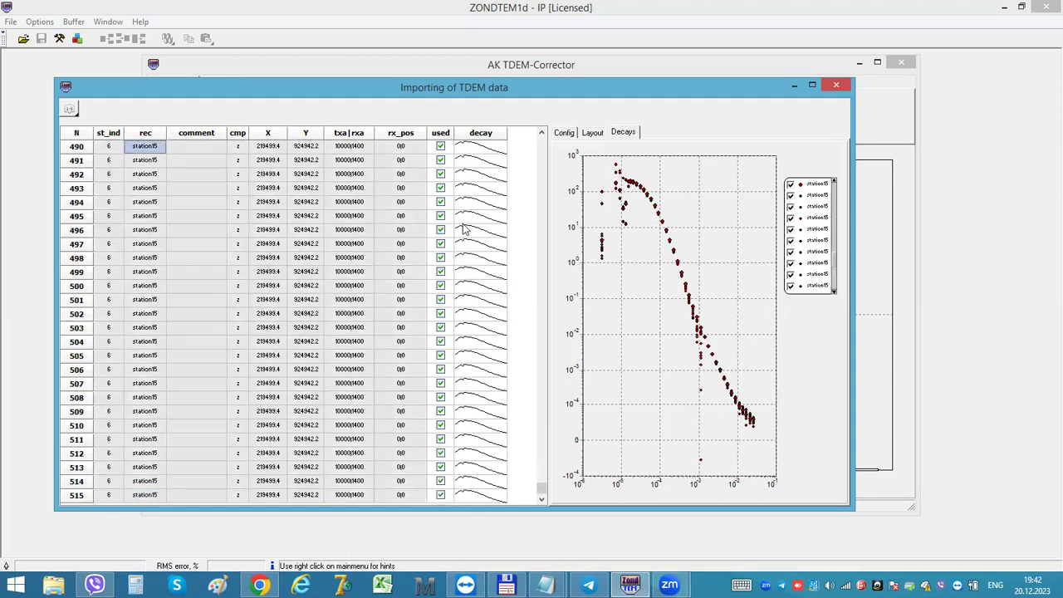
{"action": "scroll", "coordinate": [490, 234], "scroll_direction": "down", "scroll_amount": 16}
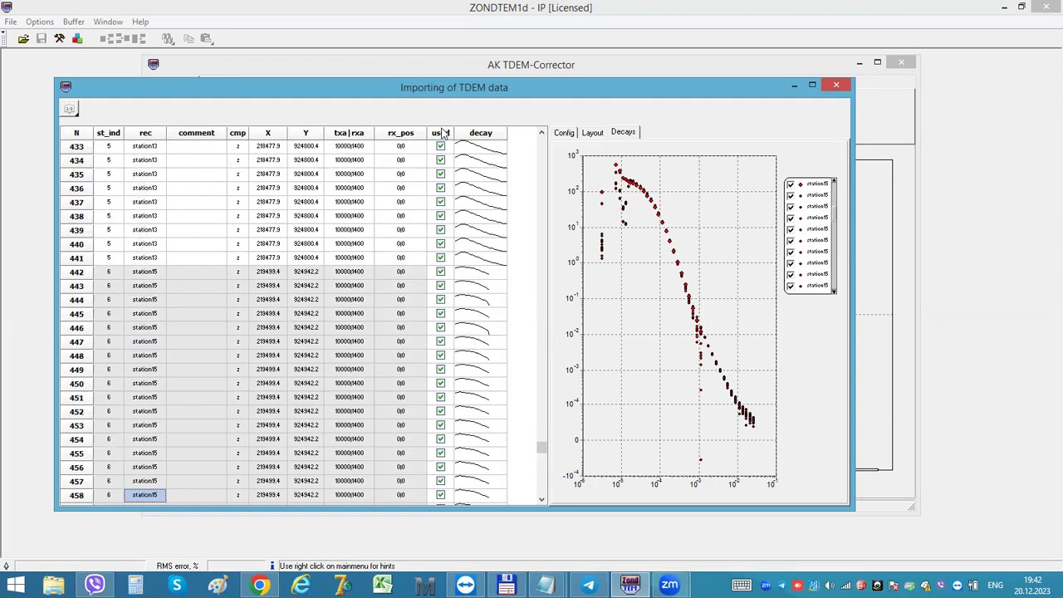
{"action": "left_click", "coordinate": [564, 134]}
{"action": "left_click", "coordinate": [592, 134]}
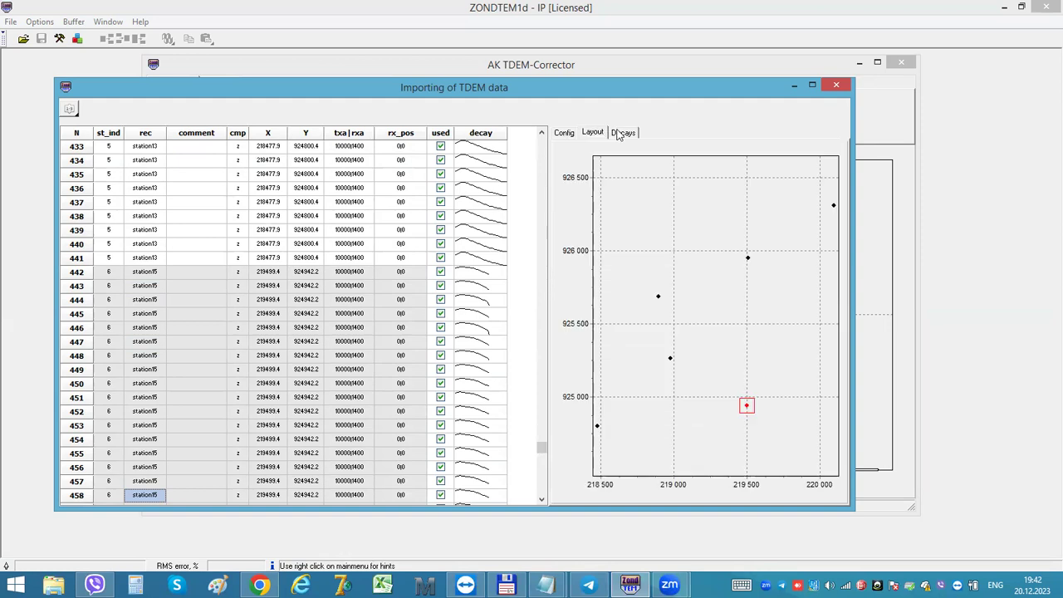
Step: Review the decay curves of the imported station13 records, close the import table and show the satellite map behind the stations
{"action": "left_click", "coordinate": [619, 134]}
{"action": "left_click", "coordinate": [592, 133]}
{"action": "left_click", "coordinate": [622, 133]}
{"action": "left_click", "coordinate": [400, 202]}
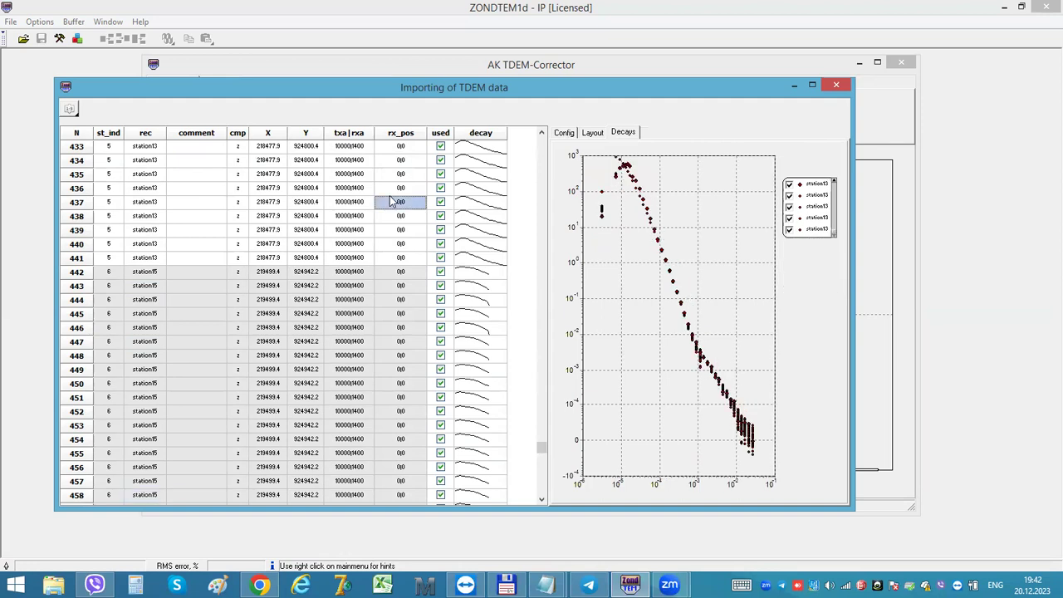
{"action": "left_click", "coordinate": [318, 288]}
{"action": "left_click", "coordinate": [835, 87]}
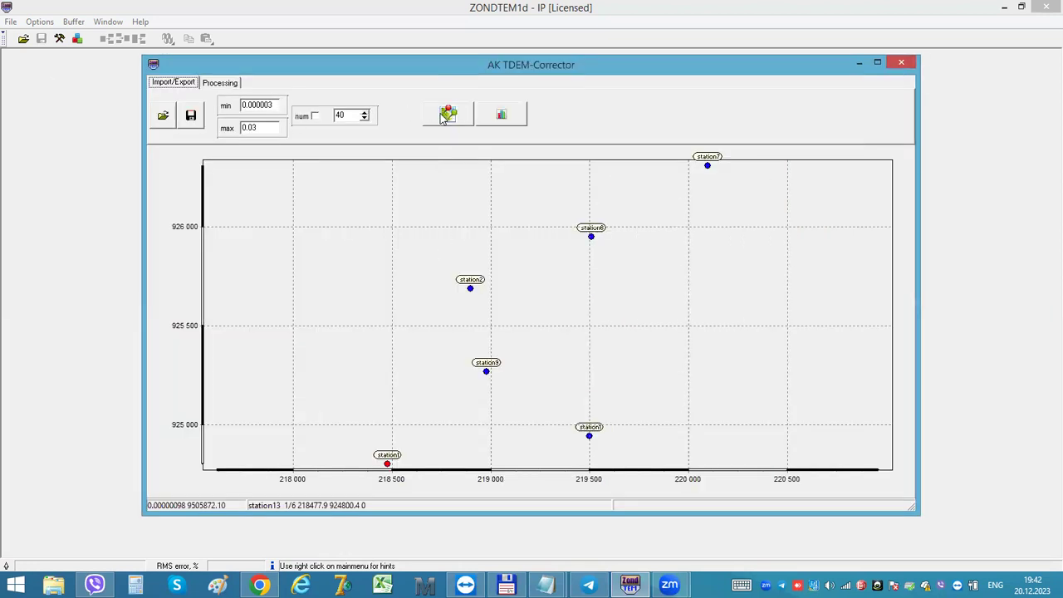
{"action": "left_click", "coordinate": [450, 115]}
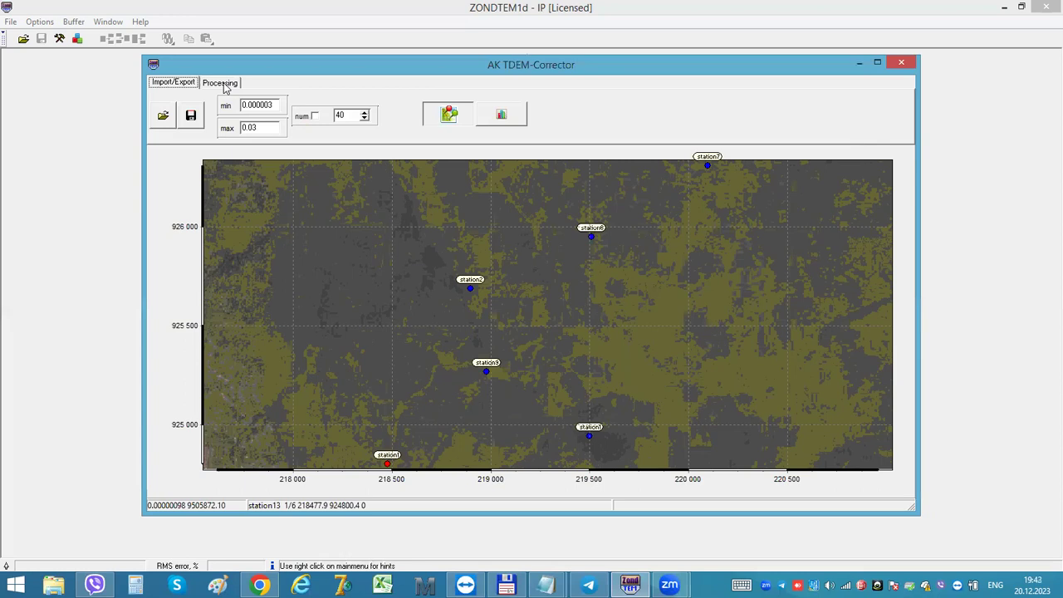
Step: Exclude station13's scattered early-time and late-time points and fit its curve with a 1D spline
{"action": "left_click", "coordinate": [224, 85]}
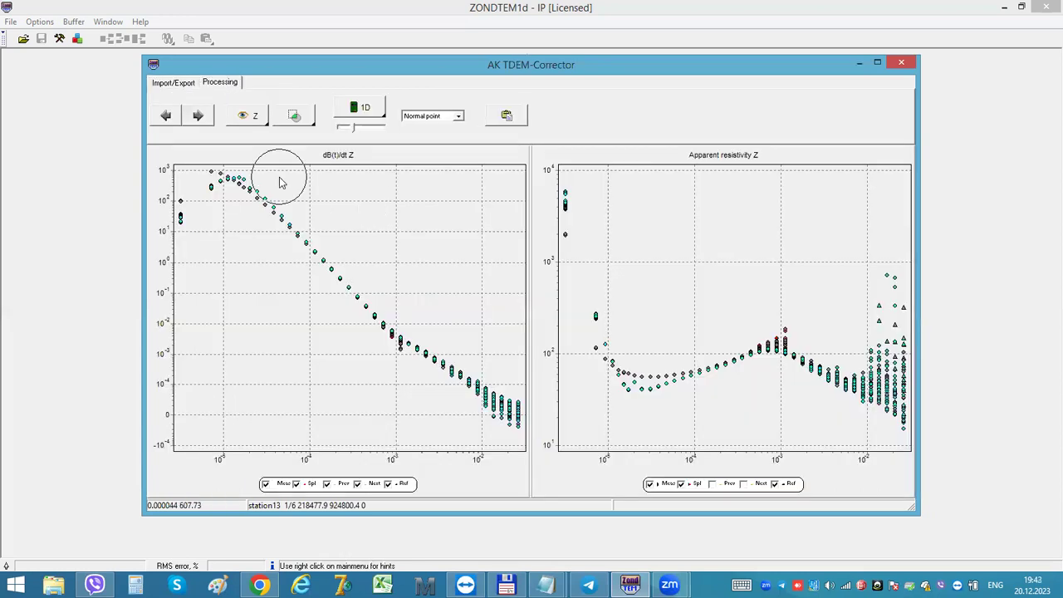
{"action": "left_click", "coordinate": [191, 218]}
{"action": "left_click", "coordinate": [201, 198]}
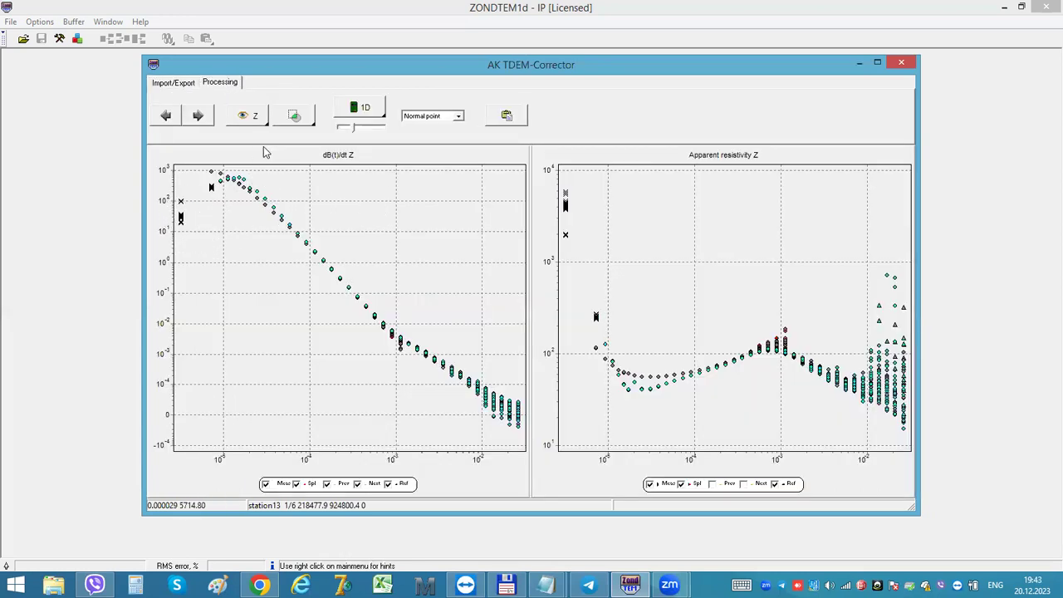
{"action": "left_click_drag", "start_coordinate": [346, 130], "coordinate": [365, 120]}
{"action": "left_click", "coordinate": [366, 106]}
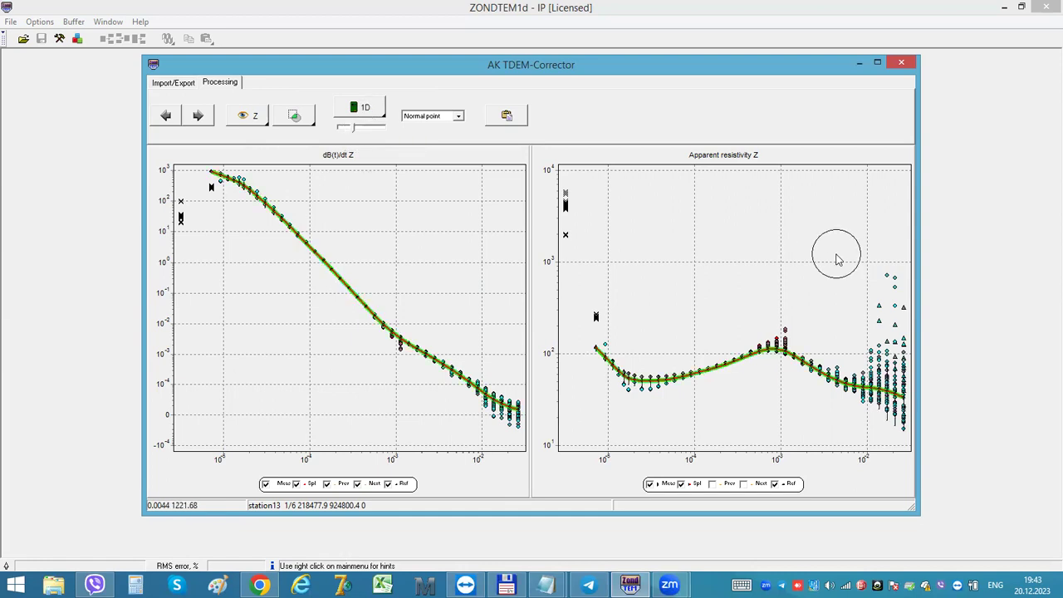
{"action": "mouse_move", "coordinate": [872, 288]}
{"action": "left_mouse_down"}
{"action": "mouse_move", "coordinate": [882, 328]}
{"action": "mouse_move", "coordinate": [897, 316]}
{"action": "mouse_move", "coordinate": [752, 282]}
{"action": "left_mouse_up"}
{"action": "mouse_move", "coordinate": [751, 320]}
{"action": "left_mouse_down"}
{"action": "mouse_move", "coordinate": [772, 309]}
{"action": "mouse_move", "coordinate": [712, 311]}
{"action": "left_mouse_up"}
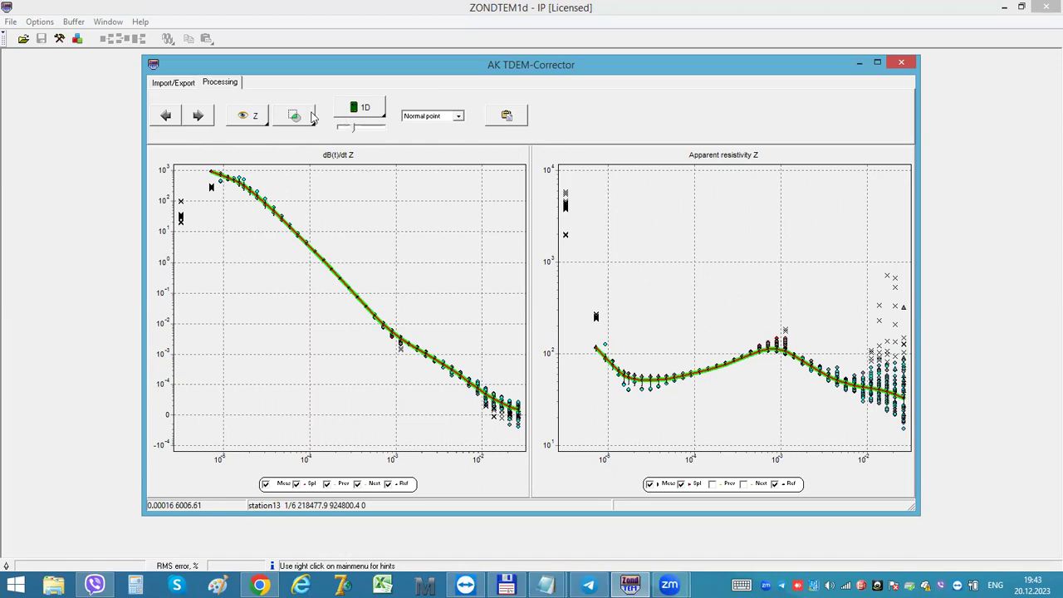
Step: Go to station2, exclude its earliest-time points and fit a 1D spline
{"action": "left_click", "coordinate": [199, 117]}
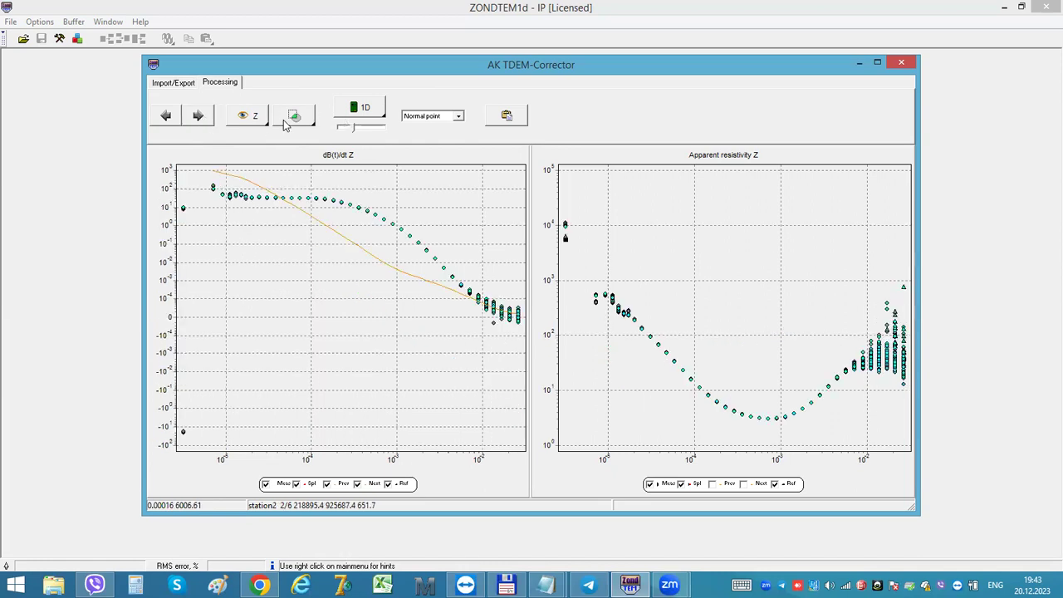
{"action": "left_click", "coordinate": [184, 434]}
{"action": "left_click", "coordinate": [184, 208]}
{"action": "left_click", "coordinate": [365, 109]}
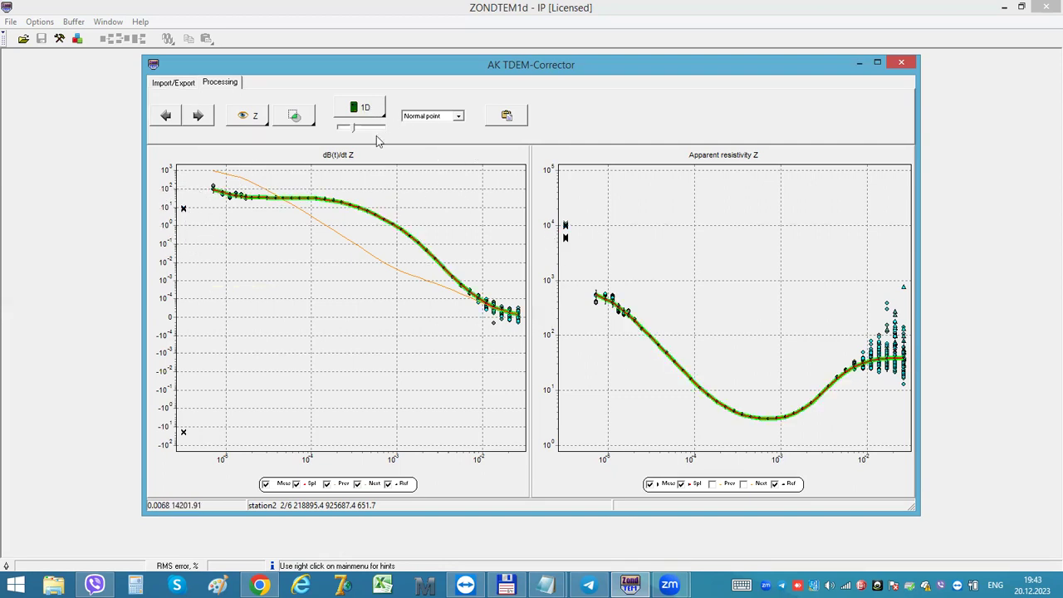
Step: Try higher slider settings for station2's 1D spline and return the slider to its original level
{"action": "left_click_drag", "start_coordinate": [372, 131], "coordinate": [384, 131]}
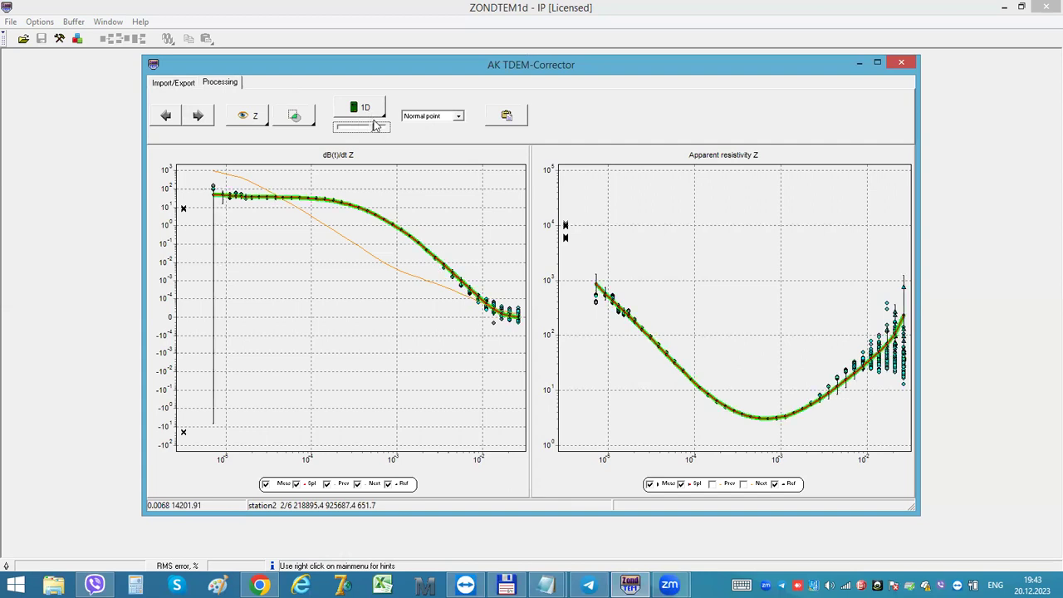
{"action": "left_click_drag", "start_coordinate": [373, 128], "coordinate": [396, 127]}
{"action": "left_click_drag", "start_coordinate": [389, 128], "coordinate": [353, 130]}
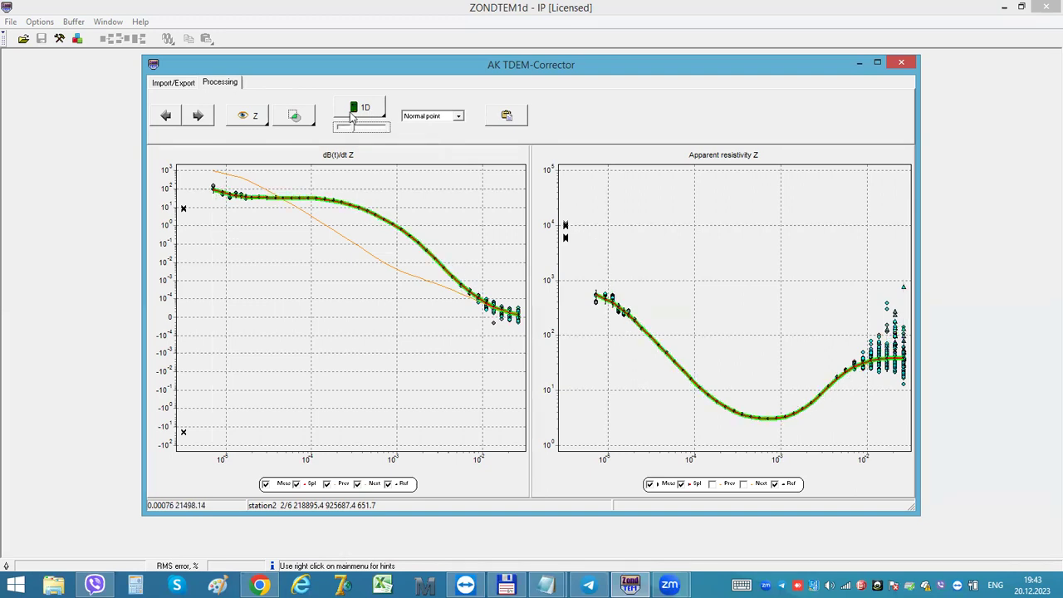
Step: Make station2 the Reference point and compare its spline with station9's curve
{"action": "left_click", "coordinate": [429, 115]}
{"action": "left_click", "coordinate": [428, 134]}
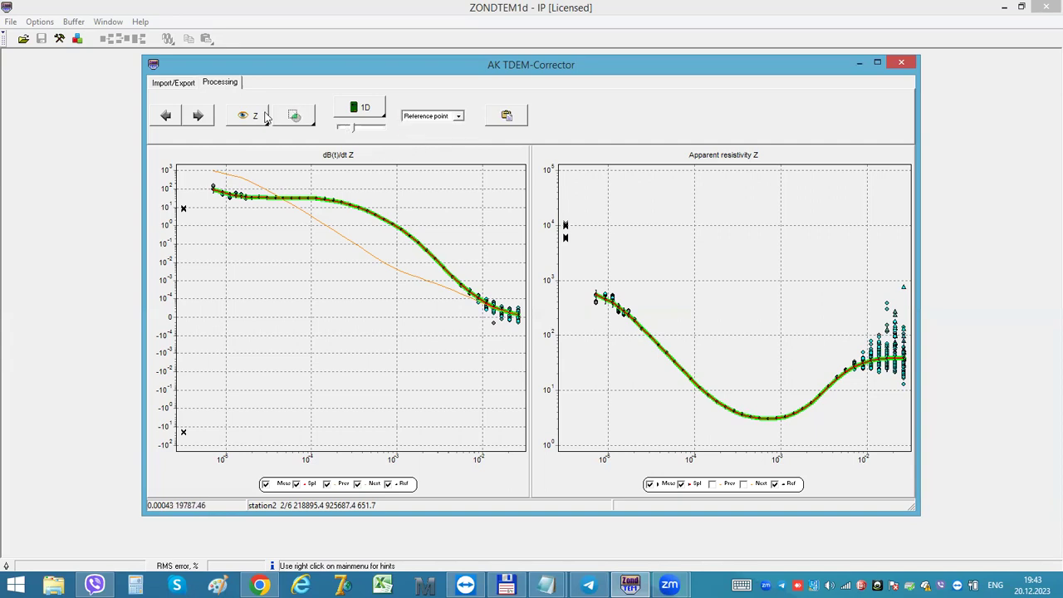
{"action": "left_click", "coordinate": [207, 117]}
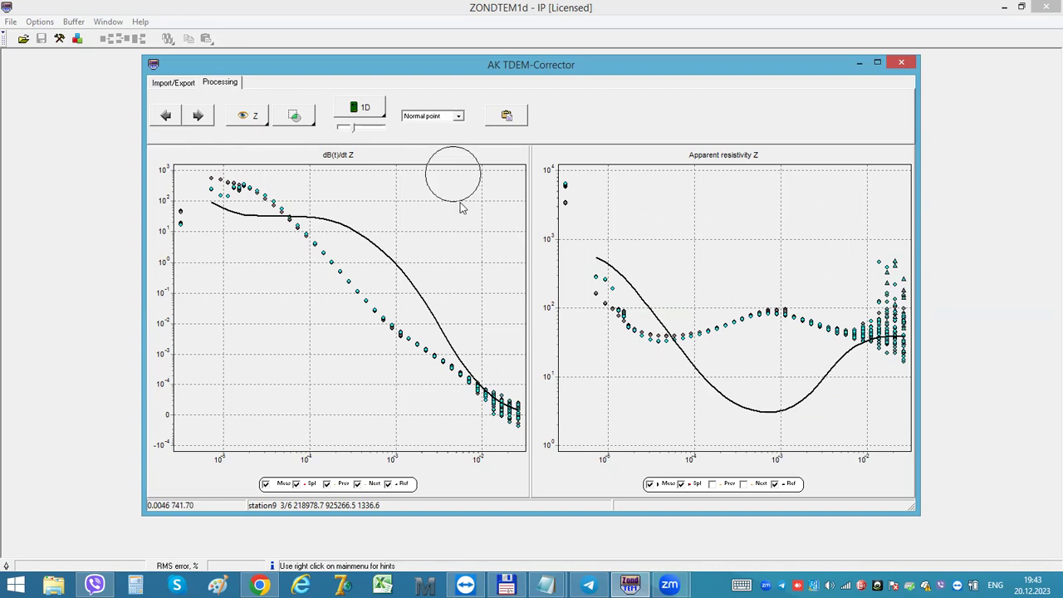
Step: Fit a 1D spline to station9, exclude its early-time points and late-time outliers, and refit the spline
{"action": "left_click", "coordinate": [361, 115]}
{"action": "left_click", "coordinate": [428, 135]}
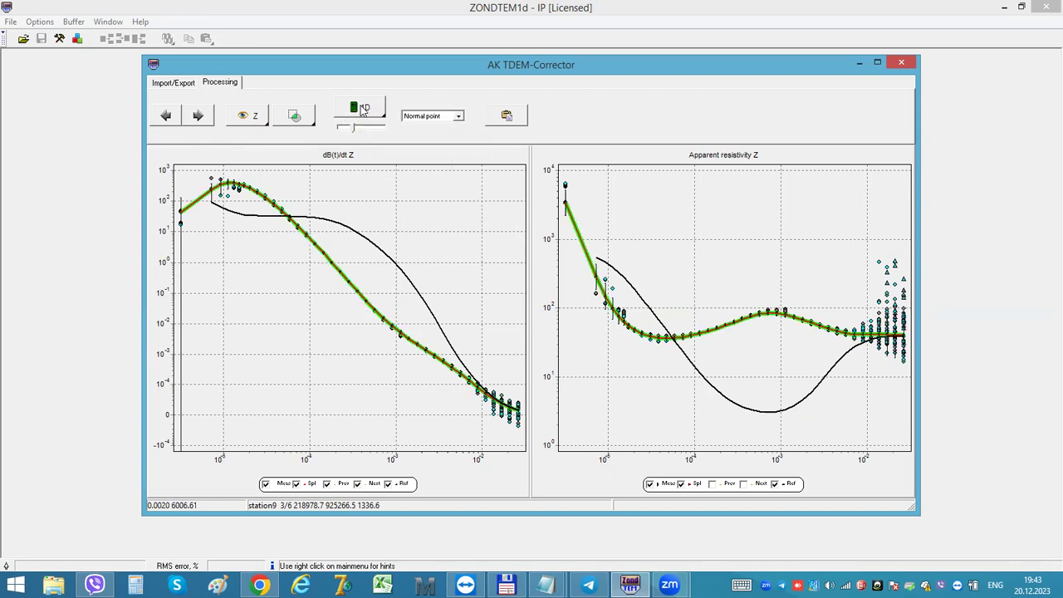
{"action": "left_click", "coordinate": [607, 280]}
{"action": "left_click", "coordinate": [883, 275]}
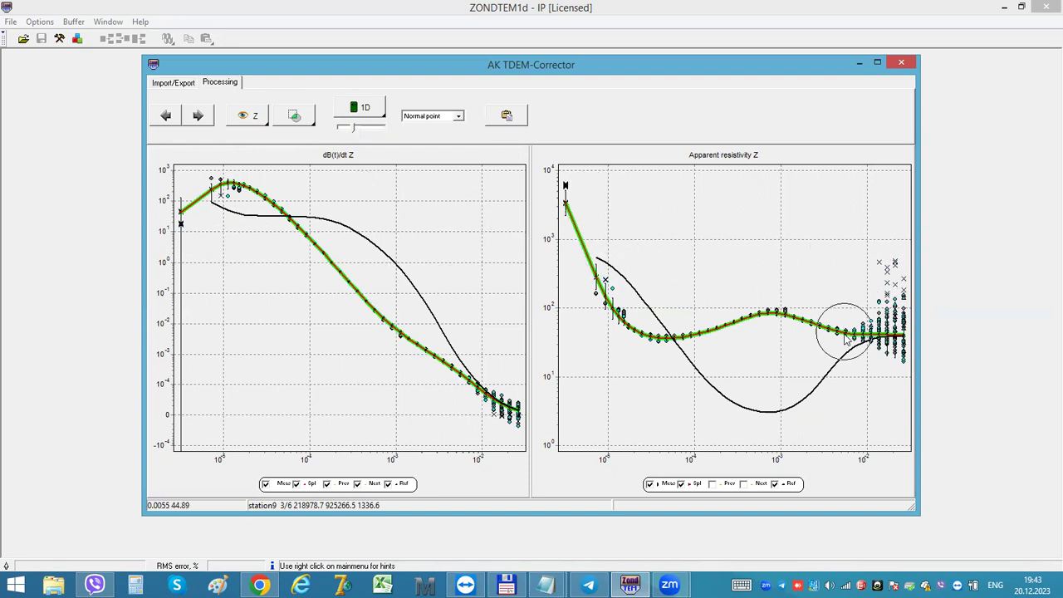
{"action": "left_click", "coordinate": [365, 114]}
Step: Compare the reference with station15's curve, return to station9 and make it the Reference point
{"action": "left_click", "coordinate": [201, 116]}
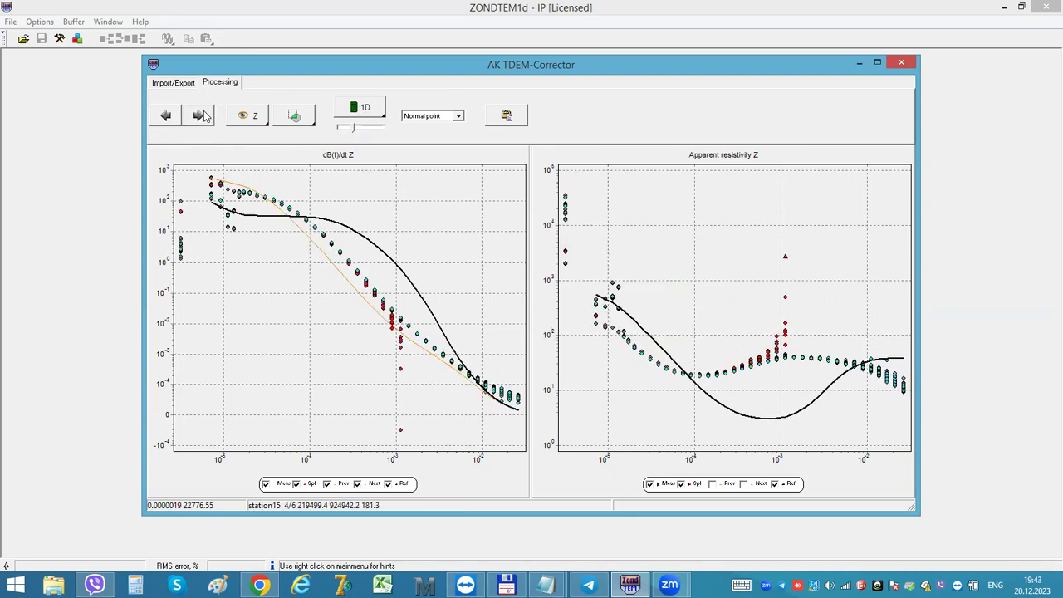
{"action": "left_click", "coordinate": [167, 115]}
{"action": "left_click", "coordinate": [425, 121]}
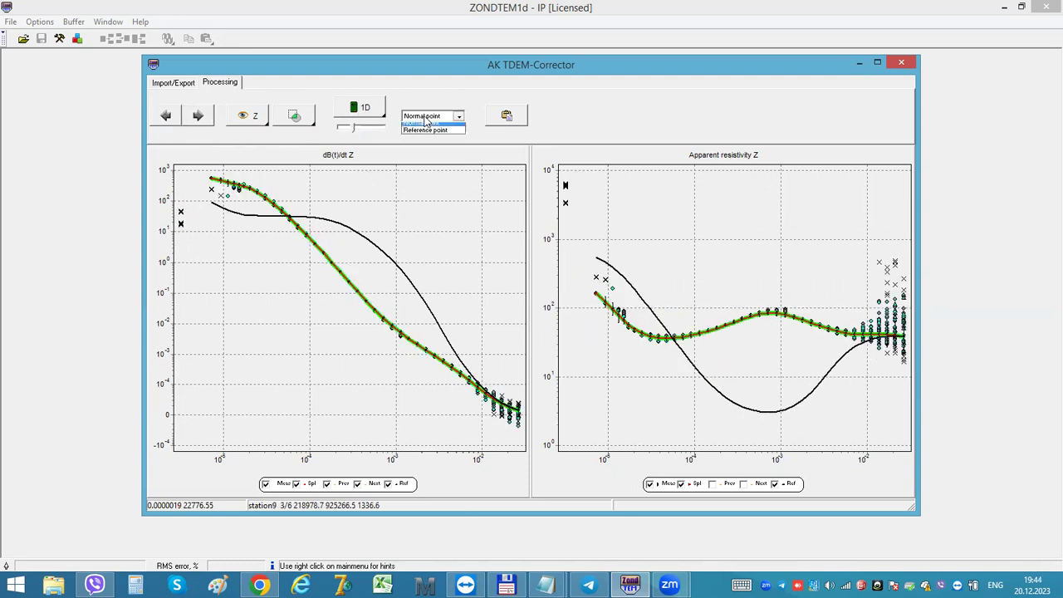
{"action": "left_click", "coordinate": [427, 138]}
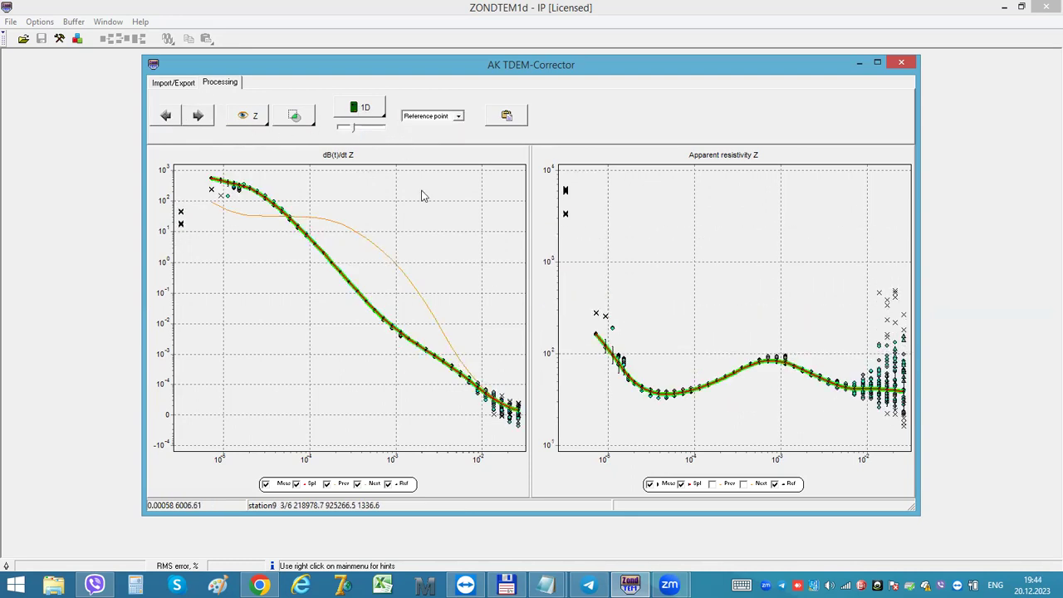
Step: On station15, exclude the scattered early-time points and the outliers around 10^-3 s, comparing the curve with the new reference
{"action": "left_click", "coordinate": [207, 119]}
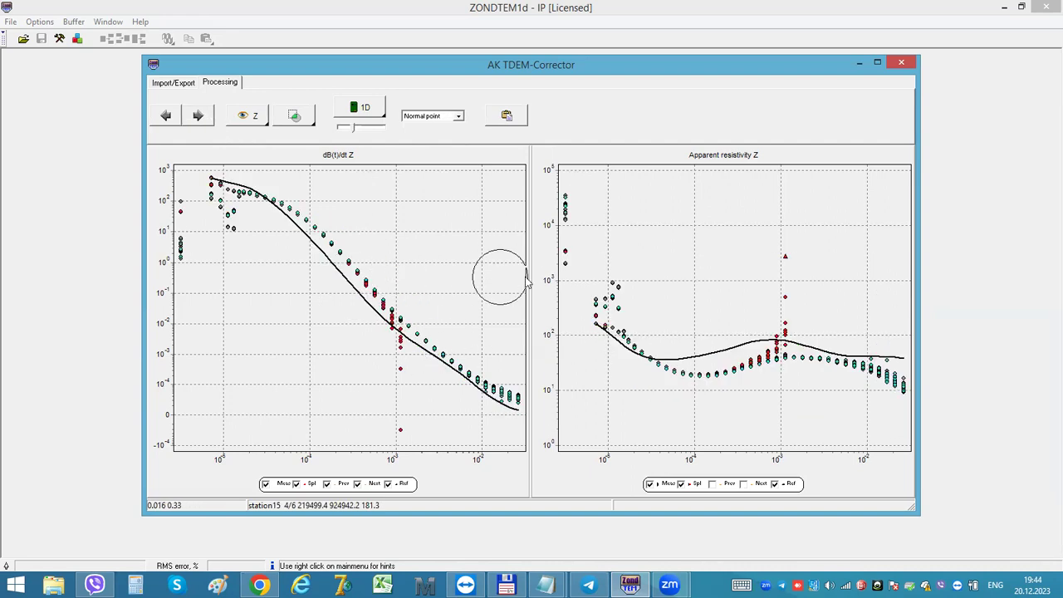
{"action": "mouse_move", "coordinate": [583, 292]}
{"action": "left_mouse_down"}
{"action": "mouse_move", "coordinate": [581, 213]}
{"action": "mouse_move", "coordinate": [619, 287]}
{"action": "left_mouse_up"}
{"action": "left_click_drag", "start_coordinate": [786, 283], "coordinate": [793, 302]}
{"action": "mouse_move", "coordinate": [426, 244]}
{"action": "left_mouse_down"}
{"action": "mouse_move", "coordinate": [380, 304]}
{"action": "mouse_move", "coordinate": [385, 359]}
{"action": "mouse_move", "coordinate": [368, 332]}
{"action": "mouse_move", "coordinate": [229, 253]}
{"action": "mouse_move", "coordinate": [220, 228]}
{"action": "left_mouse_up"}
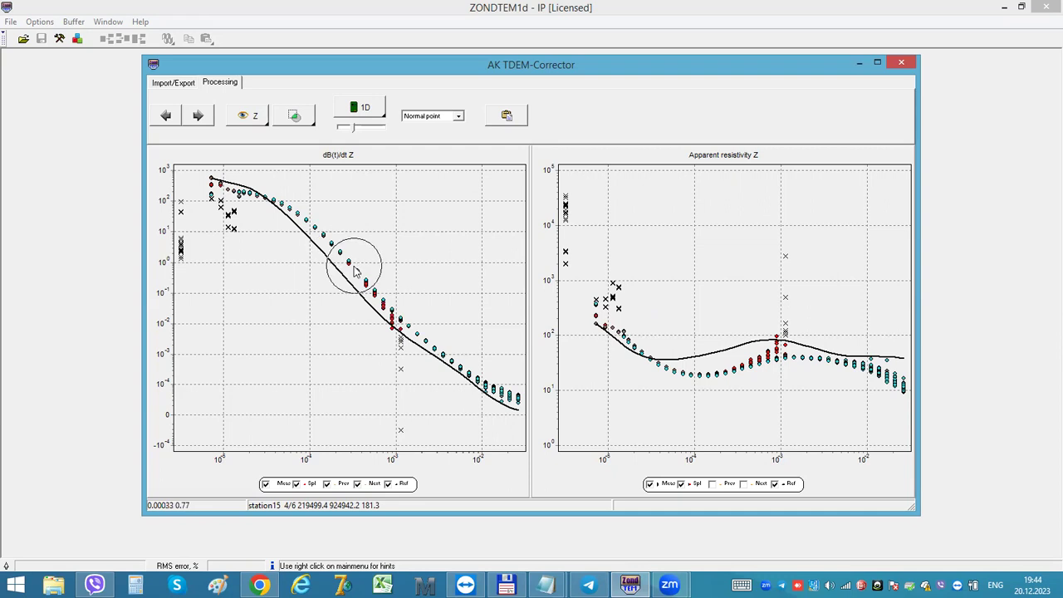
{"action": "mouse_move", "coordinate": [352, 267]}
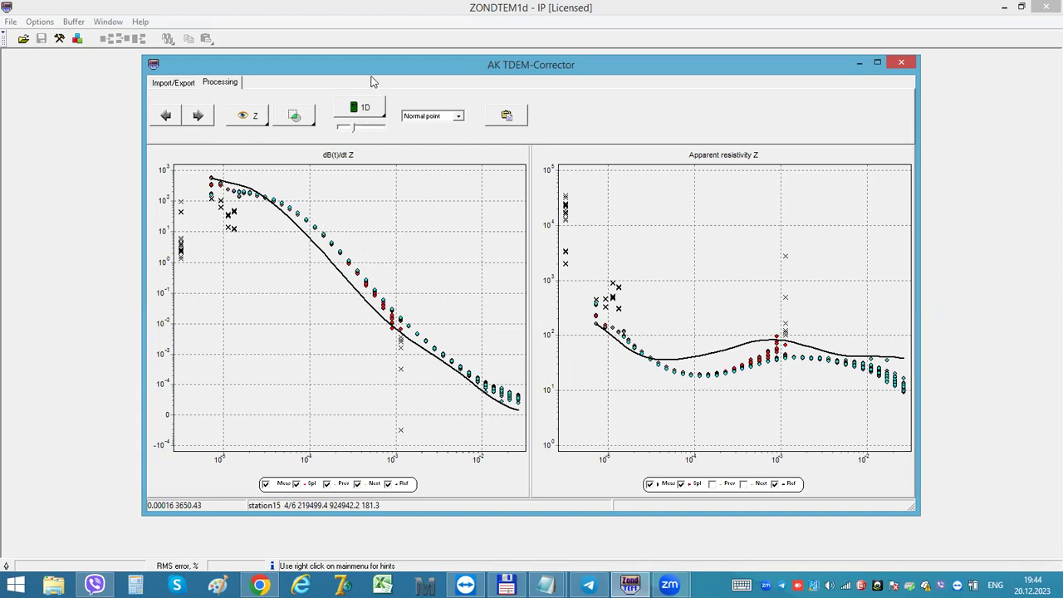
Step: Go to station6, exclude the scattered noisy points above its main apparent resistivity curve and fit a 1D spline
{"action": "left_click", "coordinate": [200, 117]}
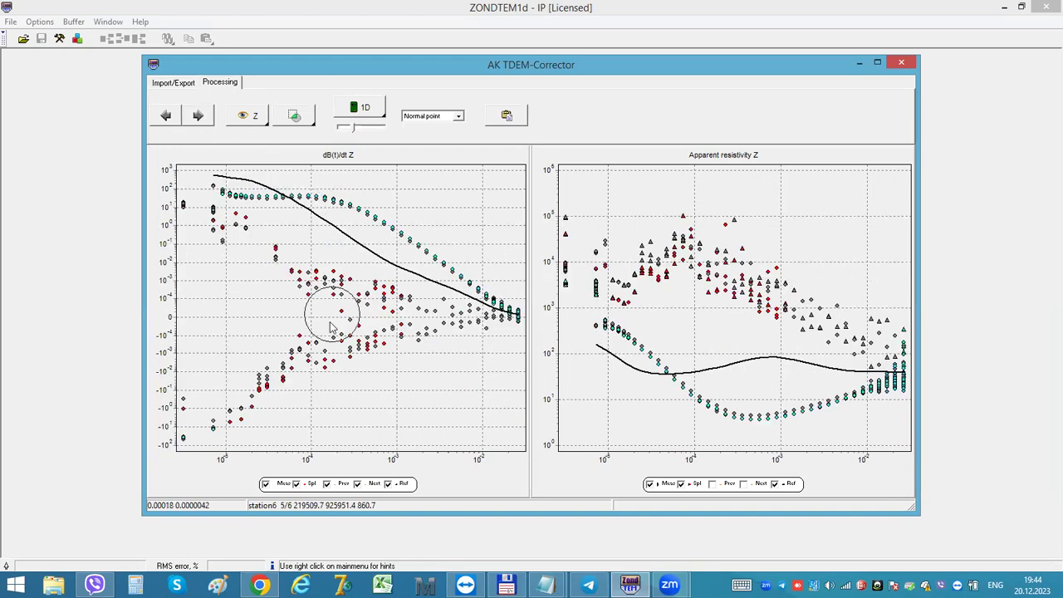
{"action": "mouse_move", "coordinate": [747, 249]}
{"action": "left_mouse_down"}
{"action": "mouse_move", "coordinate": [858, 349]}
{"action": "mouse_move", "coordinate": [783, 285]}
{"action": "mouse_move", "coordinate": [687, 285]}
{"action": "mouse_move", "coordinate": [622, 266]}
{"action": "mouse_move", "coordinate": [582, 238]}
{"action": "mouse_move", "coordinate": [586, 229]}
{"action": "left_mouse_up"}
{"action": "mouse_move", "coordinate": [690, 233]}
{"action": "left_mouse_down"}
{"action": "mouse_move", "coordinate": [783, 249]}
{"action": "mouse_move", "coordinate": [880, 322]}
{"action": "left_mouse_up"}
{"action": "left_click", "coordinate": [354, 108]}
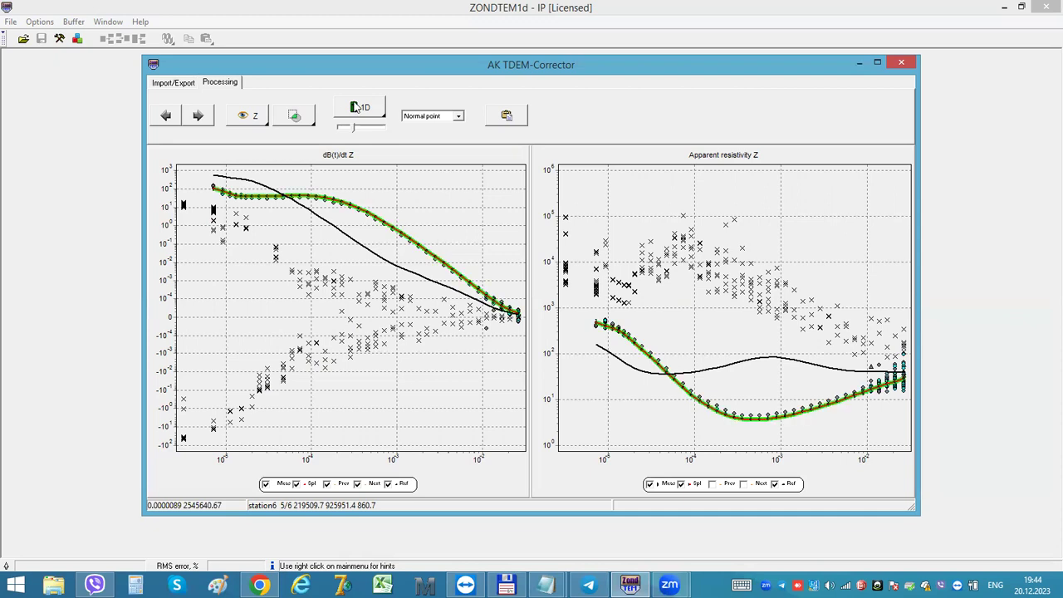
Step: Go to station7, exclude its scattered early-time points and fit a 1D spline
{"action": "left_click", "coordinate": [199, 116]}
{"action": "mouse_move", "coordinate": [624, 271]}
{"action": "left_mouse_down"}
{"action": "mouse_move", "coordinate": [590, 244]}
{"action": "mouse_move", "coordinate": [586, 257]}
{"action": "mouse_move", "coordinate": [577, 230]}
{"action": "left_mouse_up"}
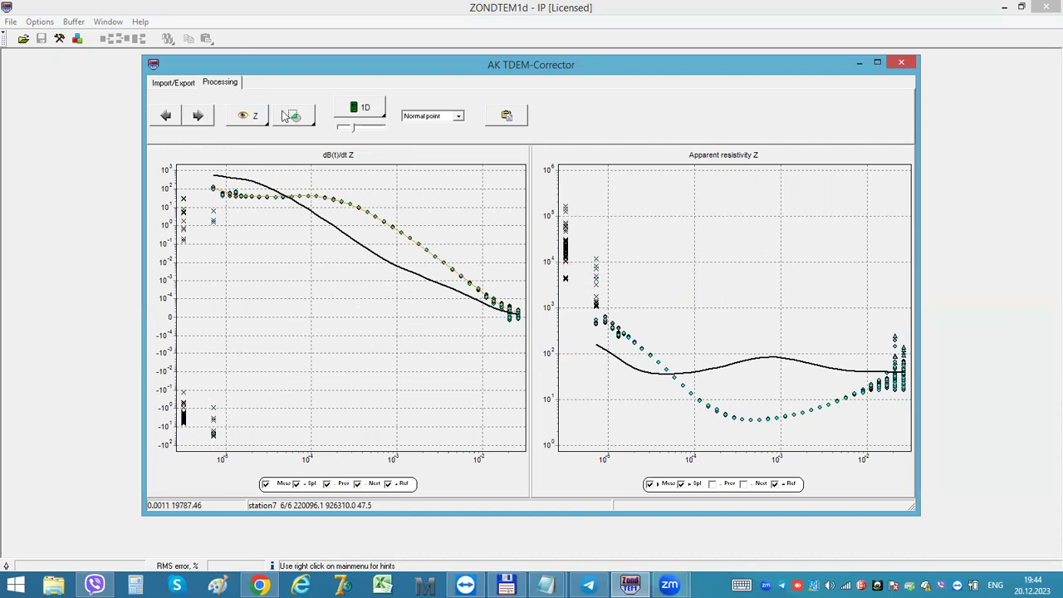
{"action": "left_click", "coordinate": [357, 109]}
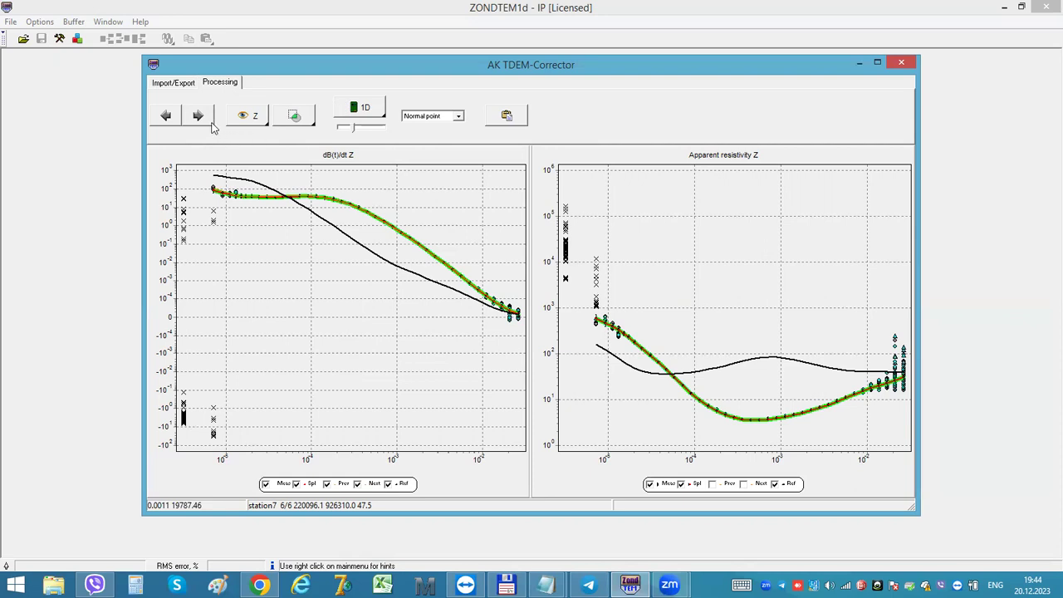
Step: Return to station15, exclude more of its outliers near 10^-3 s and fit a 1D spline
{"action": "left_click", "coordinate": [167, 118]}
{"action": "left_click", "coordinate": [167, 118]}
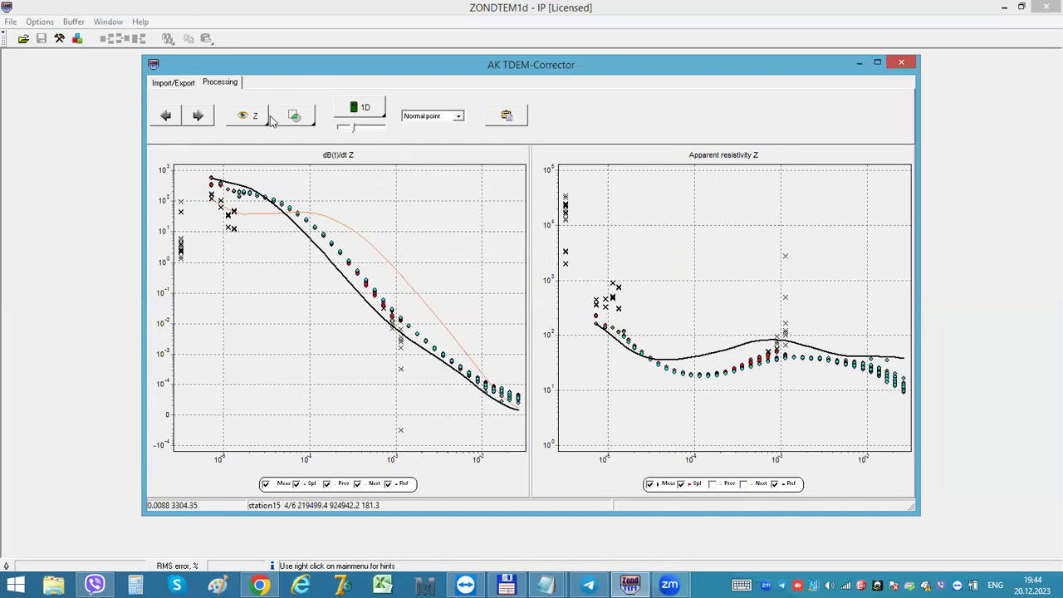
{"action": "left_click", "coordinate": [363, 111]}
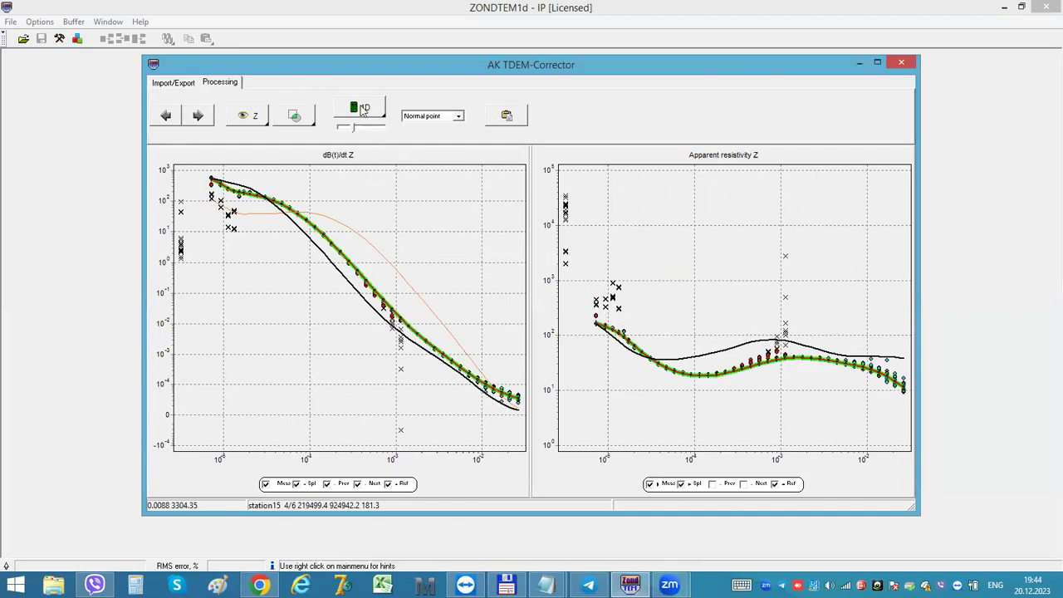
Step: Check the stations' fitted splines against the reference curve and exclude station7's scattered late-time points
{"action": "left_click", "coordinate": [166, 118]}
{"action": "left_click", "coordinate": [166, 116]}
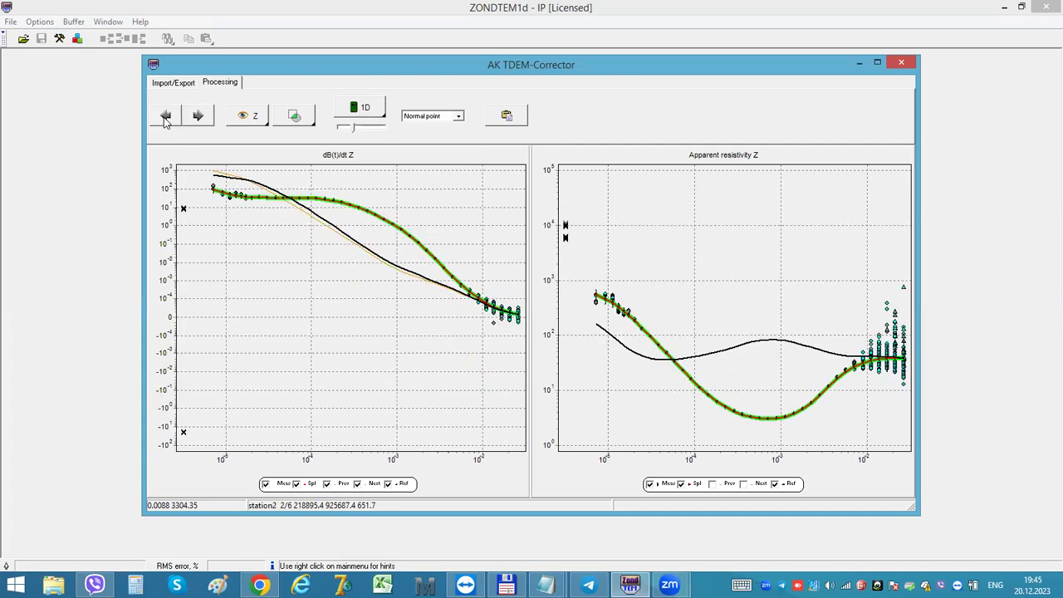
{"action": "left_click", "coordinate": [166, 116]}
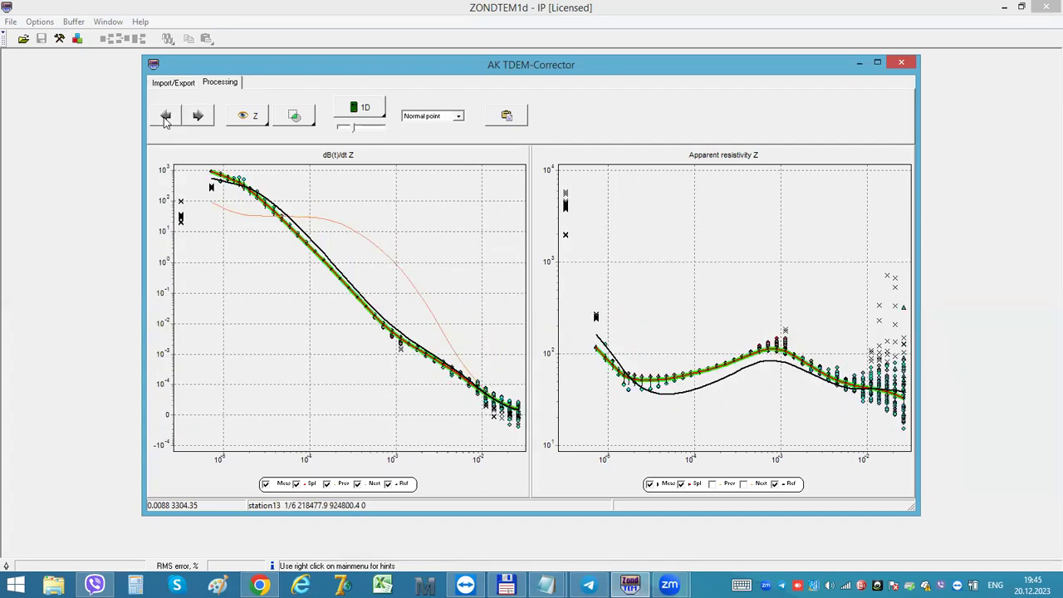
{"action": "left_click", "coordinate": [200, 117]}
{"action": "left_click", "coordinate": [199, 116]}
{"action": "left_click", "coordinate": [200, 117]}
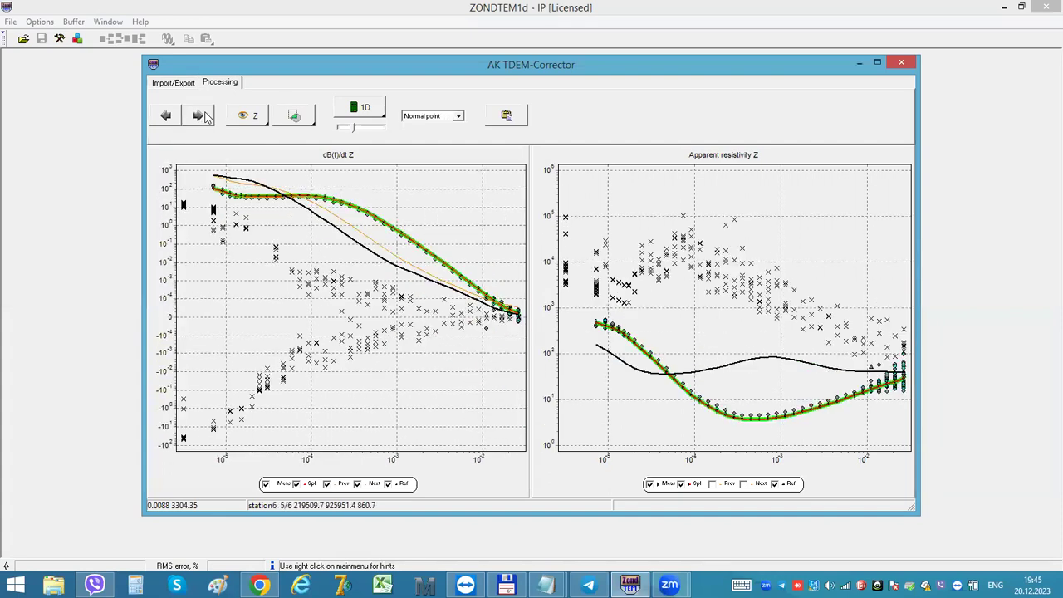
{"action": "left_click", "coordinate": [206, 116]}
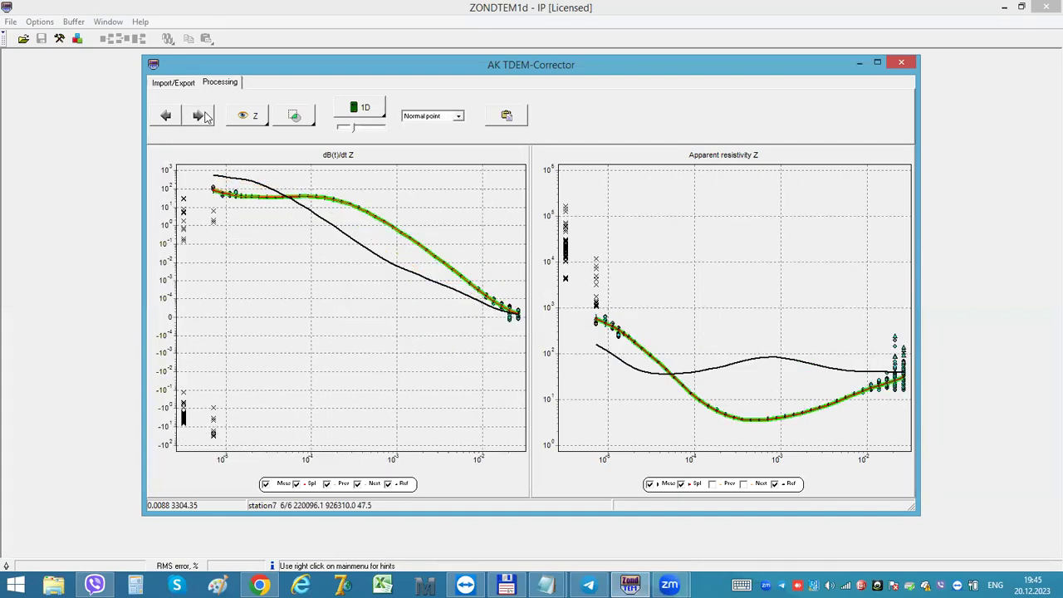
{"action": "left_click", "coordinate": [886, 332]}
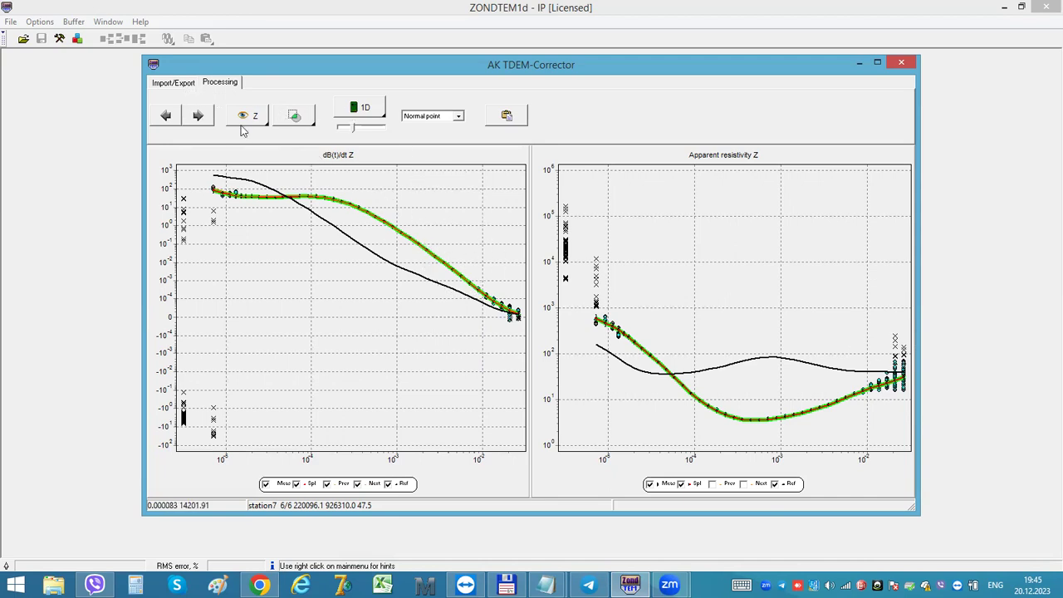
Step: Return to the station map and show the percentage labels on the stations
{"action": "left_click", "coordinate": [181, 85]}
{"action": "left_click", "coordinate": [502, 113]}
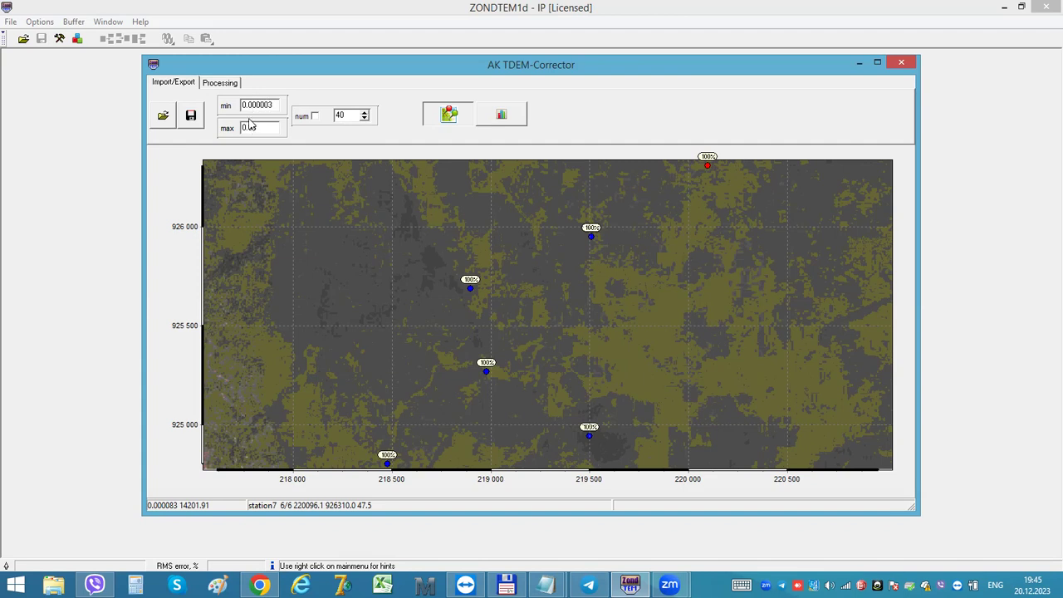
Step: Save the processed stations as the tdf file processed in the USF folder and switch to Total Commander to check it
{"action": "key", "text": "BackSpace"}
{"action": "left_click", "coordinate": [198, 118]}
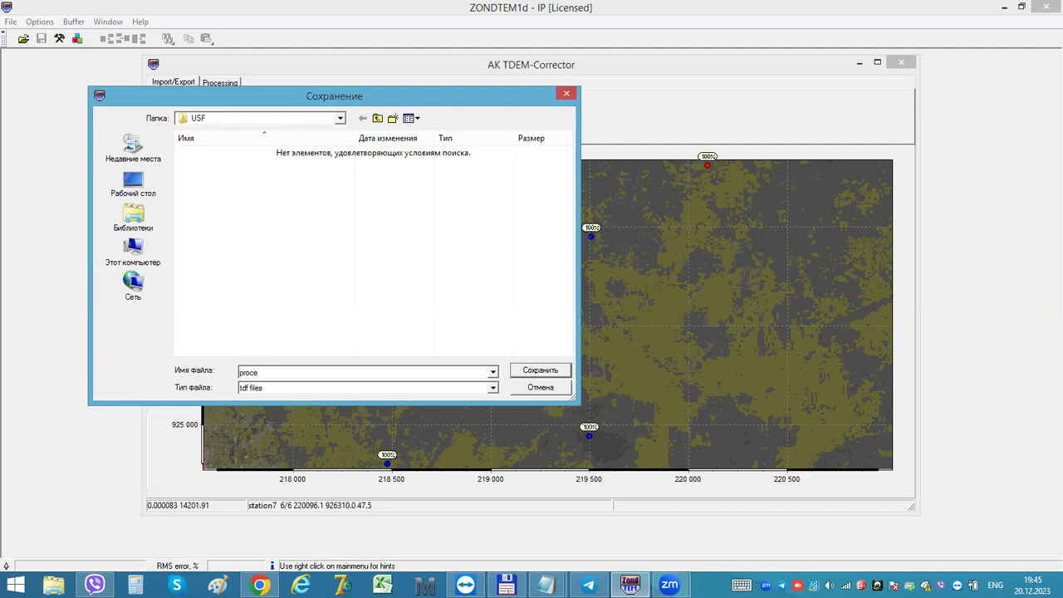
{"action": "left_click", "coordinate": [549, 372]}
{"action": "left_click", "coordinate": [506, 585]}
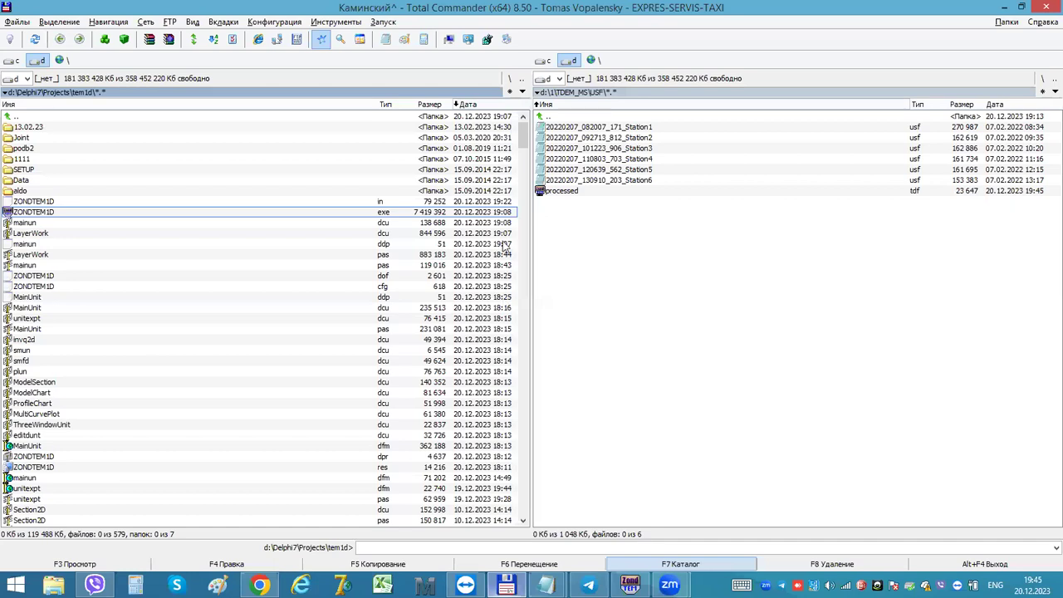
Step: Open the processed tdf file in ZONDTEM1d and load the line through station2, station6 and station7
{"action": "left_click", "coordinate": [572, 191]}
{"action": "double_click", "coordinate": [572, 191]}
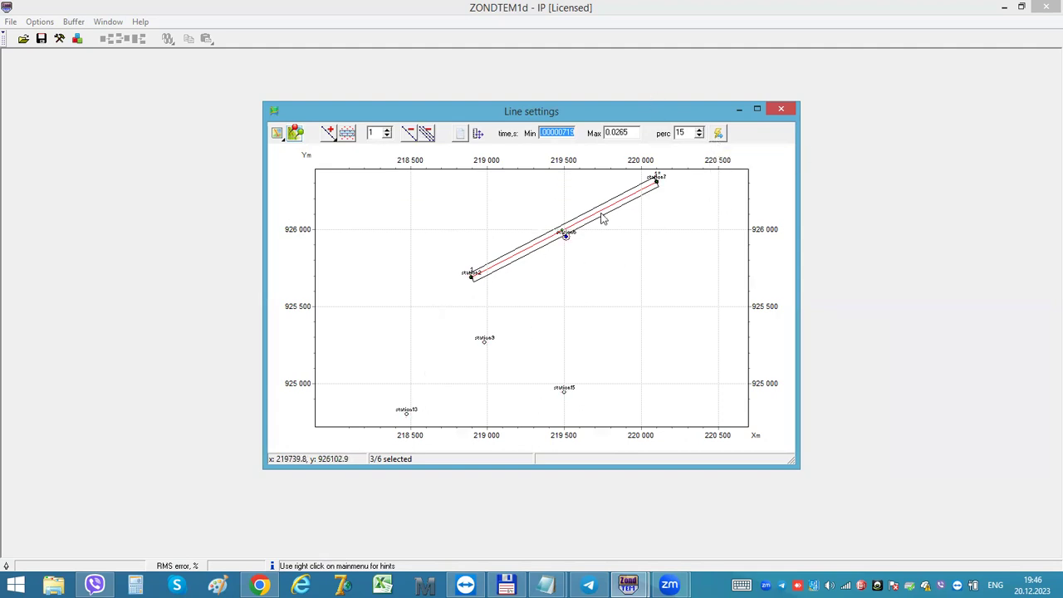
{"action": "left_click", "coordinate": [718, 134]}
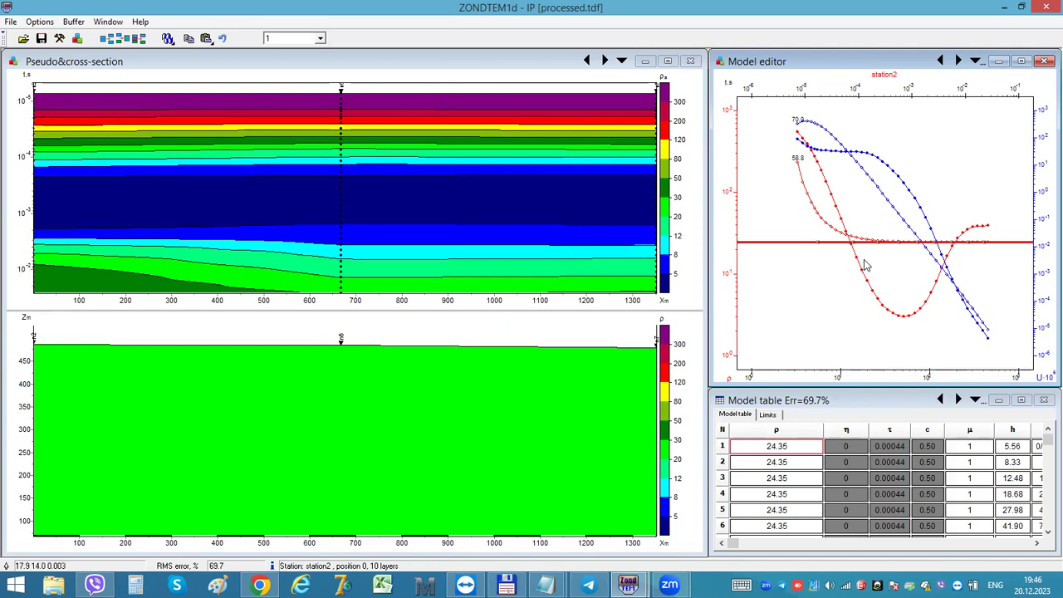
Step: Lower the resistivity of station2's third layer to 22.37 and run the Pseudo 2D inversion on the line
{"action": "mouse_move", "coordinate": [874, 243]}
{"action": "left_mouse_down"}
{"action": "mouse_move", "coordinate": [873, 279]}
{"action": "mouse_move", "coordinate": [868, 245]}
{"action": "left_mouse_up"}
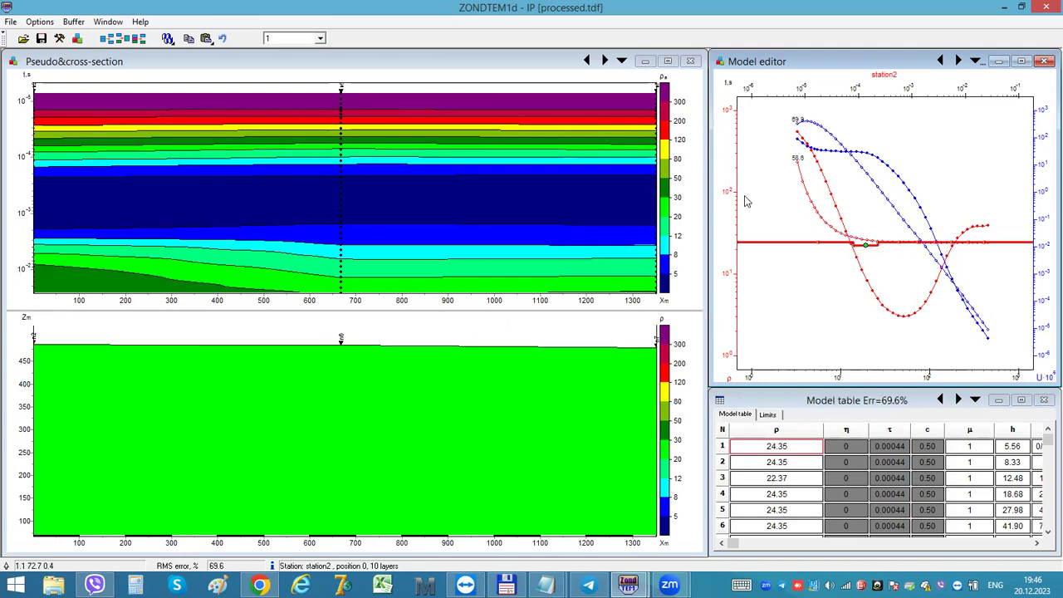
{"action": "right_click", "coordinate": [169, 41]}
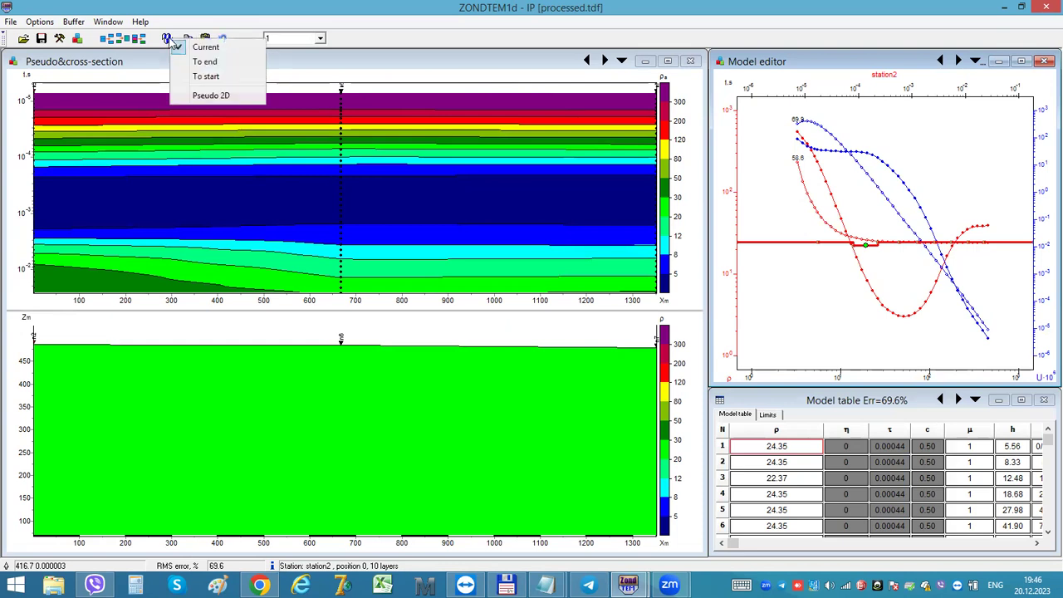
{"action": "left_click", "coordinate": [204, 95]}
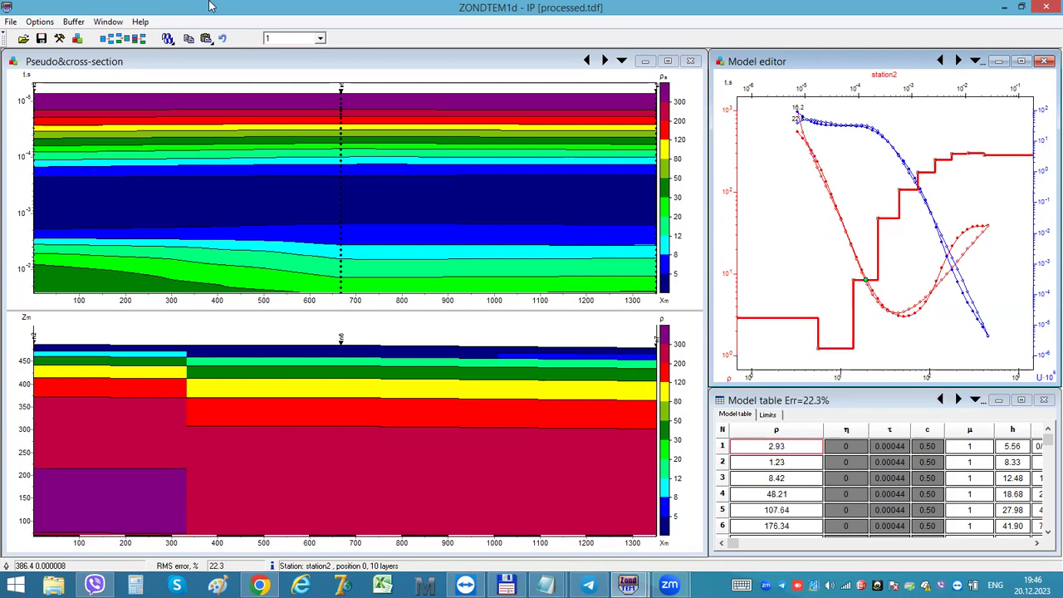
Step: Step through station6 and station7 and return to station2 to compare the measured and modelled curves
{"action": "left_click", "coordinate": [605, 62]}
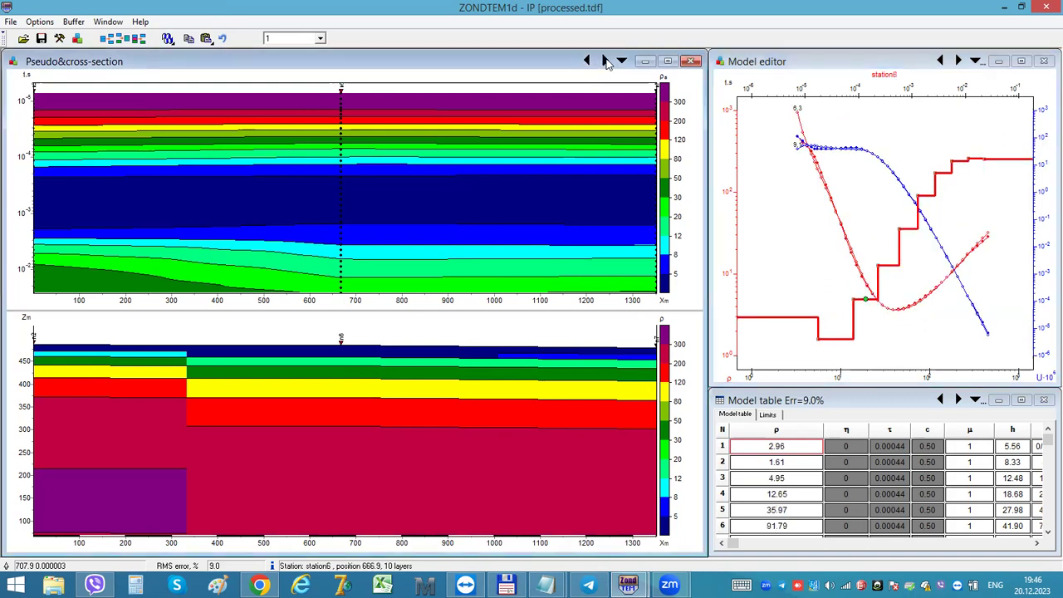
{"action": "left_click", "coordinate": [605, 61]}
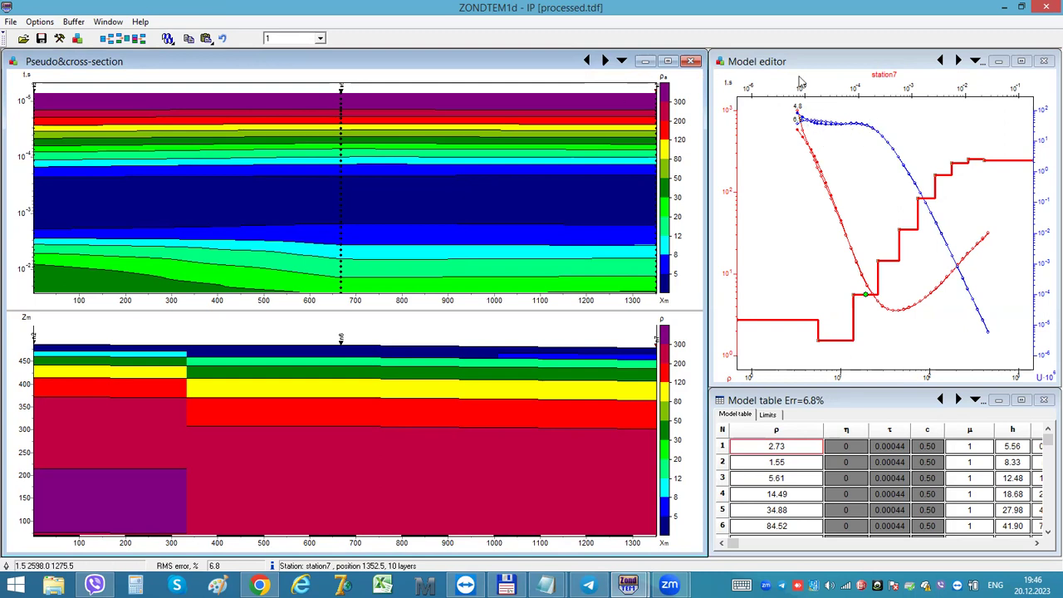
{"action": "left_click", "coordinate": [940, 61]}
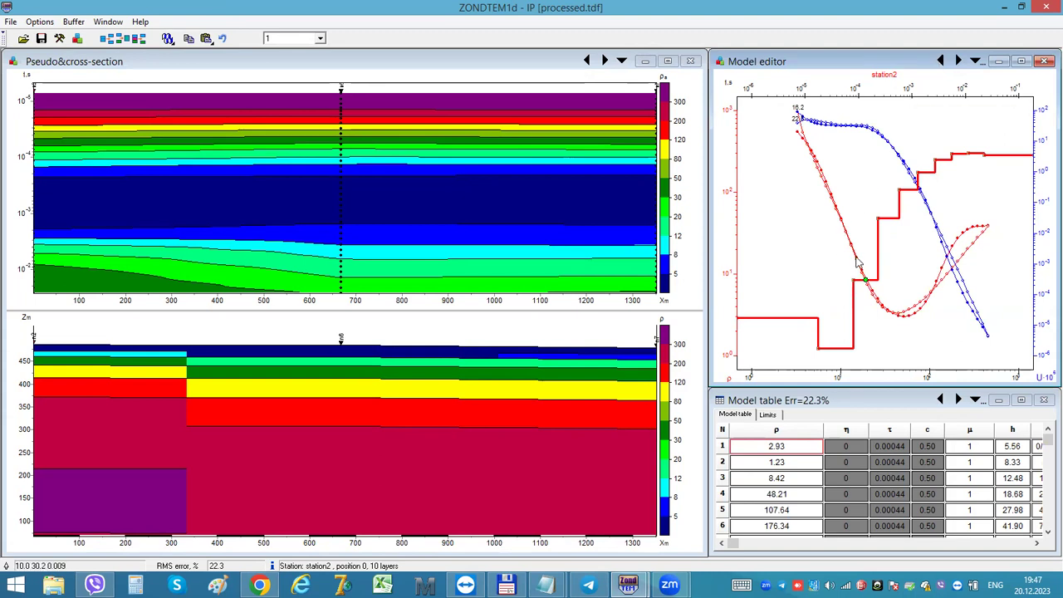
Step: Adjust the inversion settings, including the m0 reference model option, and rerun the Pseudo 2D inversion
{"action": "left_click", "coordinate": [59, 38]}
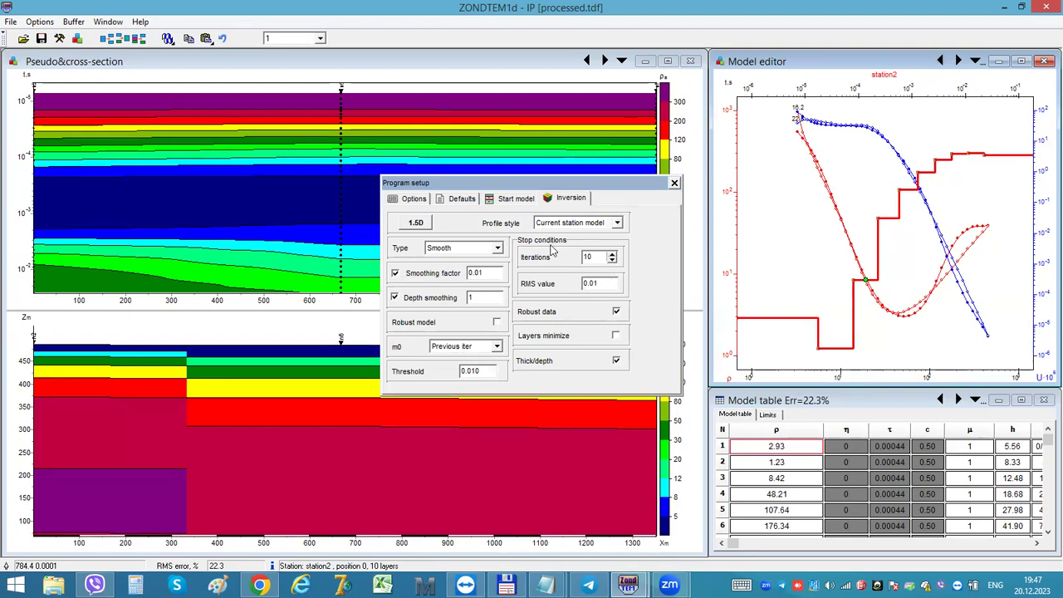
{"action": "type", "text": "0"}
{"action": "left_click", "coordinate": [478, 346]}
{"action": "left_click", "coordinate": [471, 359]}
{"action": "left_click", "coordinate": [674, 183]}
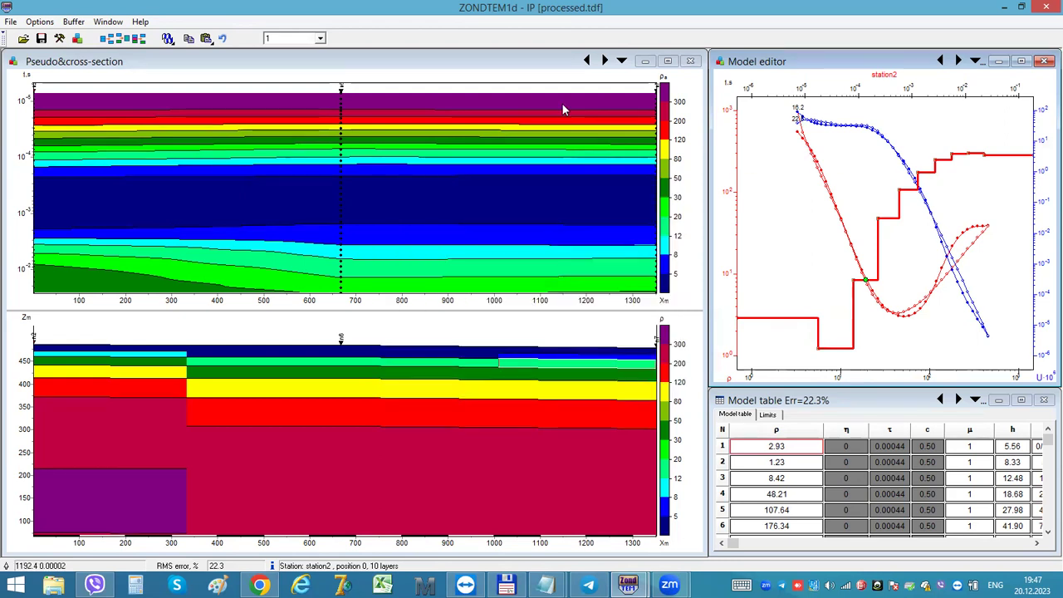
{"action": "left_click", "coordinate": [168, 41]}
{"action": "left_click", "coordinate": [213, 96]}
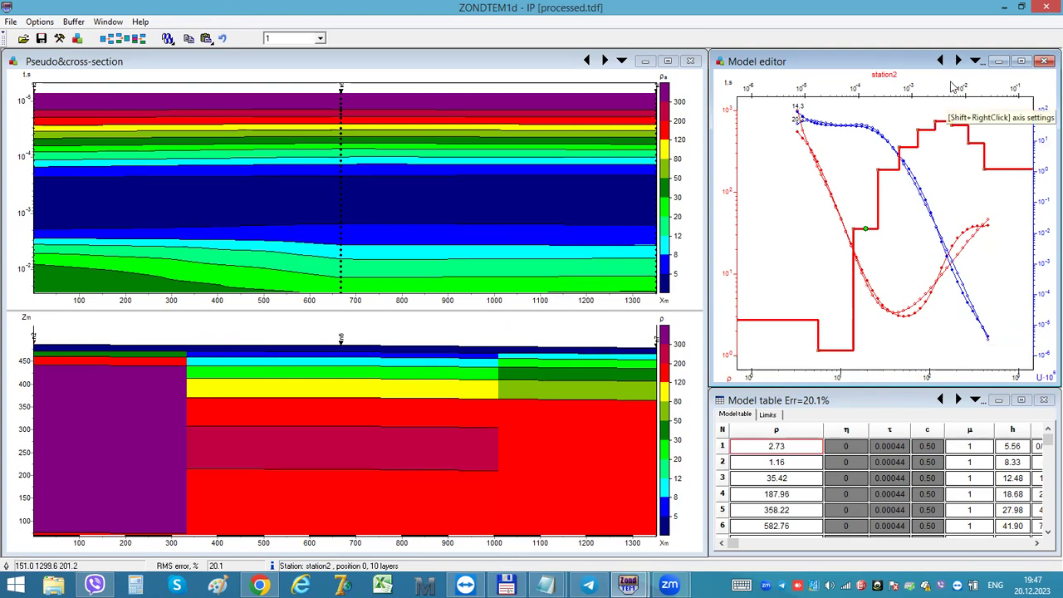
Step: Go back and forth between the line's stations to check the curve fit and layered model from the rerun inversion
{"action": "left_click", "coordinate": [957, 62]}
{"action": "left_click", "coordinate": [958, 64]}
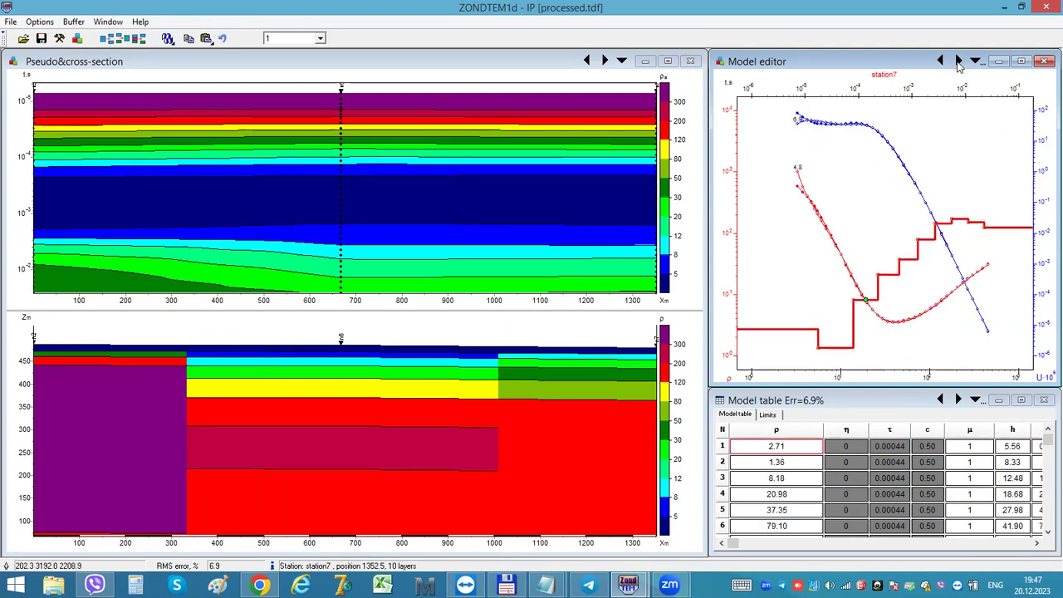
{"action": "left_click", "coordinate": [944, 63]}
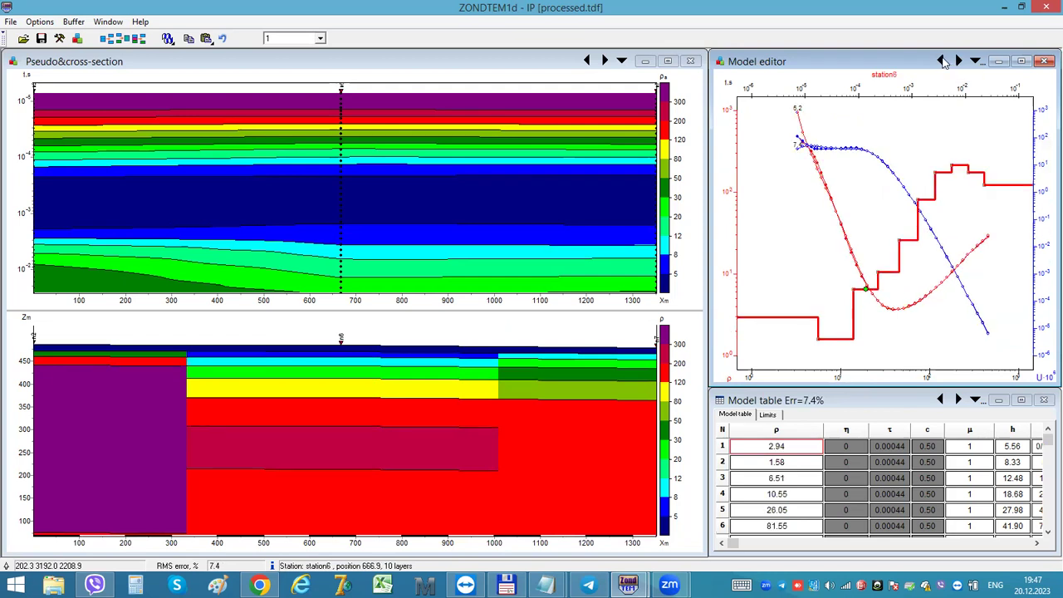
{"action": "left_click", "coordinate": [943, 63]}
{"action": "left_click", "coordinate": [960, 62]}
{"action": "left_click", "coordinate": [959, 62]}
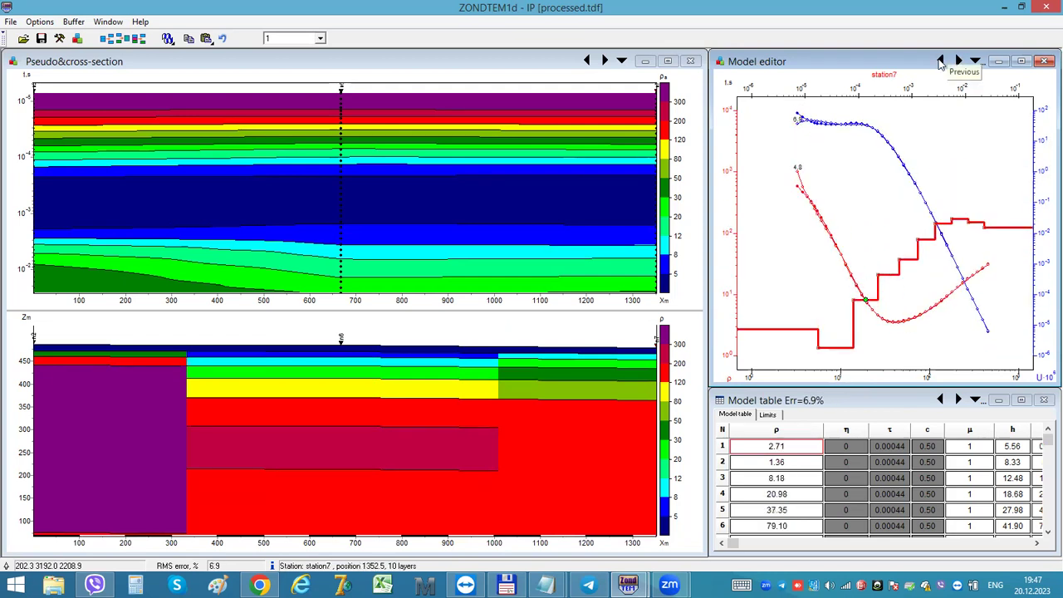